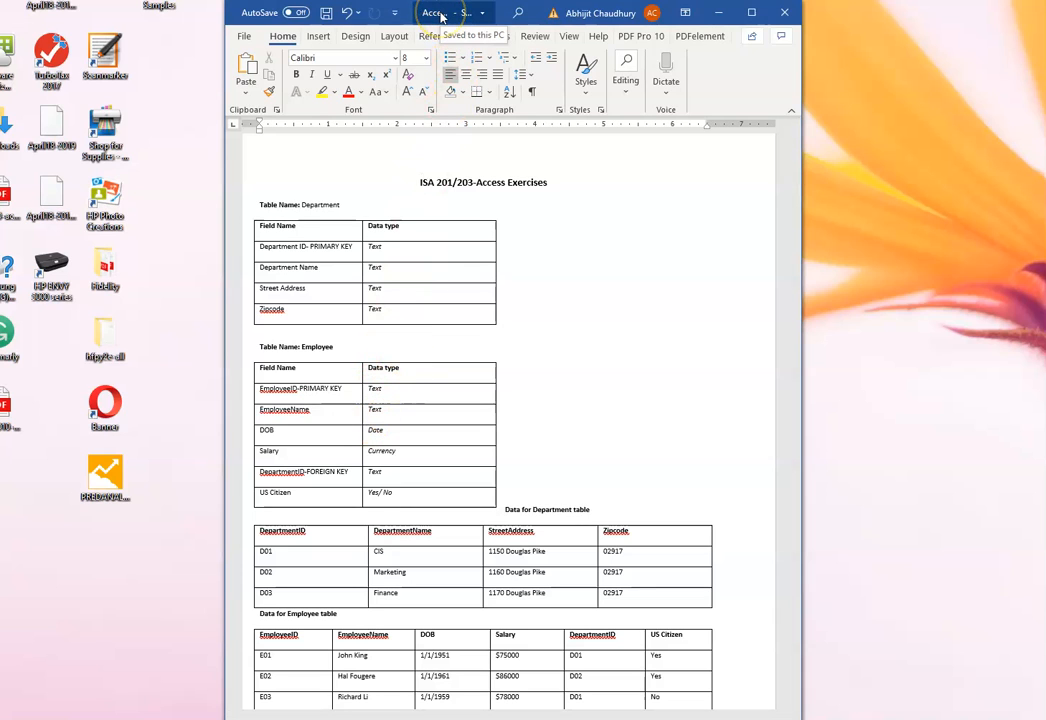
Drag the Word exercise document to the right to reveal the Access start screen.
drag(440, 14, 1045, 60)
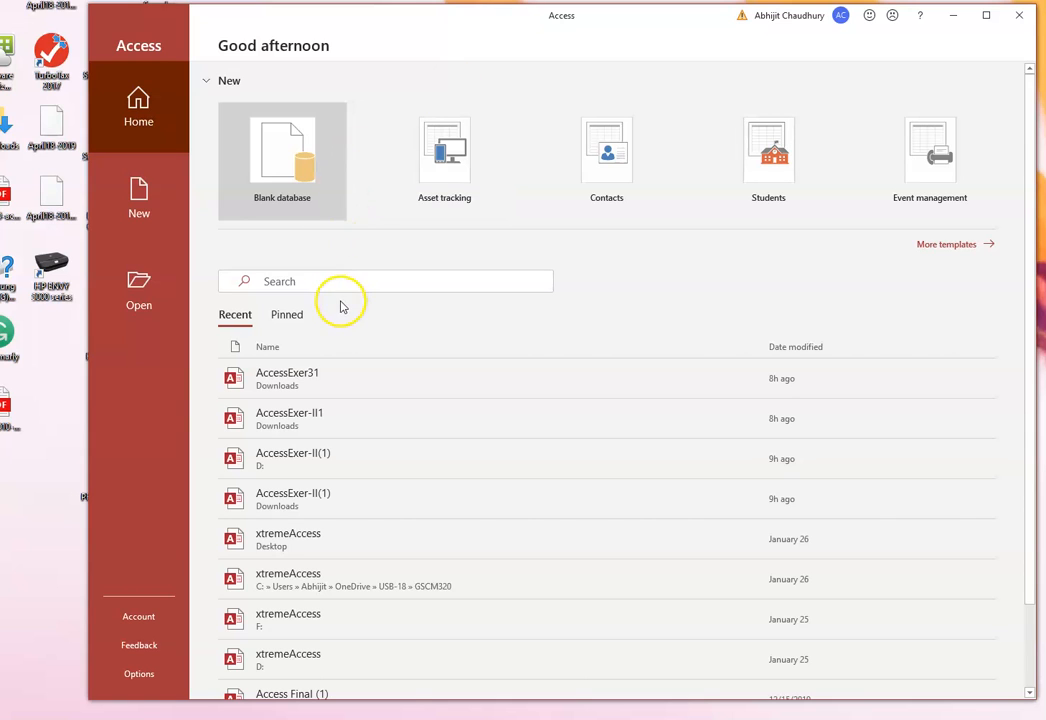
Create a blank database with the default name Database9.
click(281, 157)
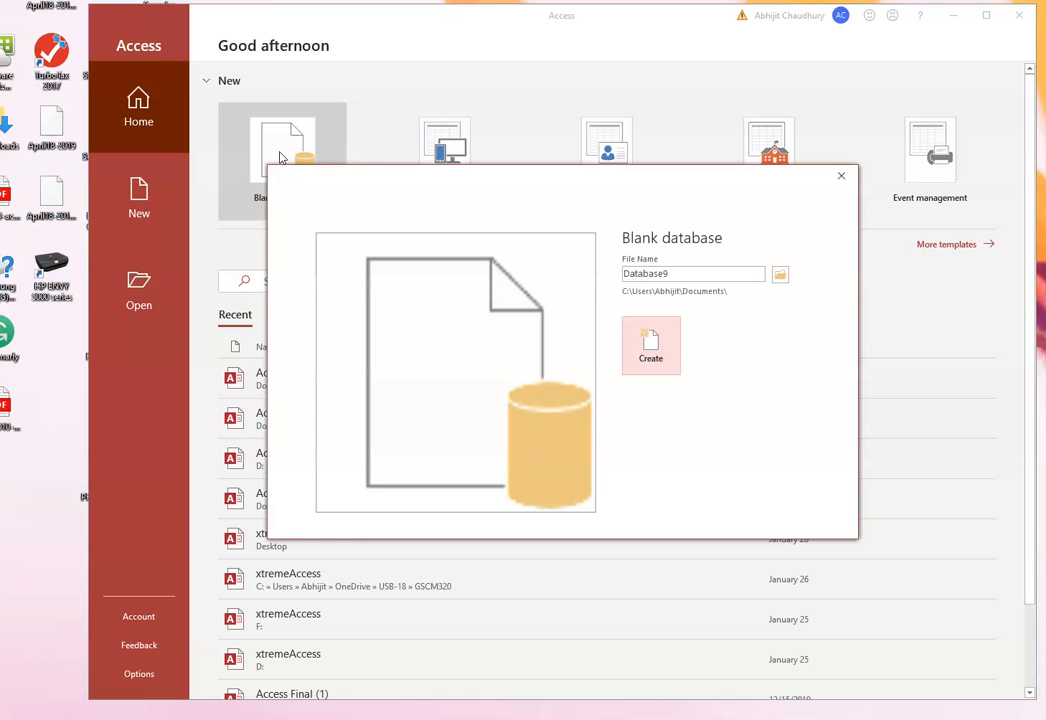
click(653, 347)
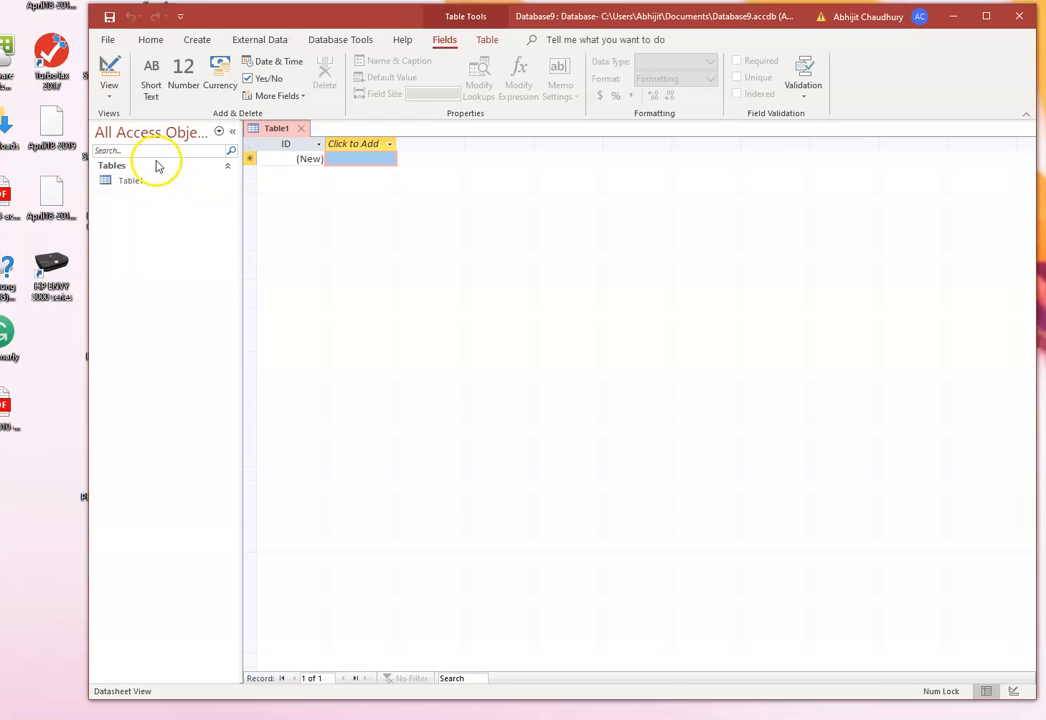
Switch Table1 to Design view, saving it under the name Department.
click(110, 97)
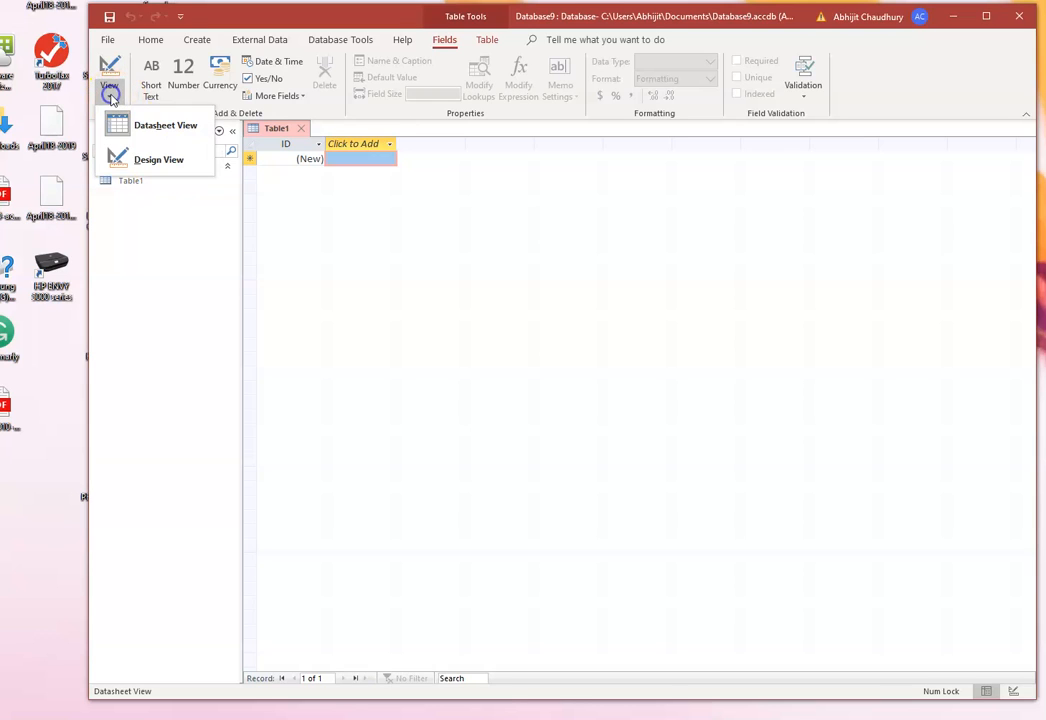
click(141, 163)
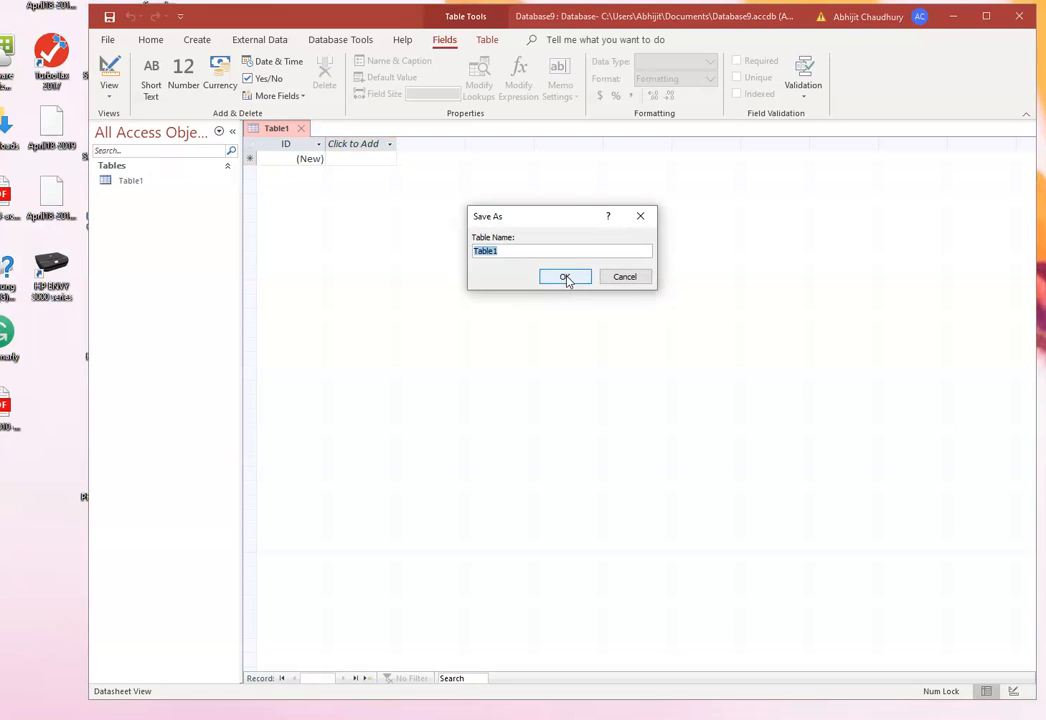
key(BackSpace)
click(568, 278)
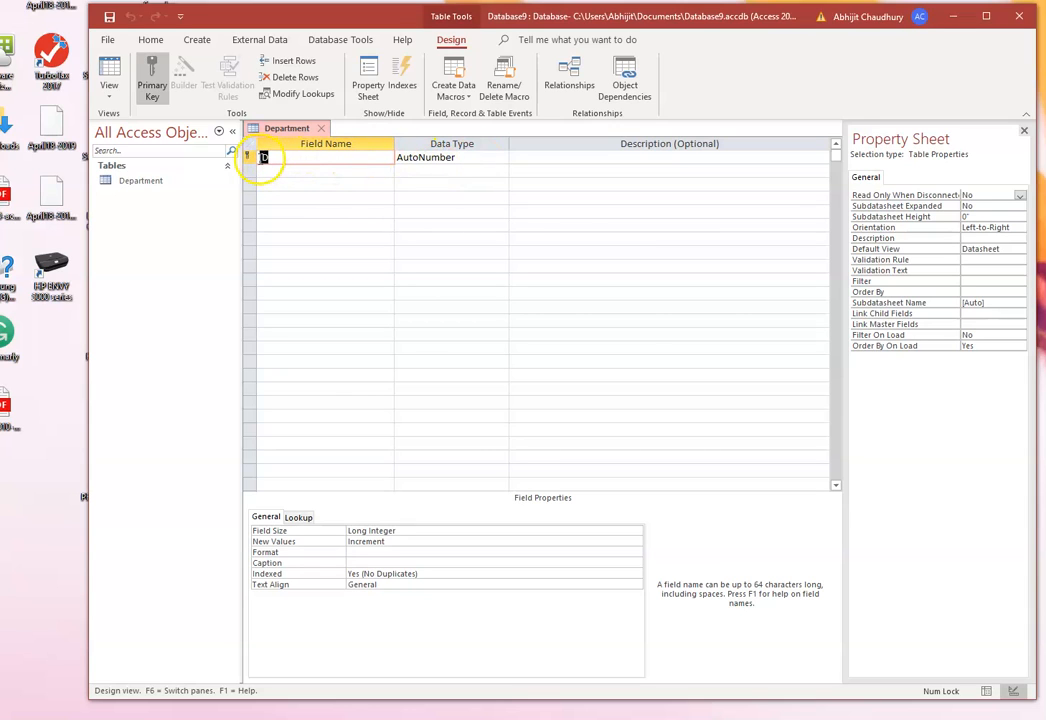
Rename the ID field to DepartmentID and change its data type to Short Text.
click(302, 164)
text(Department)
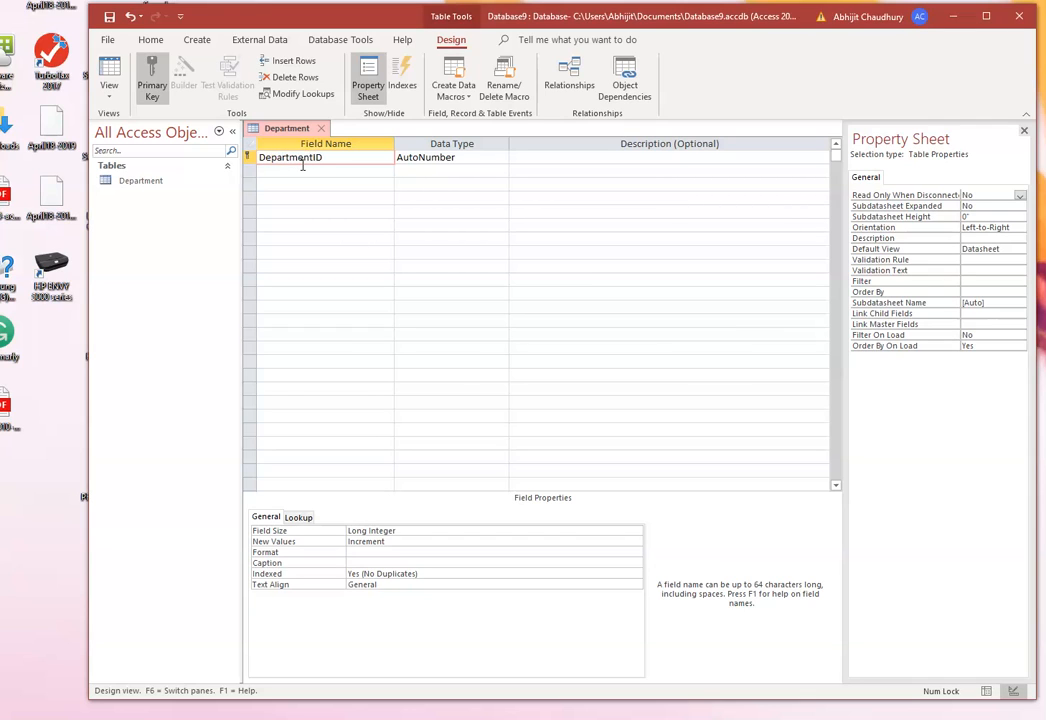
click(446, 158)
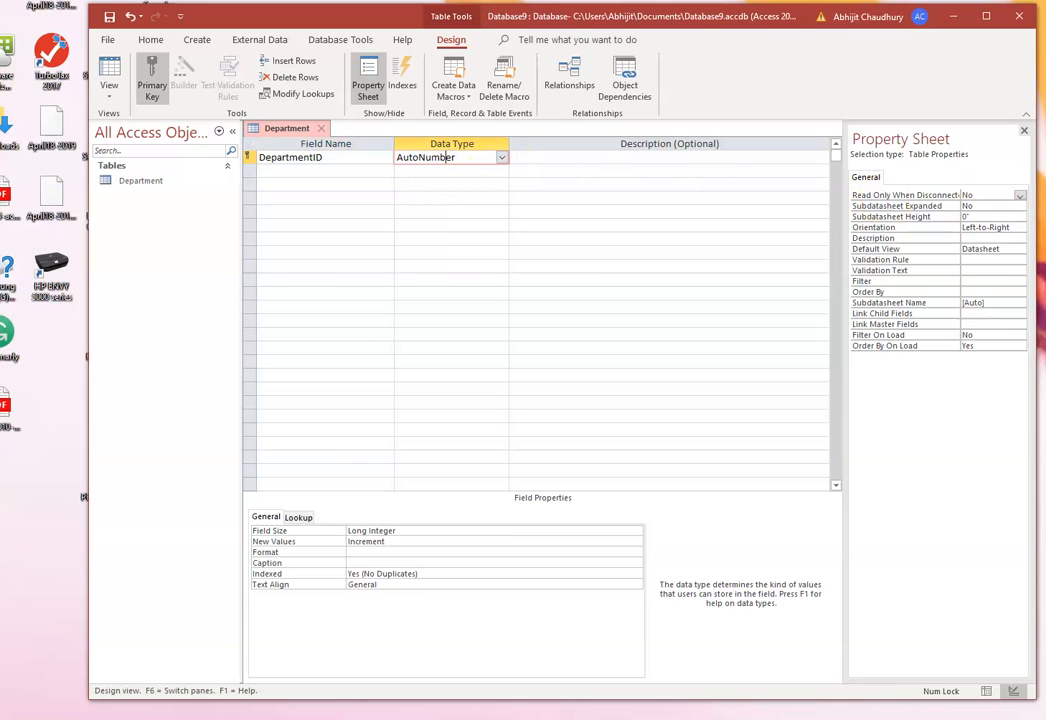
key(alt+Tab)
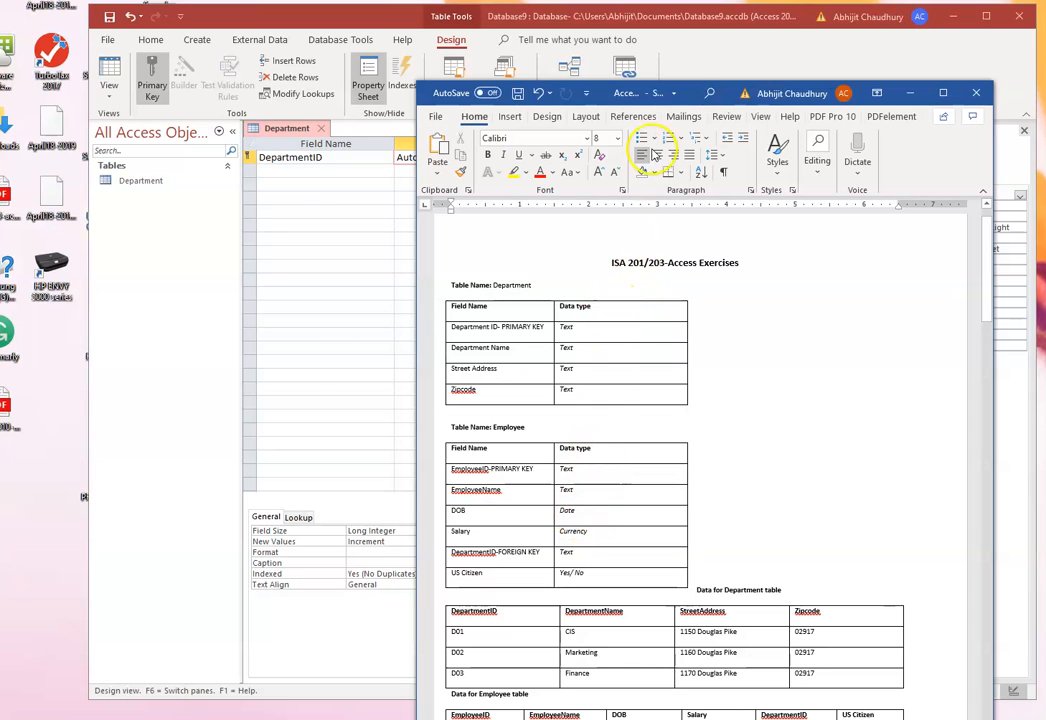
drag(664, 92, 1045, 20)
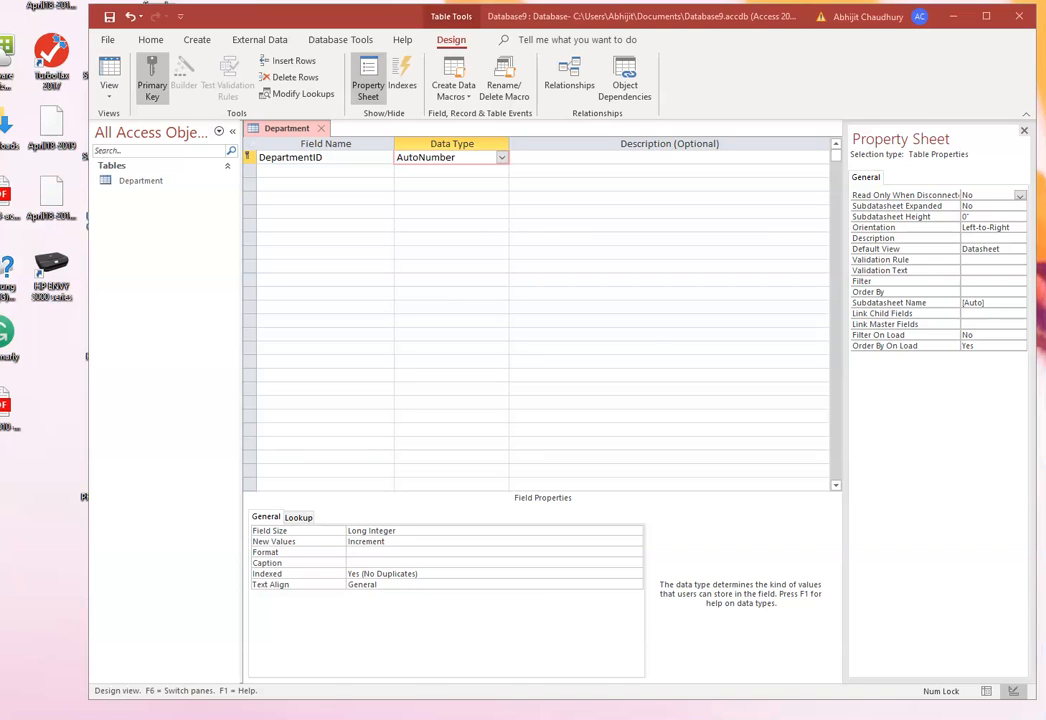
click(501, 158)
click(491, 173)
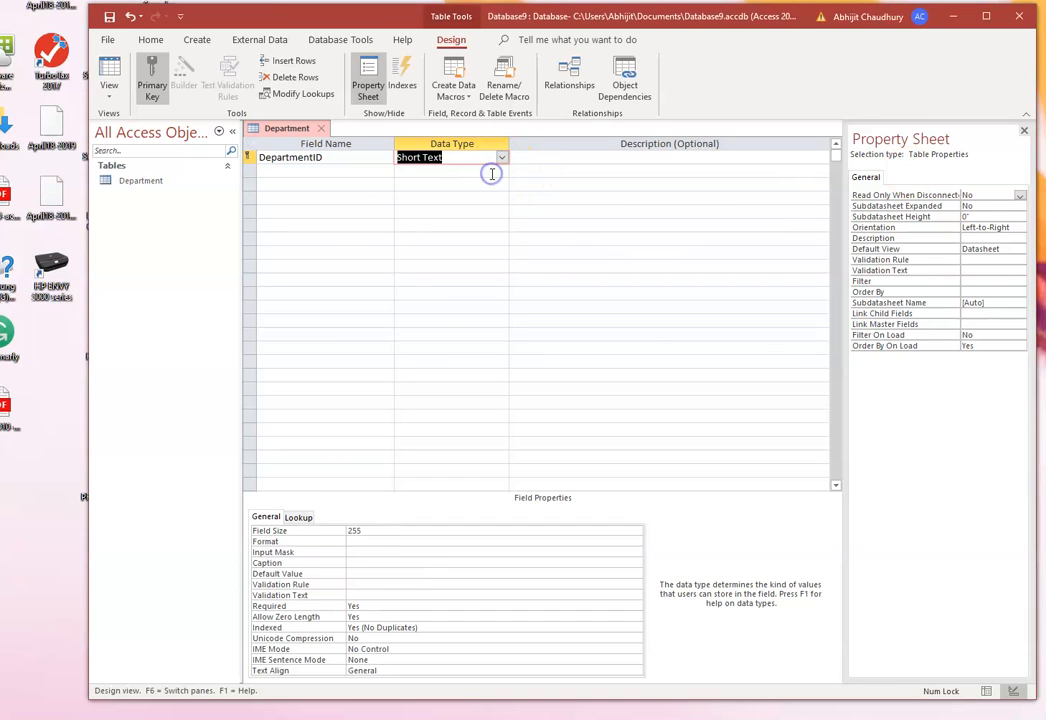
click(300, 170)
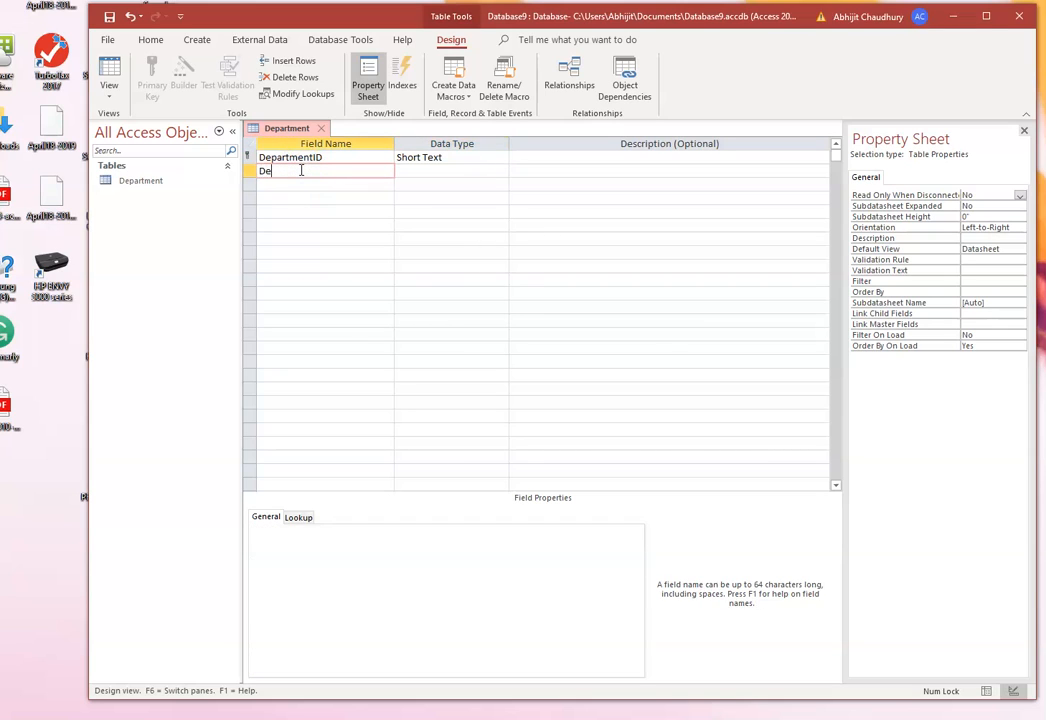
Add a Short Text DepartmentName field, correcting the capital N in its name.
text(Departmentname)
click(415, 172)
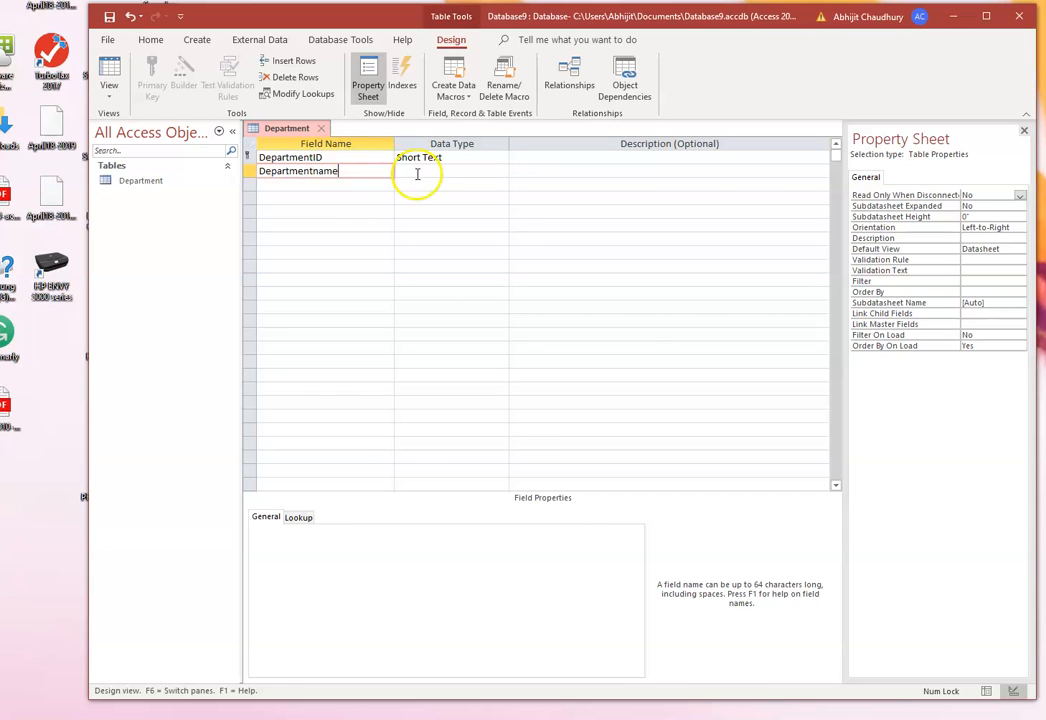
click(279, 188)
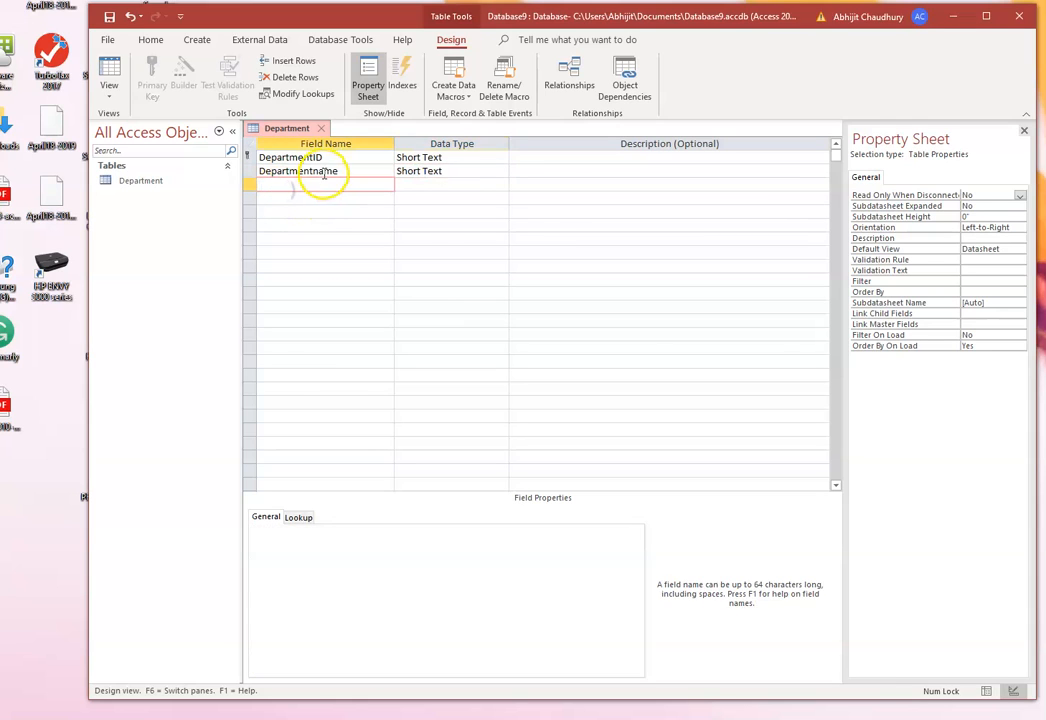
click(318, 172)
key(BackSpace)
text(N)
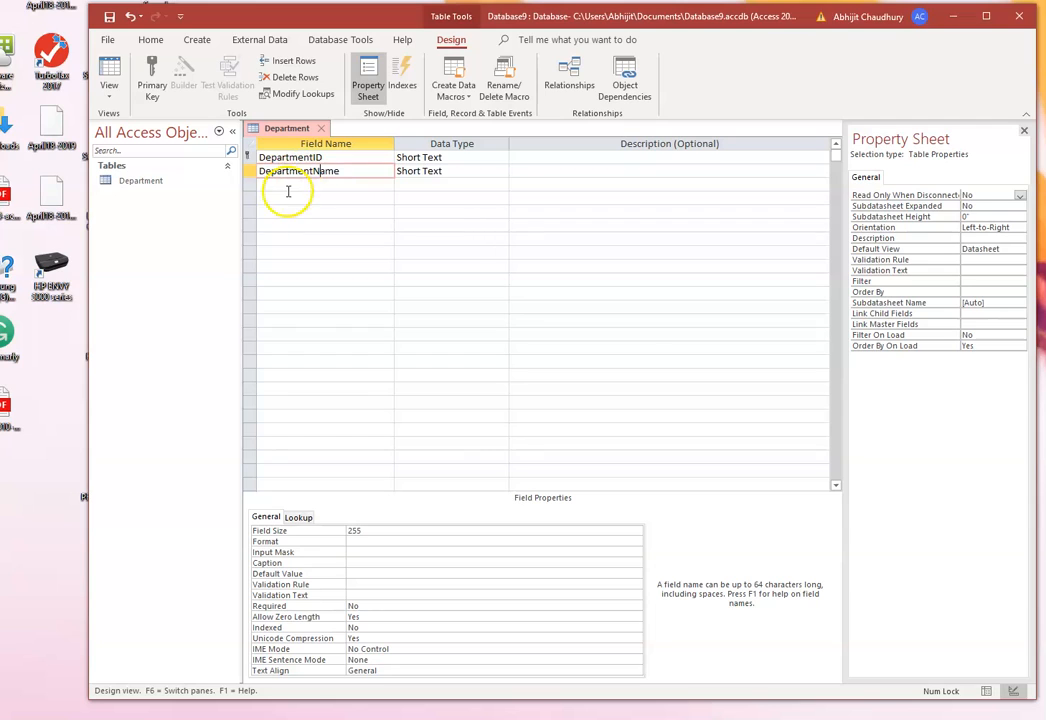
Add StreetAddress and ZipCode fields, both as Short Text.
click(274, 186)
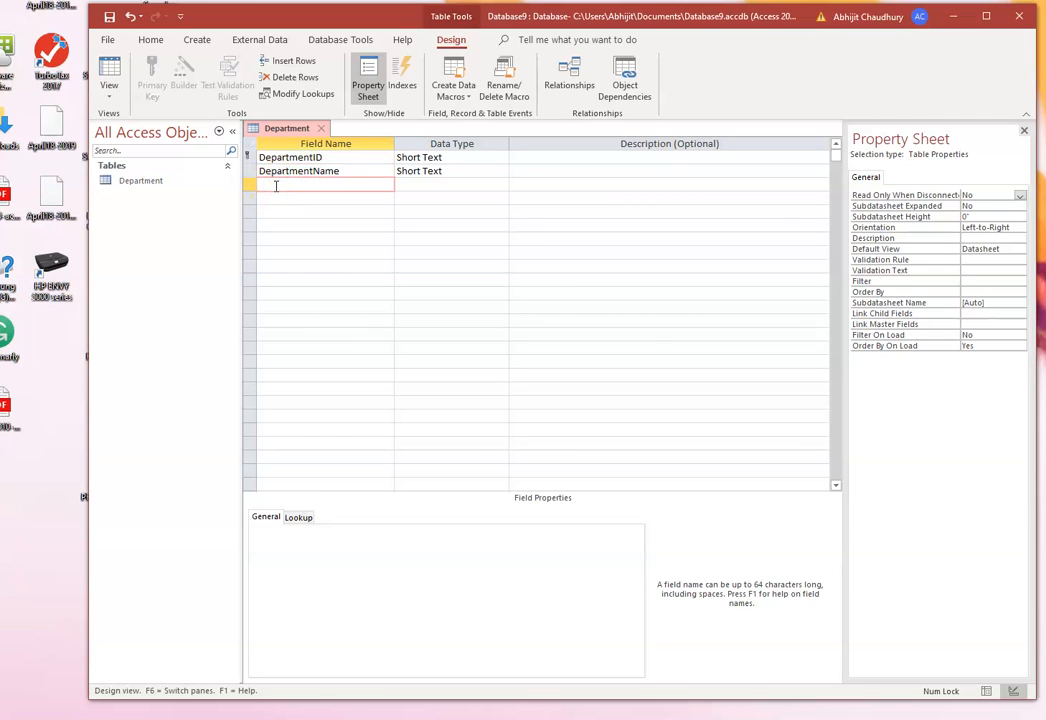
text(StreetAddress)
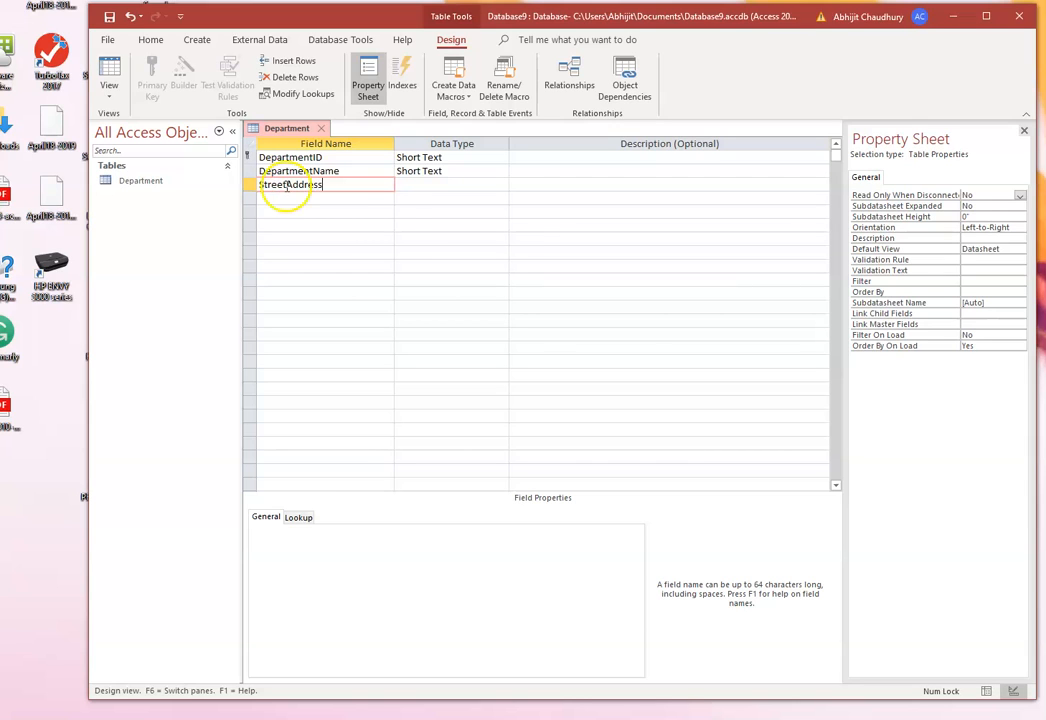
click(402, 187)
click(285, 199)
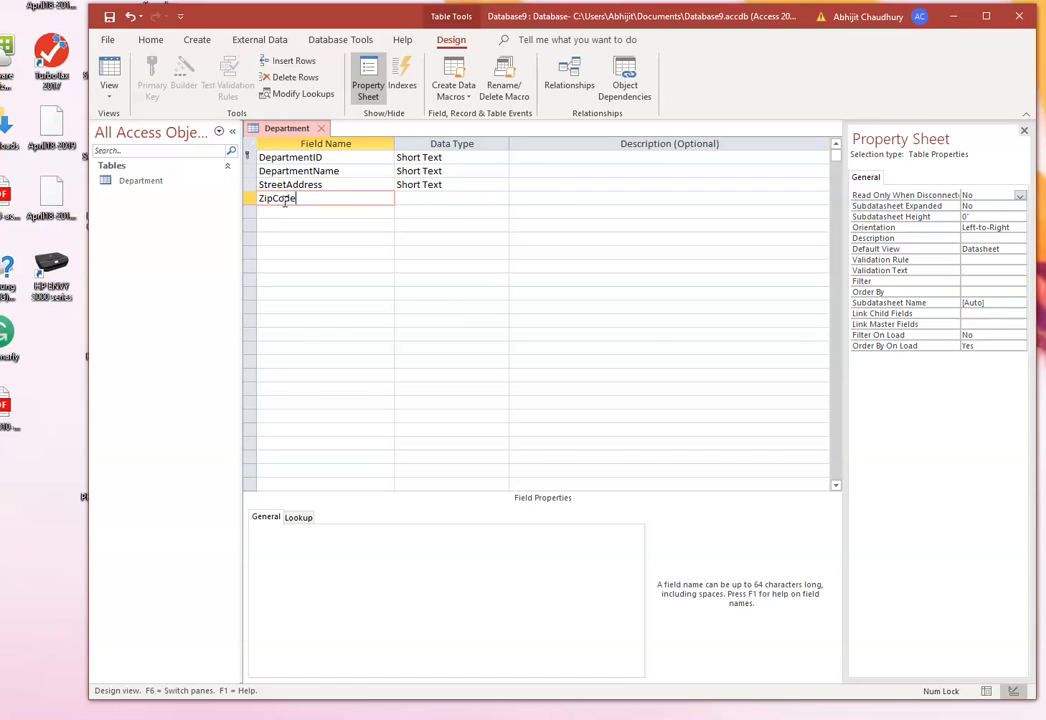
click(440, 199)
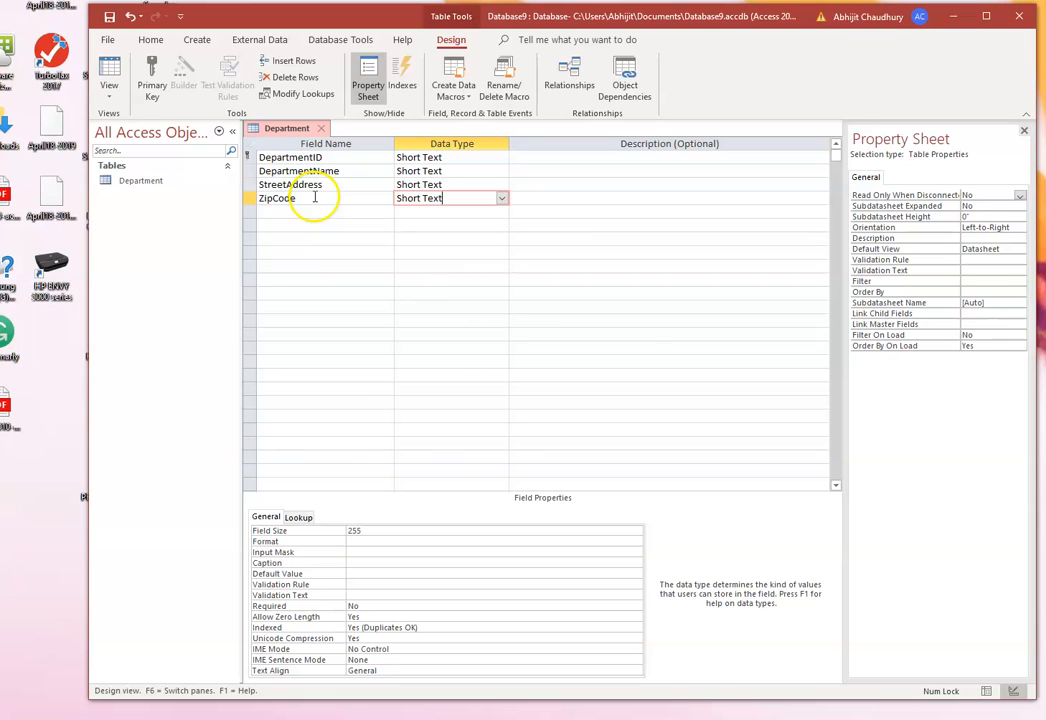
Save the Department table and switch it to Datasheet view for data entry.
click(108, 103)
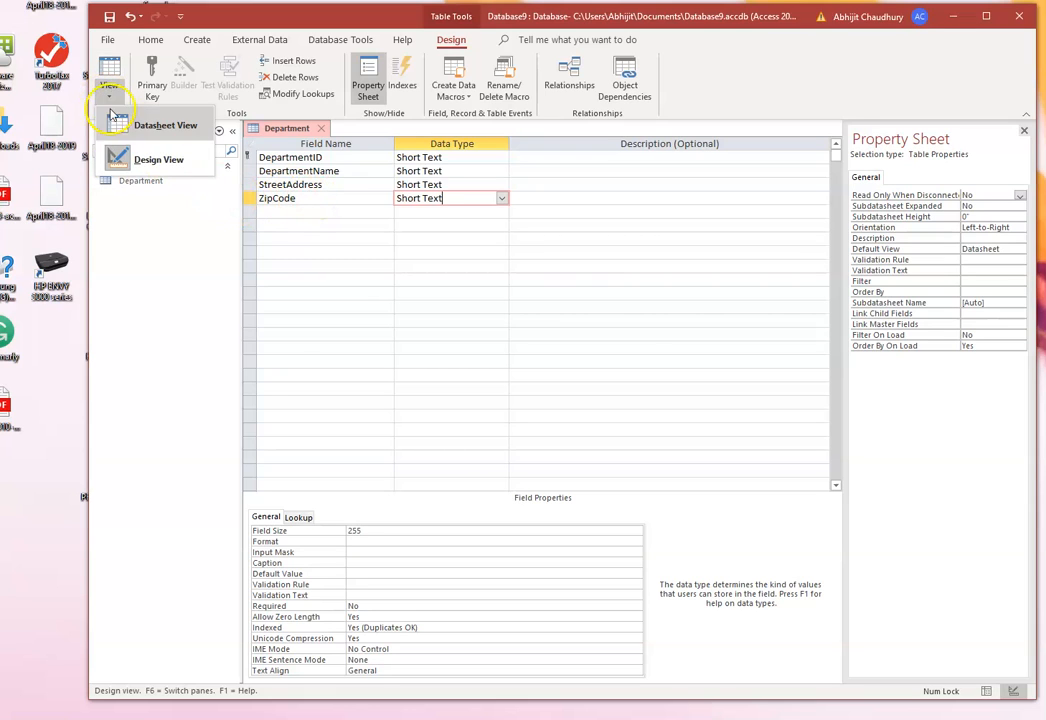
click(111, 120)
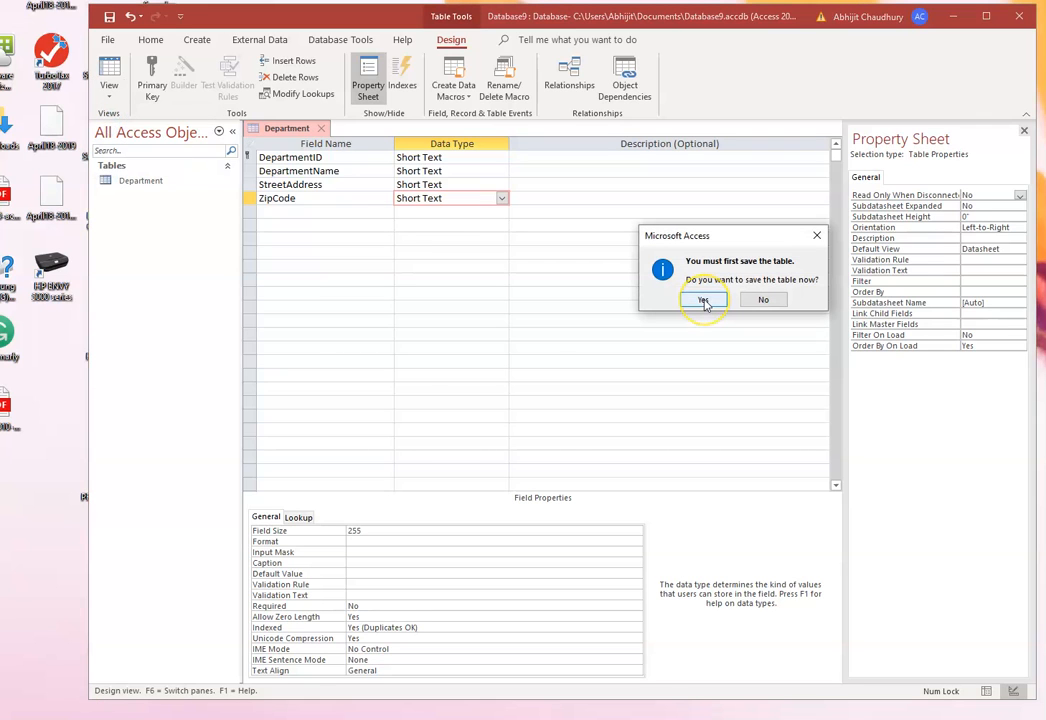
click(704, 301)
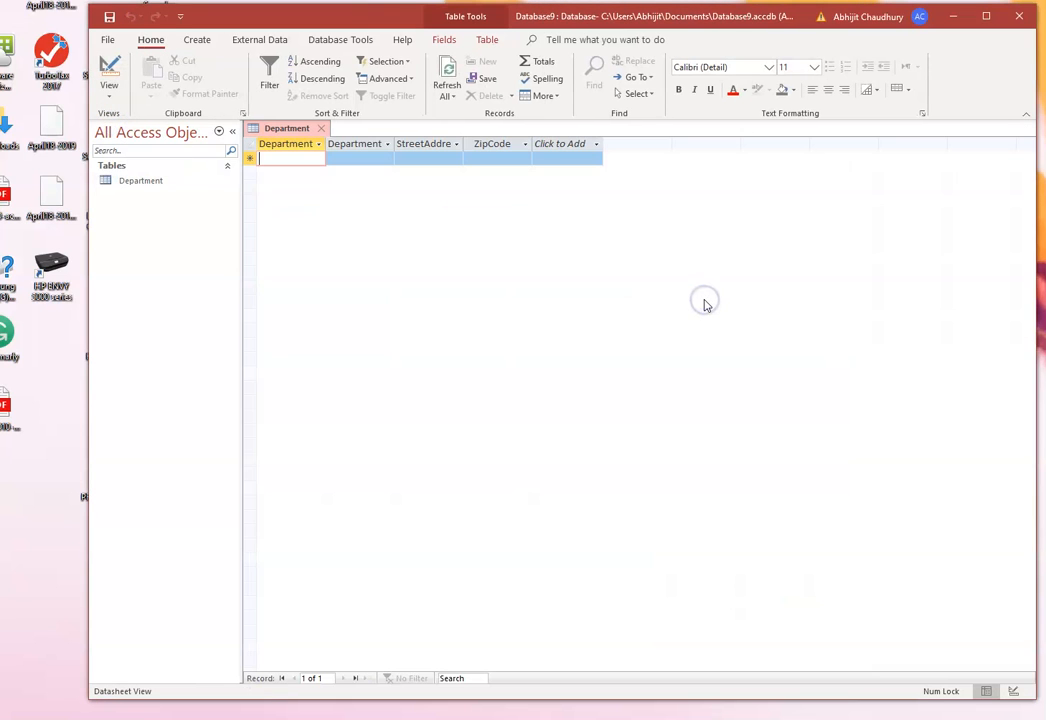
drag(1040, 150, 709, 7)
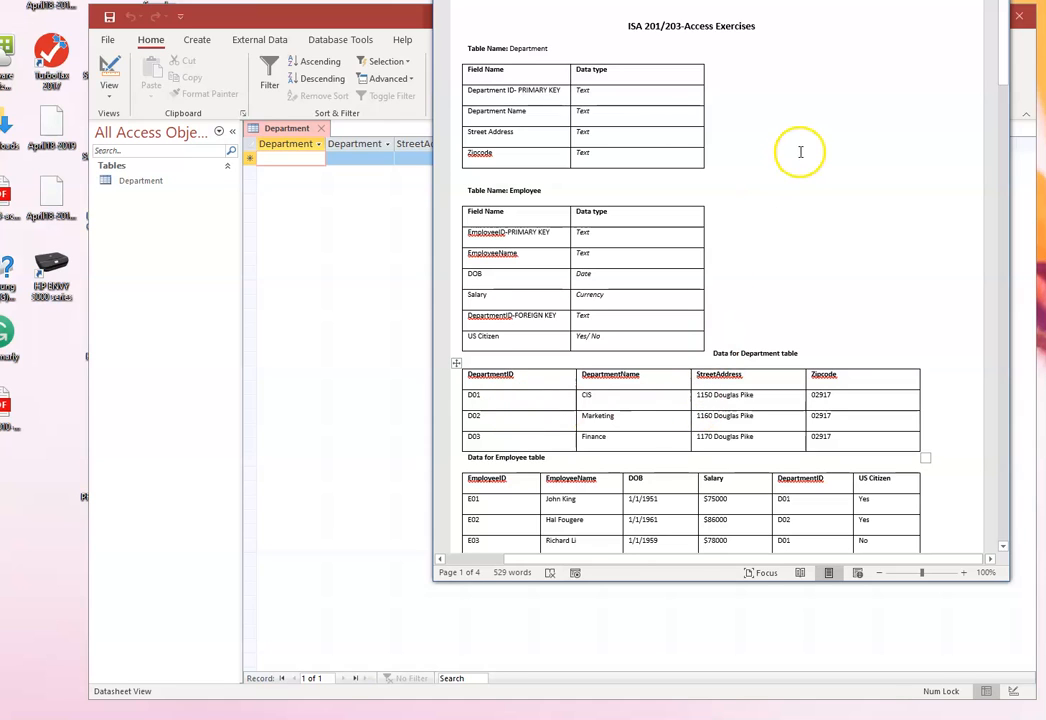
key(super+shift+Right)
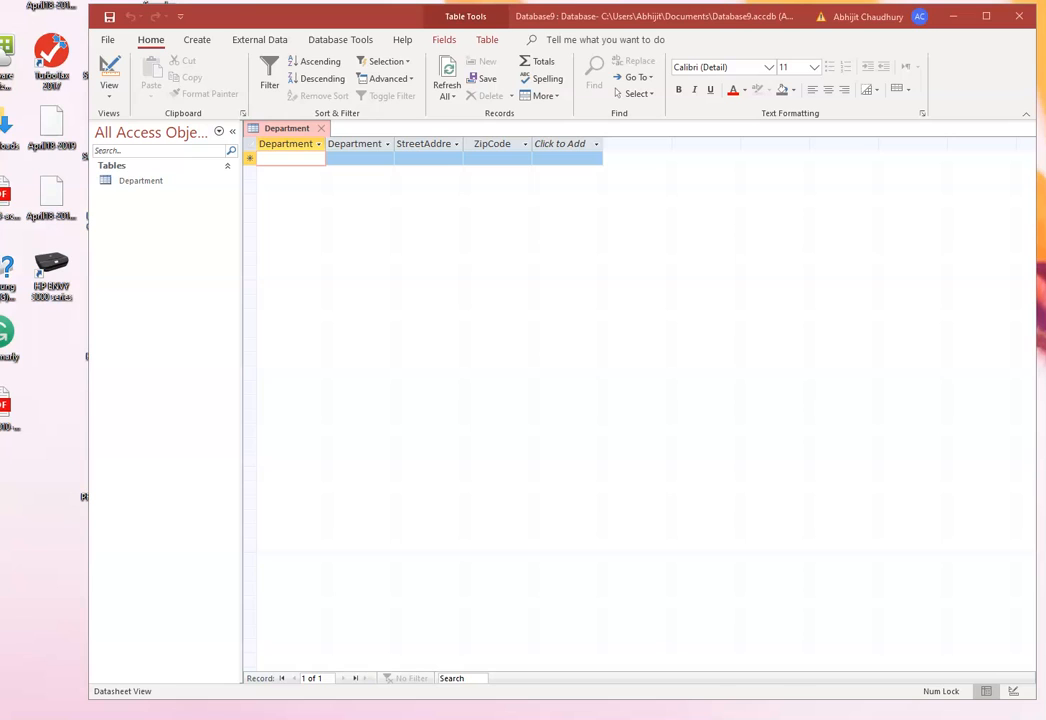
click(278, 159)
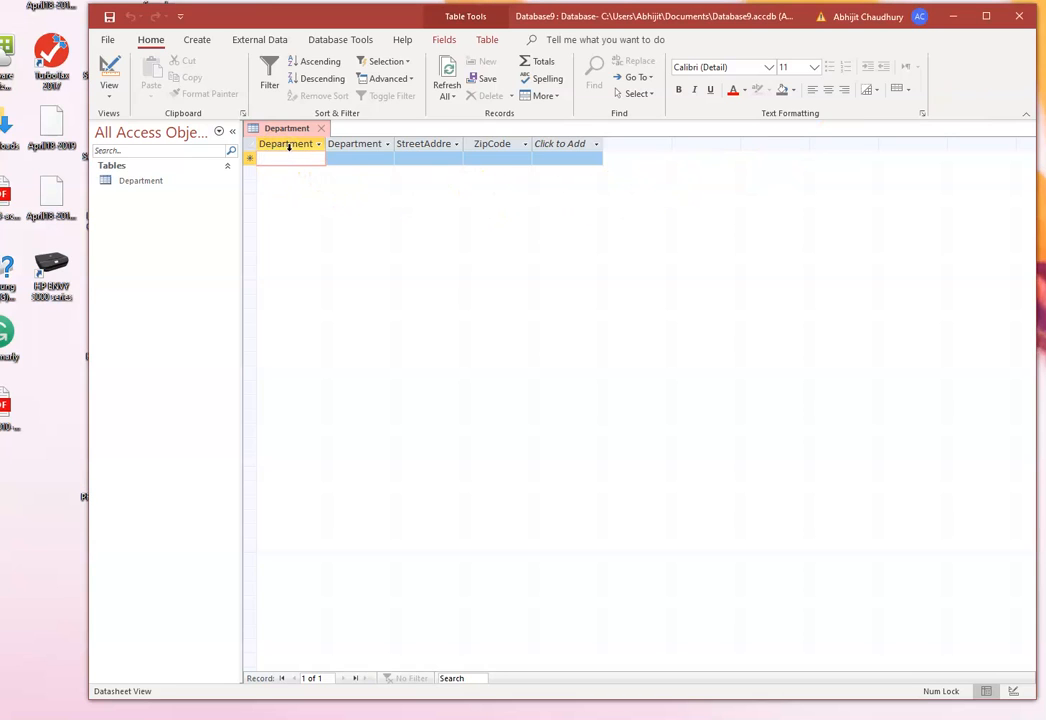
Enter record D01, CIS, 1150 Douglas Pike, 02917, widening the DepartmentName and StreetAddress columns.
text(D01)
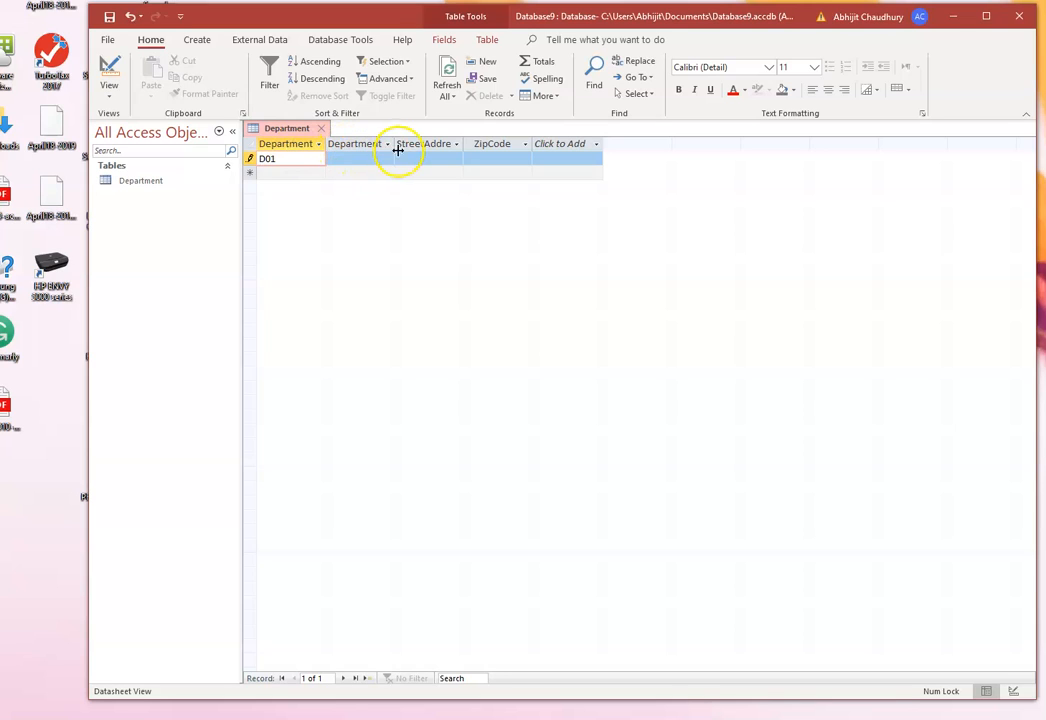
drag(393, 146, 408, 146)
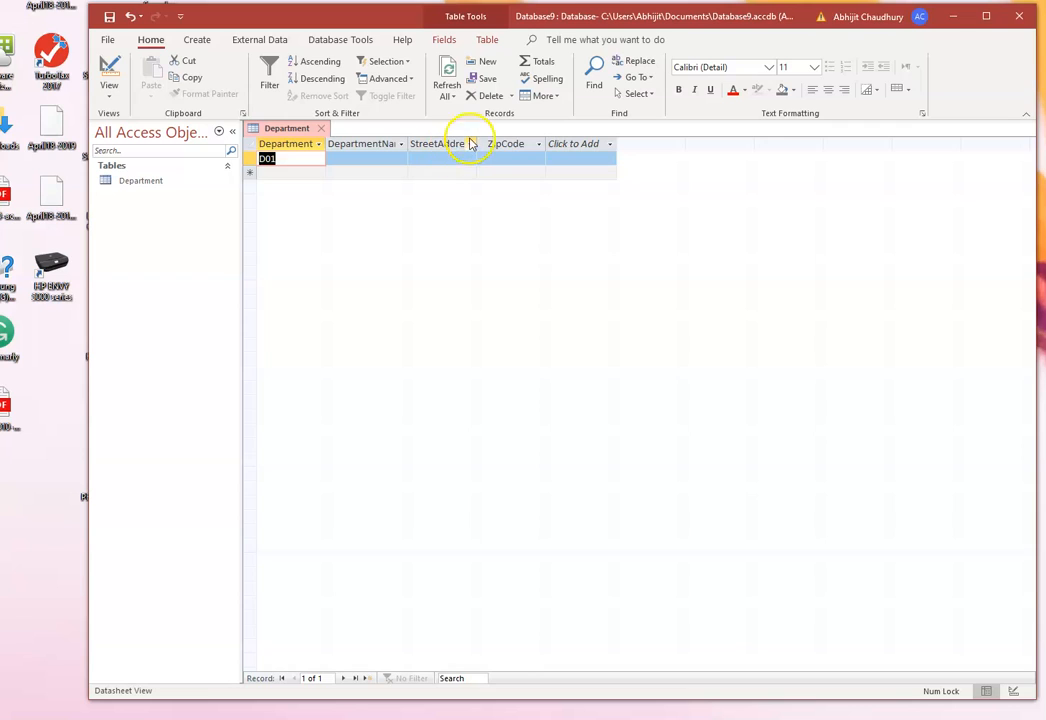
drag(477, 144, 518, 143)
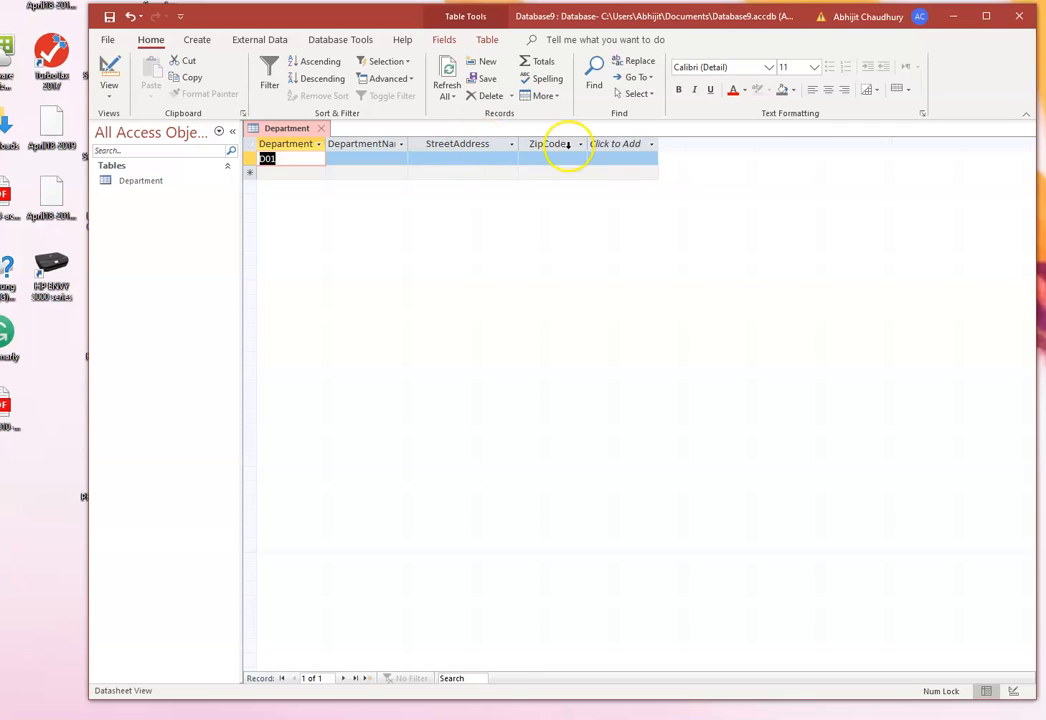
click(348, 161)
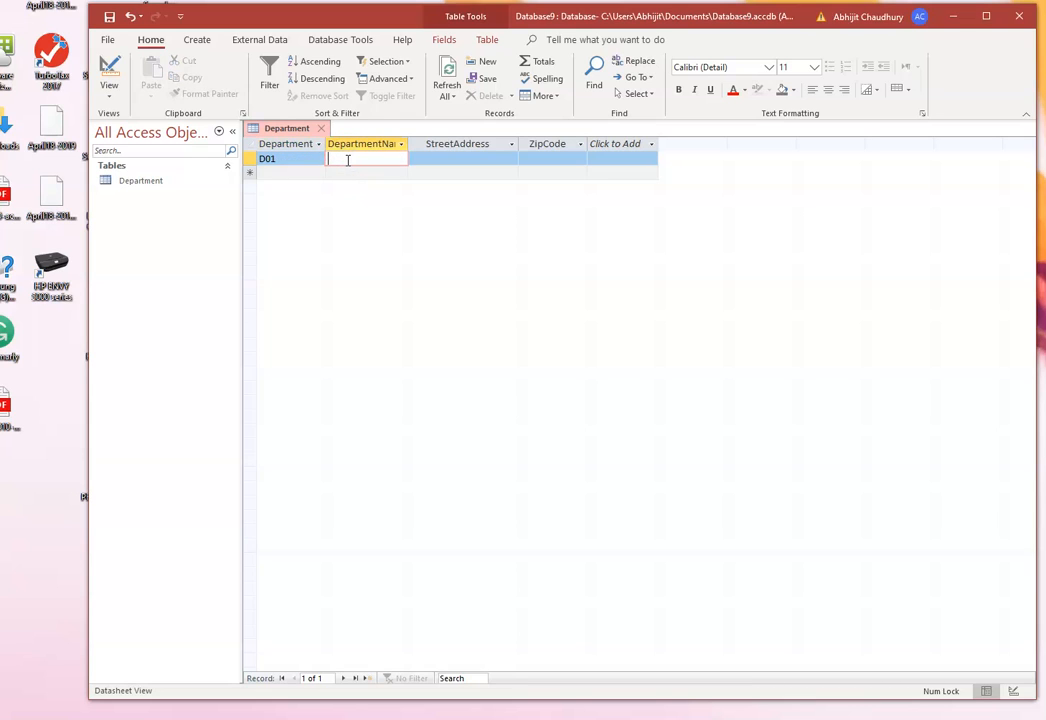
text(Cl)
text(S)
click(428, 158)
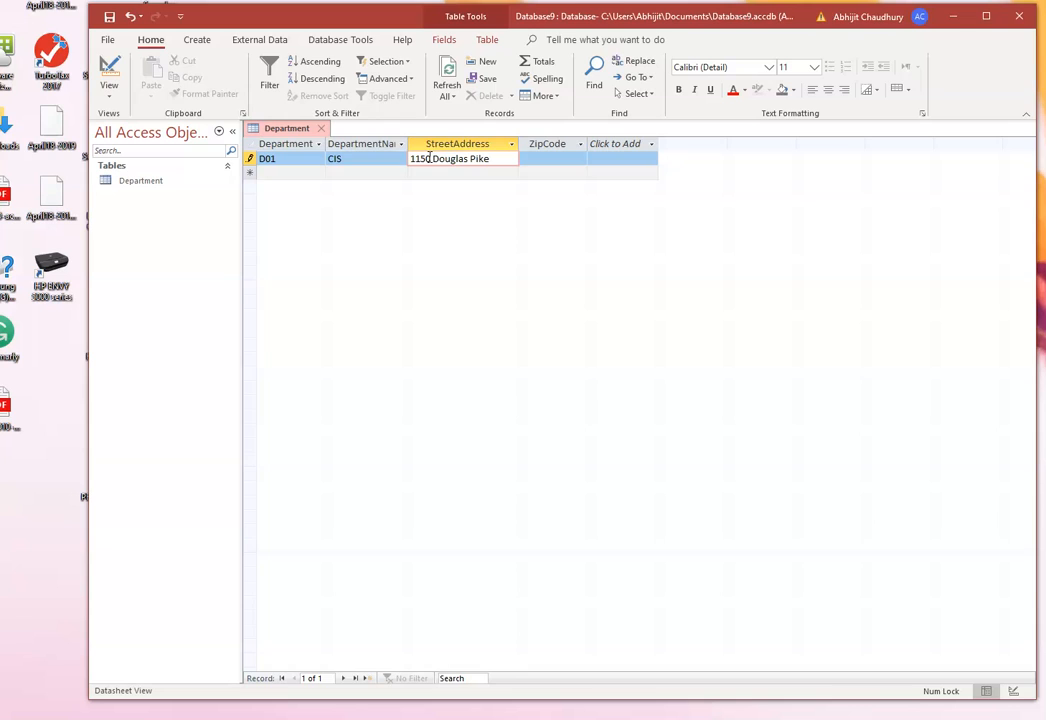
click(526, 157)
text(02917)
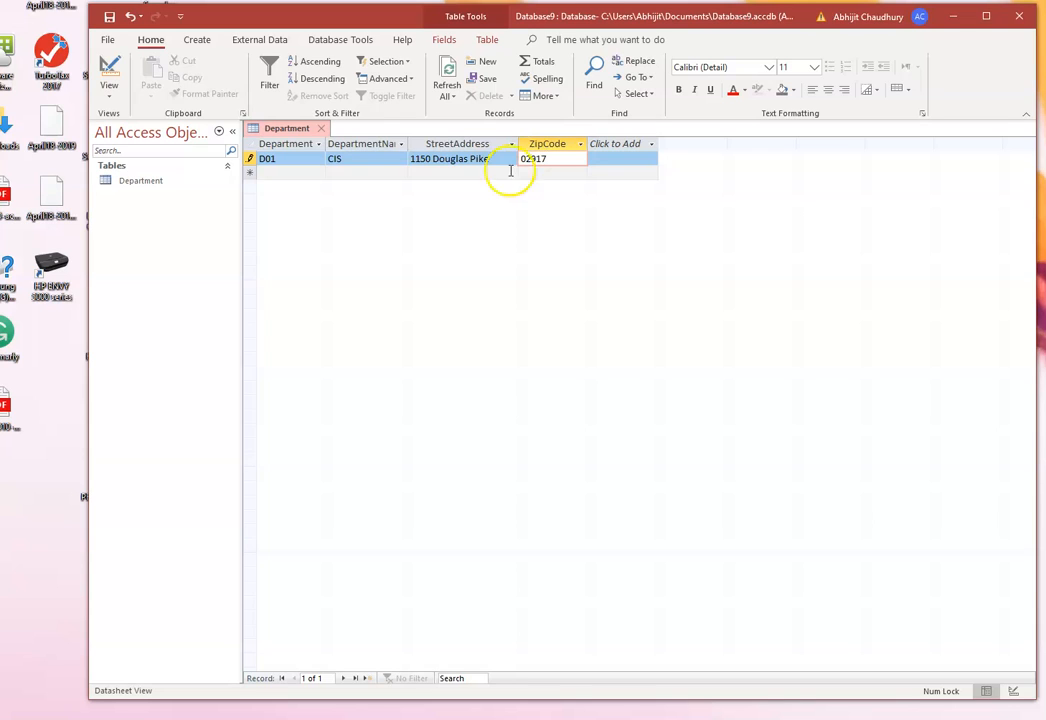
click(274, 173)
text(D02)
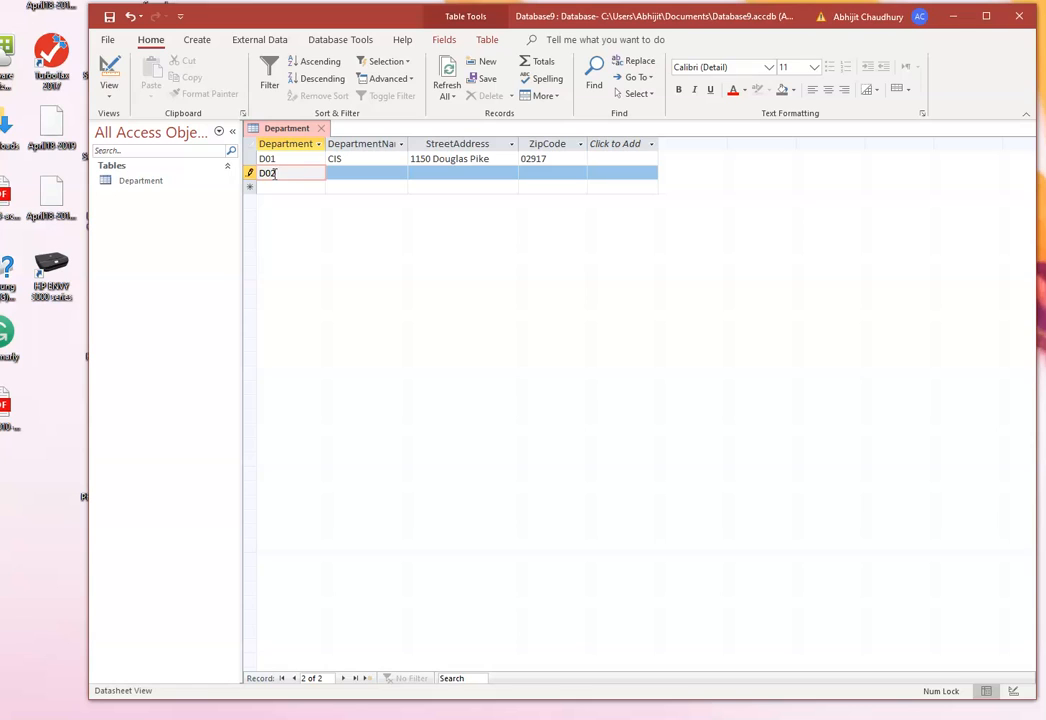
Complete D02 as Marketing, 1160 Douglas Pike, 02917, and start record D03.
click(338, 174)
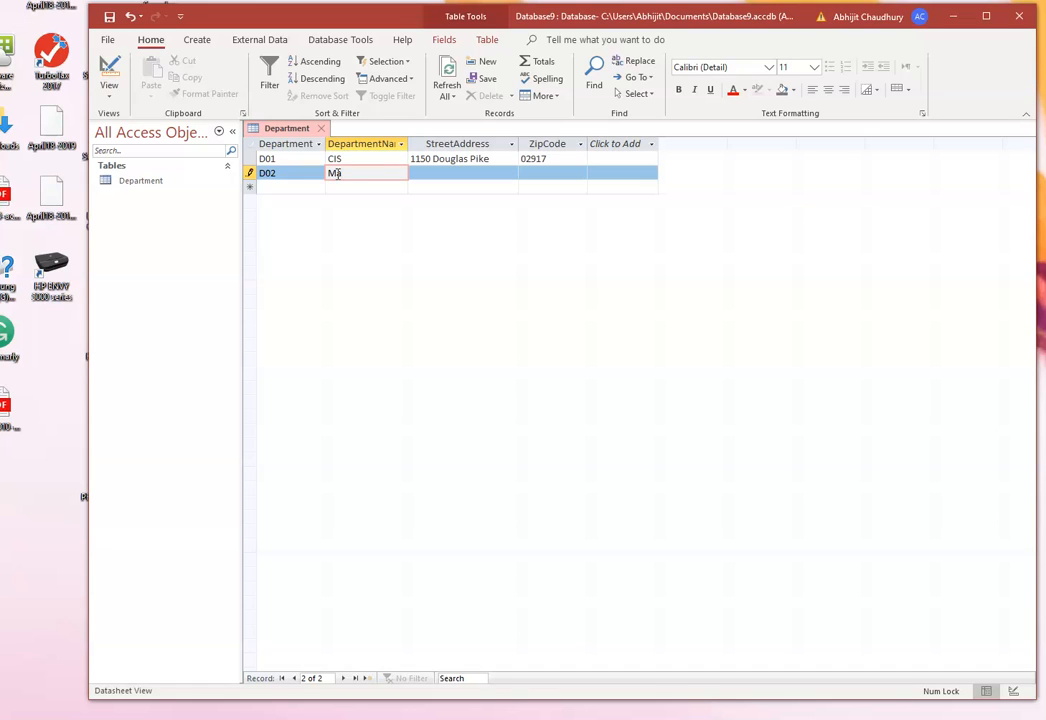
text(Marketing)
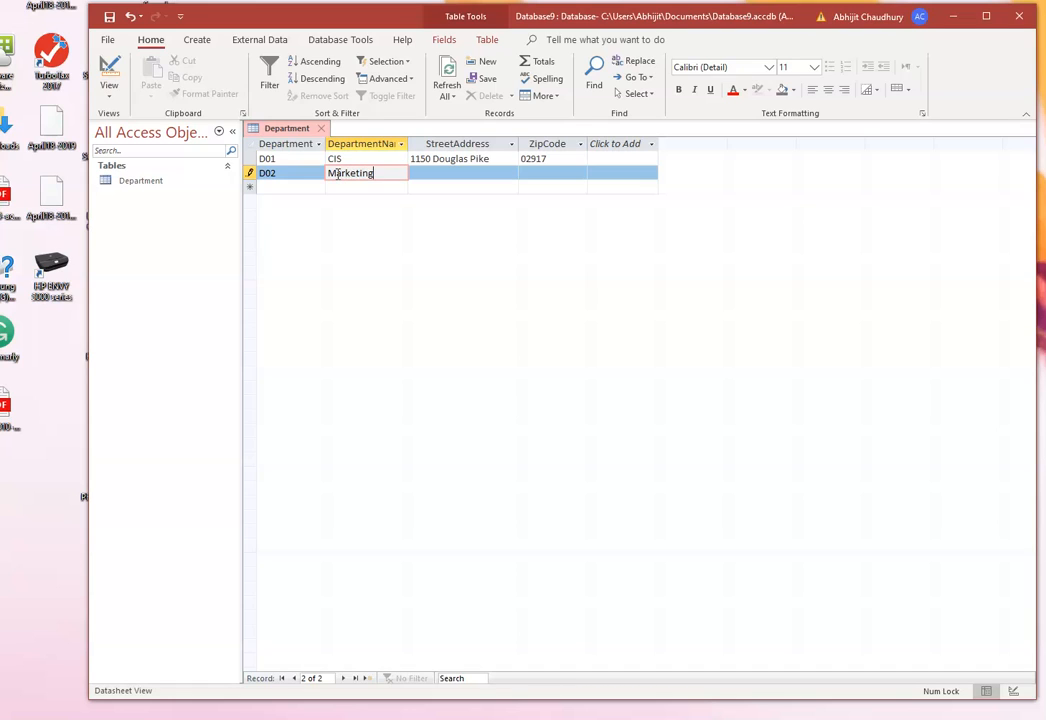
click(428, 173)
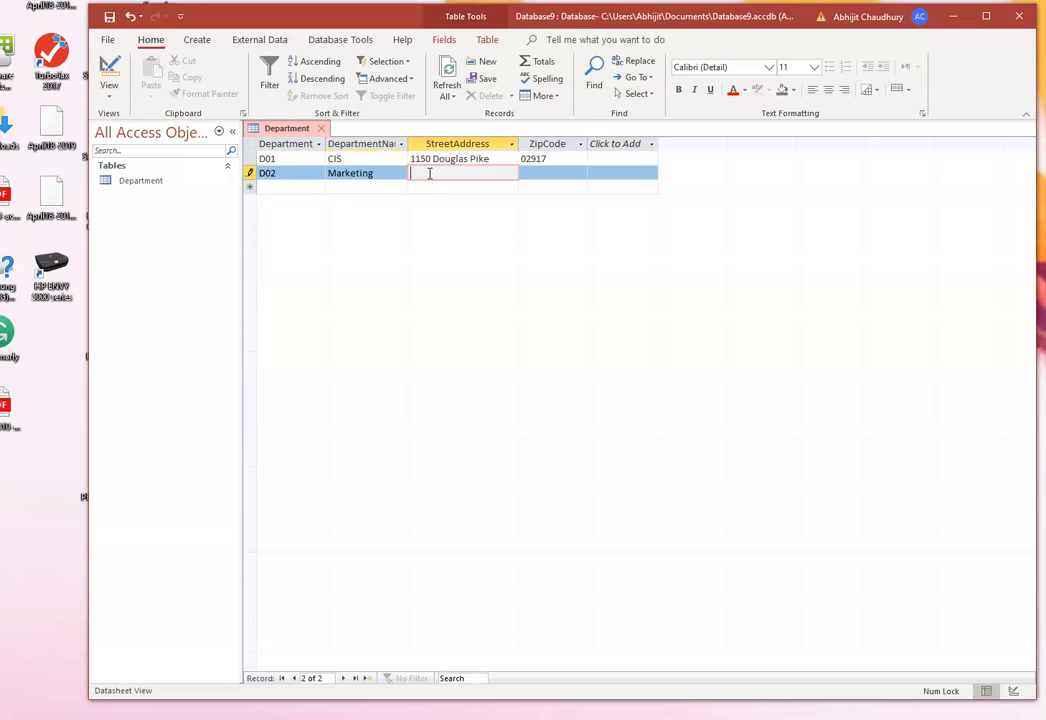
text(1160 Douglas Pike)
click(528, 172)
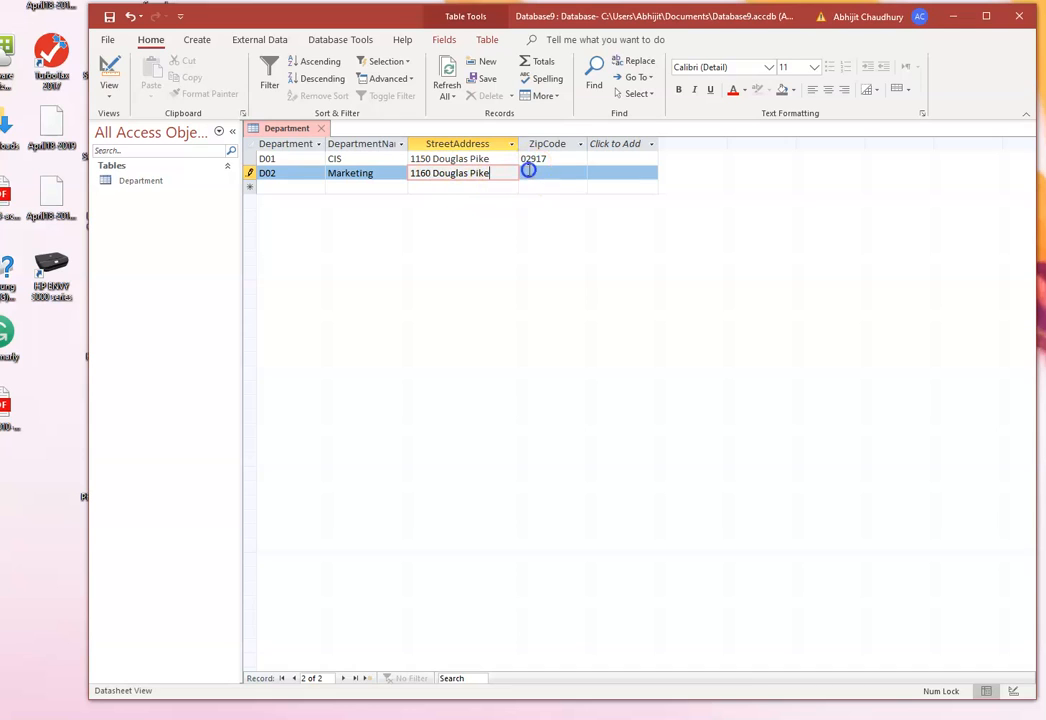
text(02917)
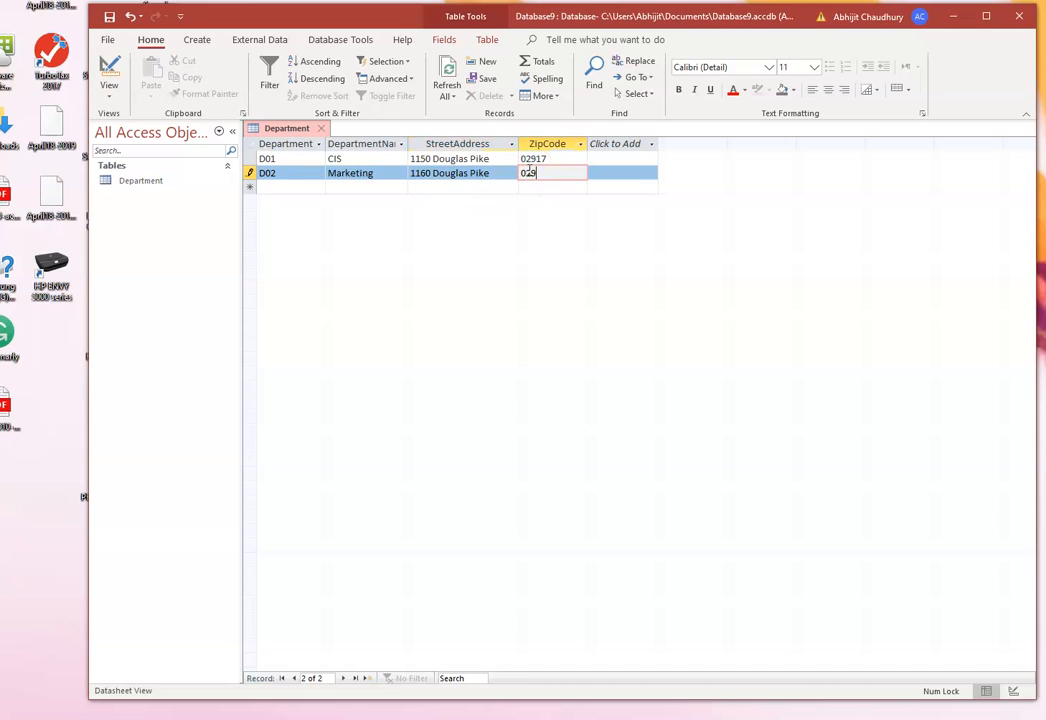
click(274, 185)
text(D03)
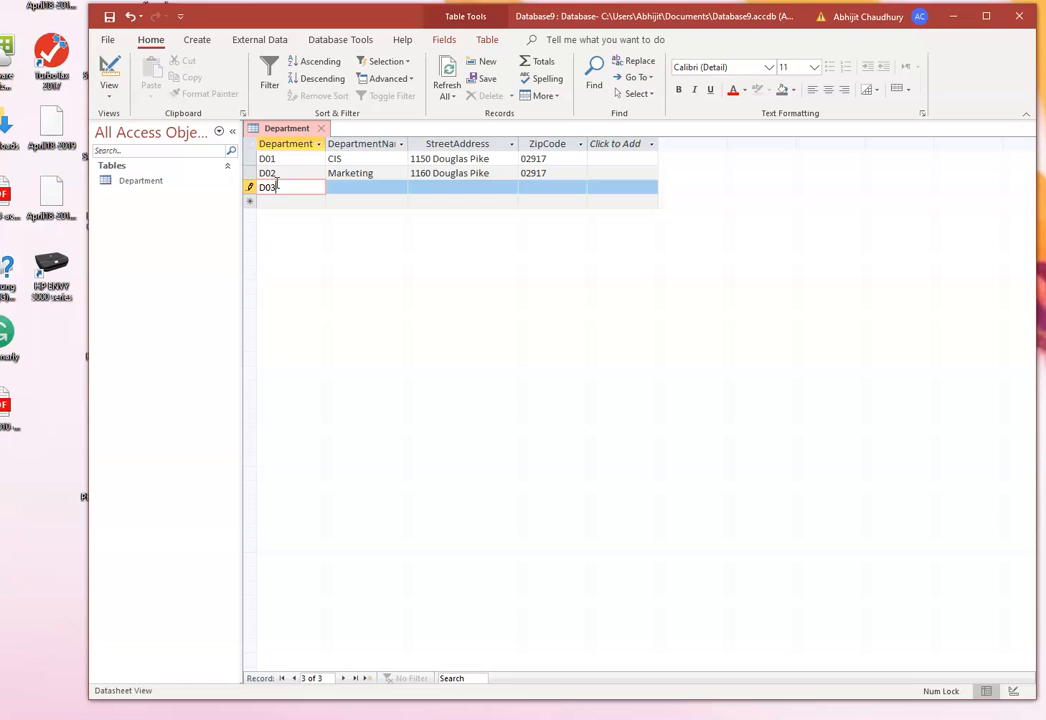
click(348, 187)
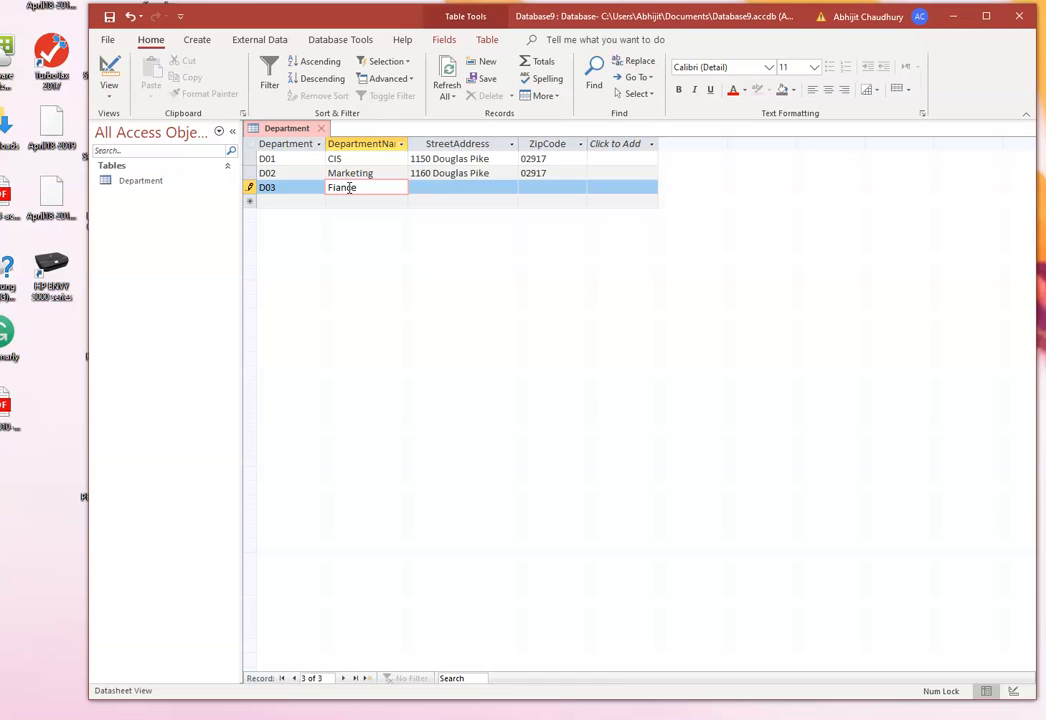
Correct D03's name to Finance, enter 1170 Douglas Pike and 02917, and save.
click(334, 187)
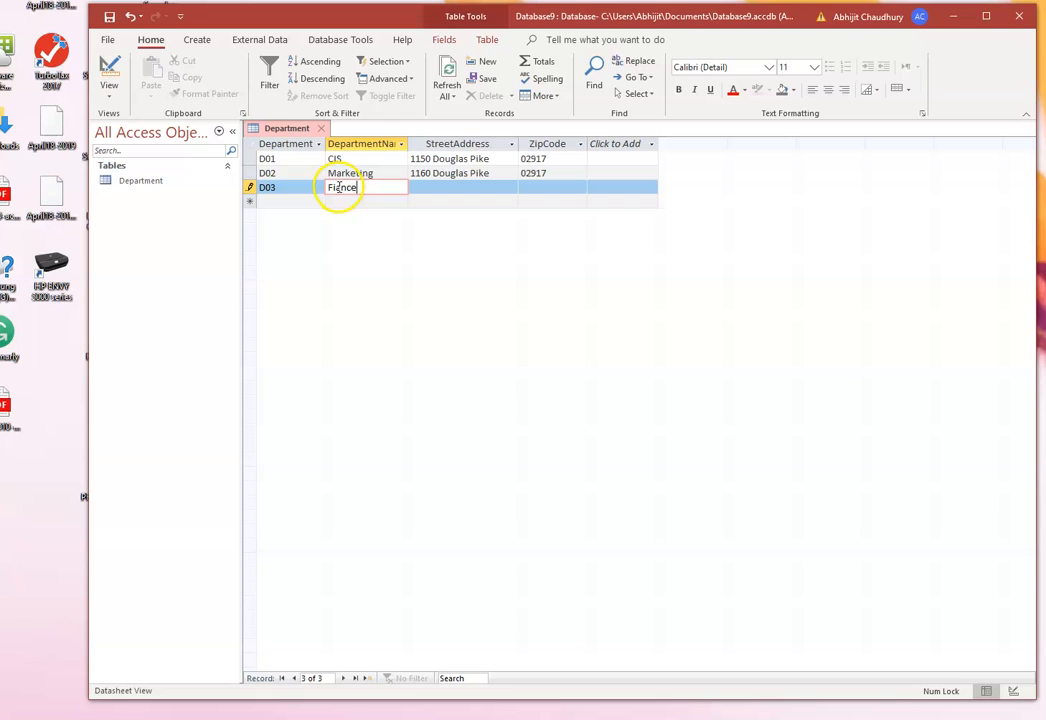
text(n)
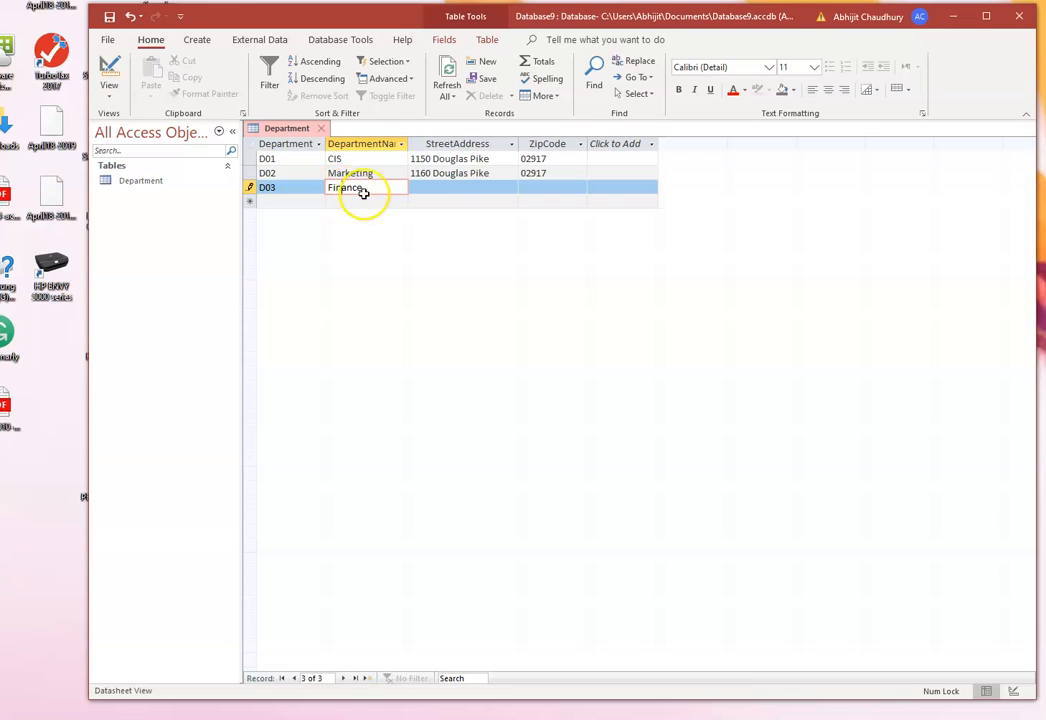
click(449, 186)
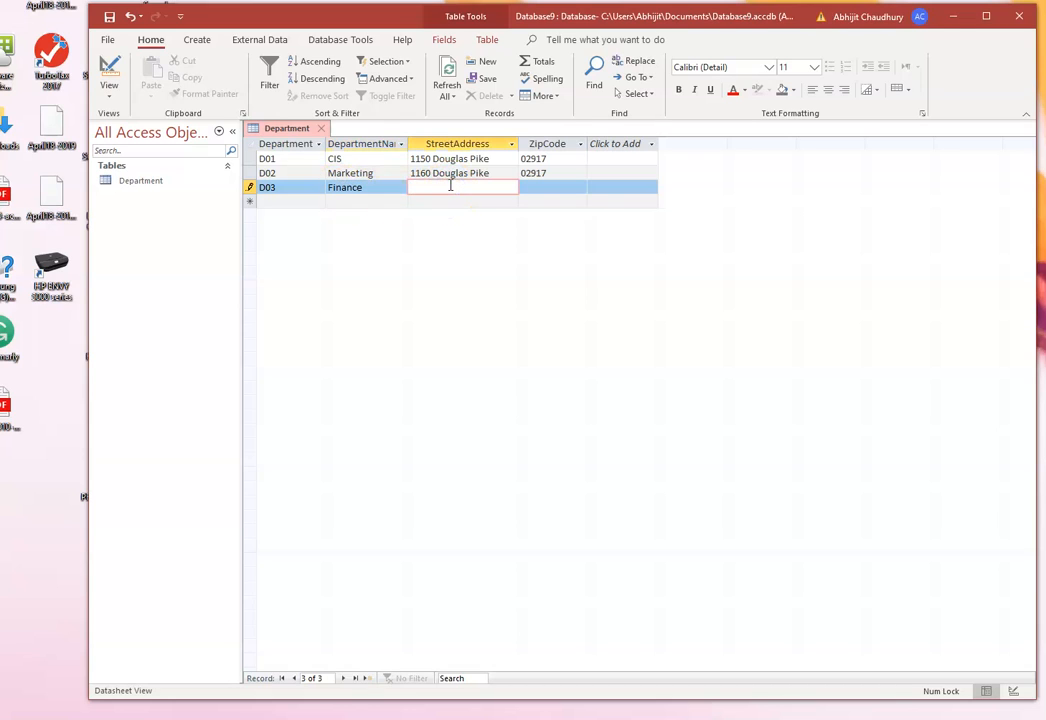
text(1170 Douglas Pike)
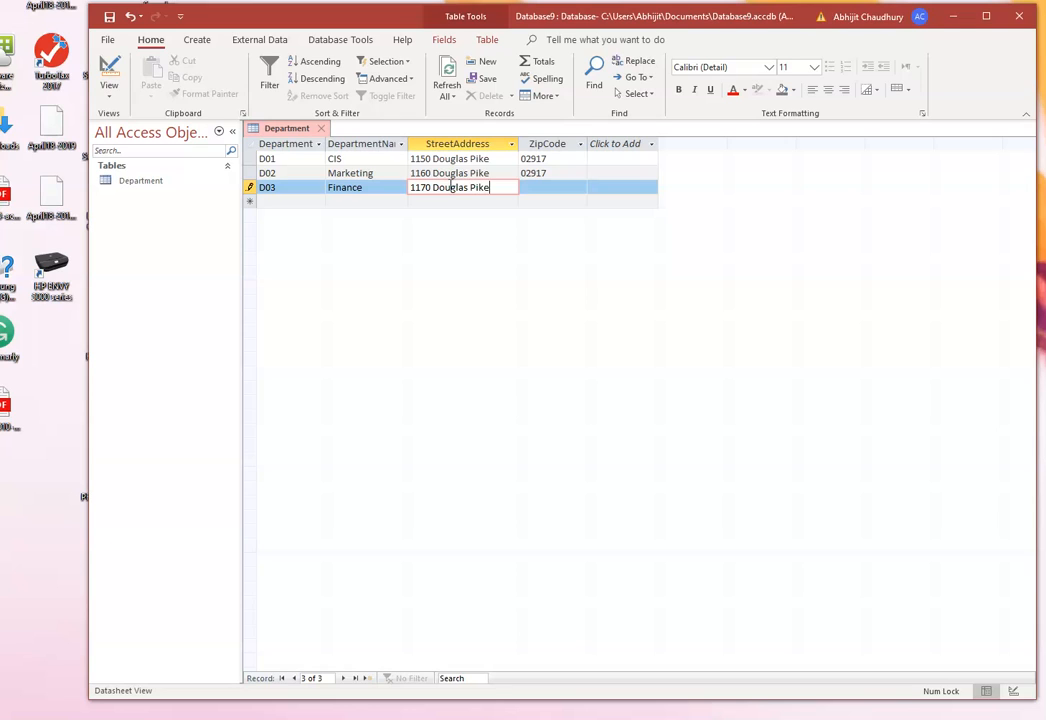
click(532, 188)
text(02917)
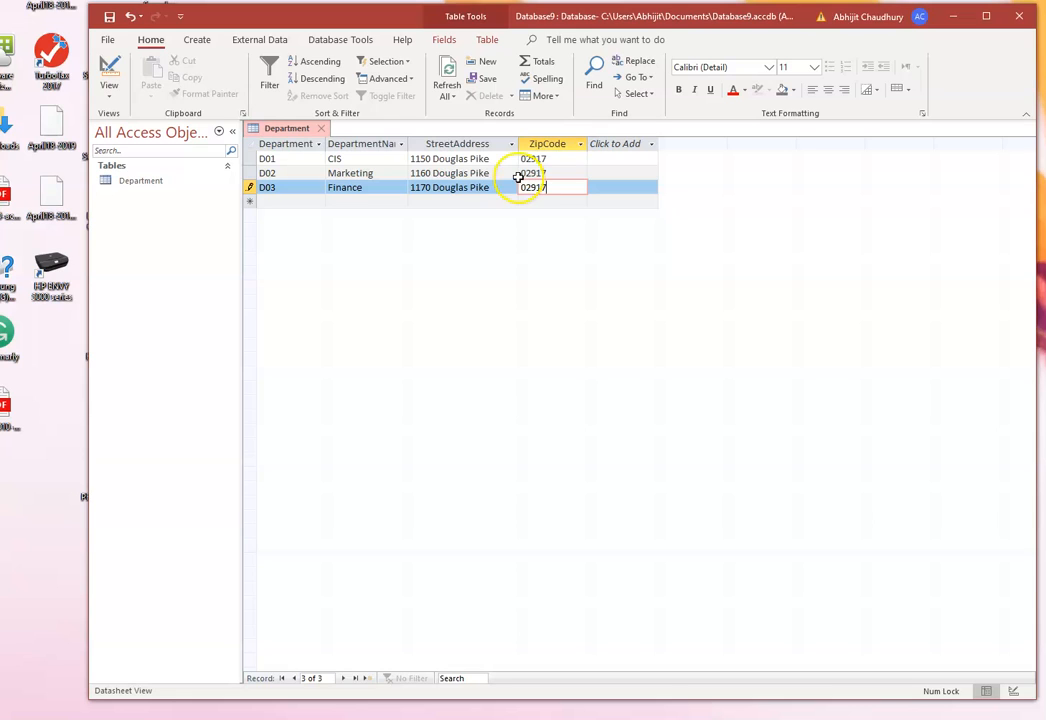
click(110, 17)
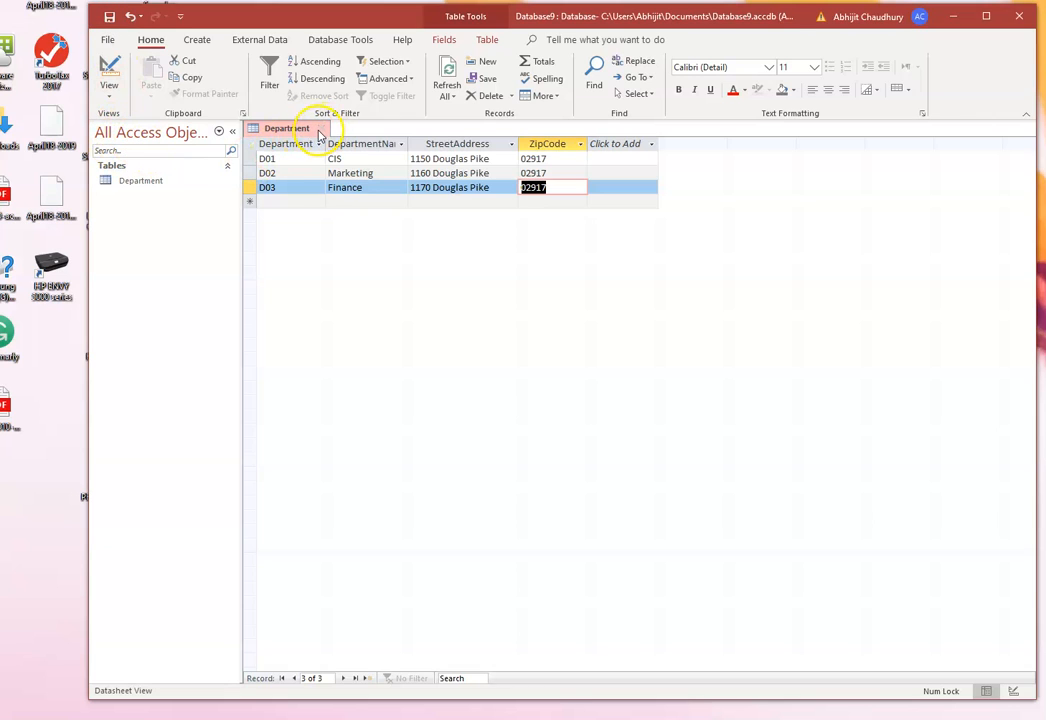
Close the Department table and create a new blank table saved as Employee.
click(320, 131)
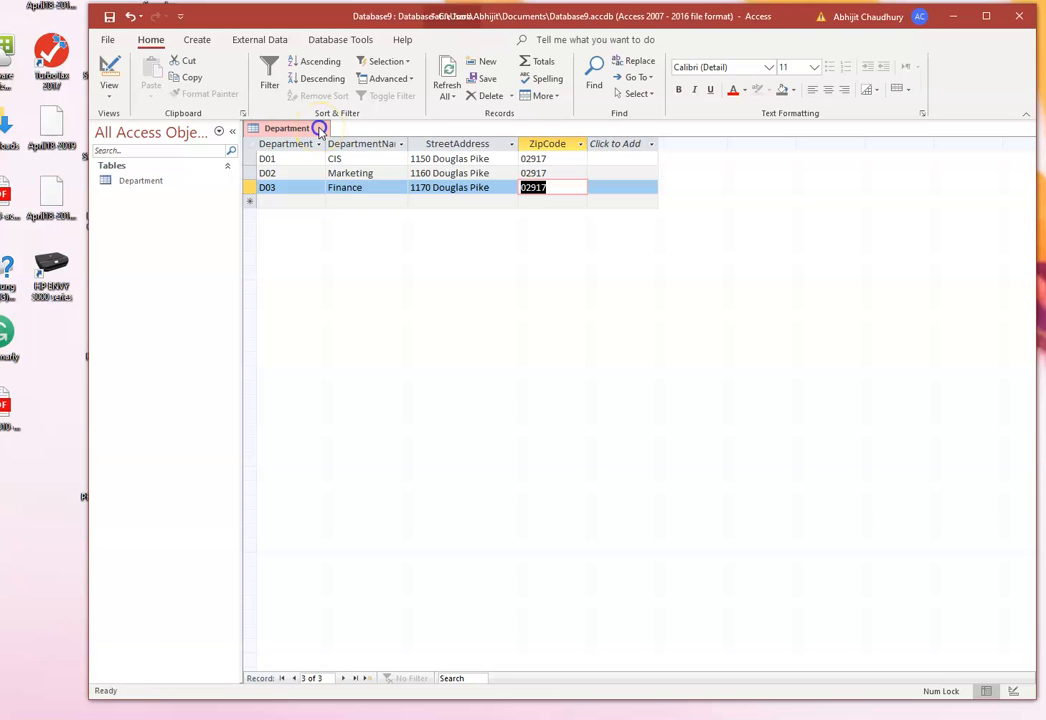
click(203, 44)
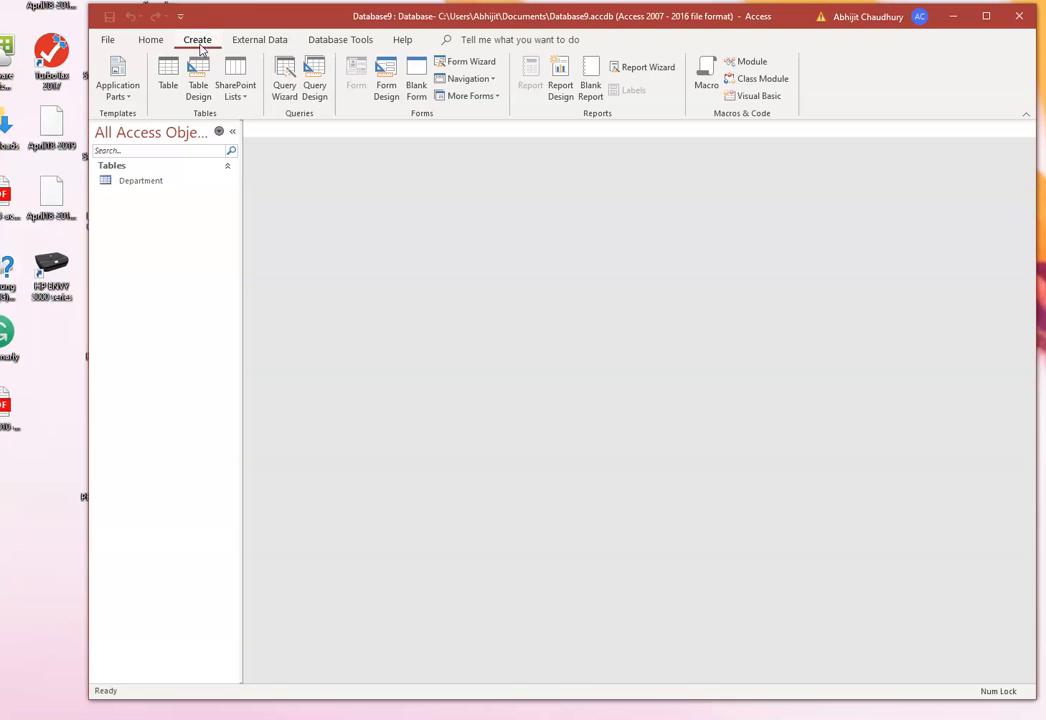
click(175, 75)
click(170, 75)
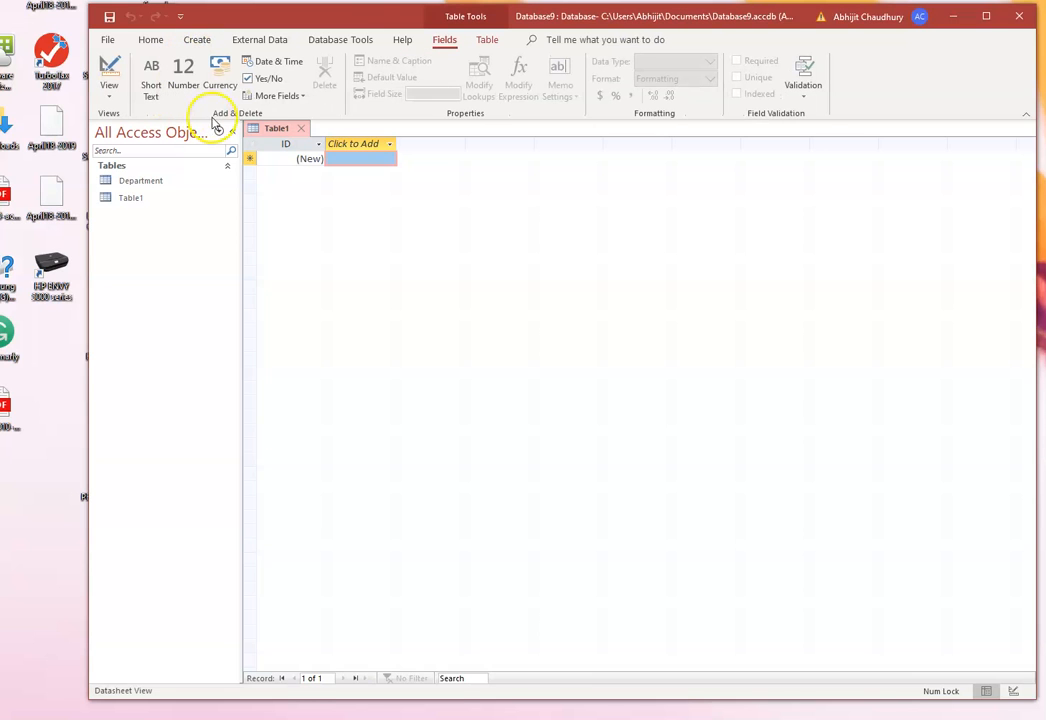
right_click(280, 129)
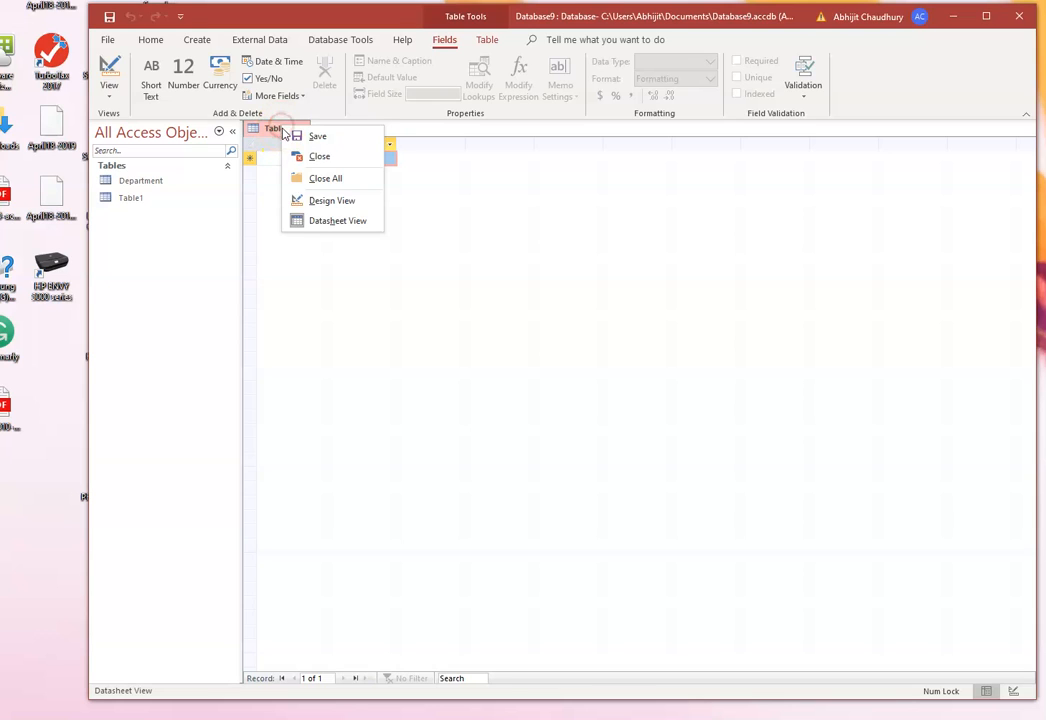
click(305, 136)
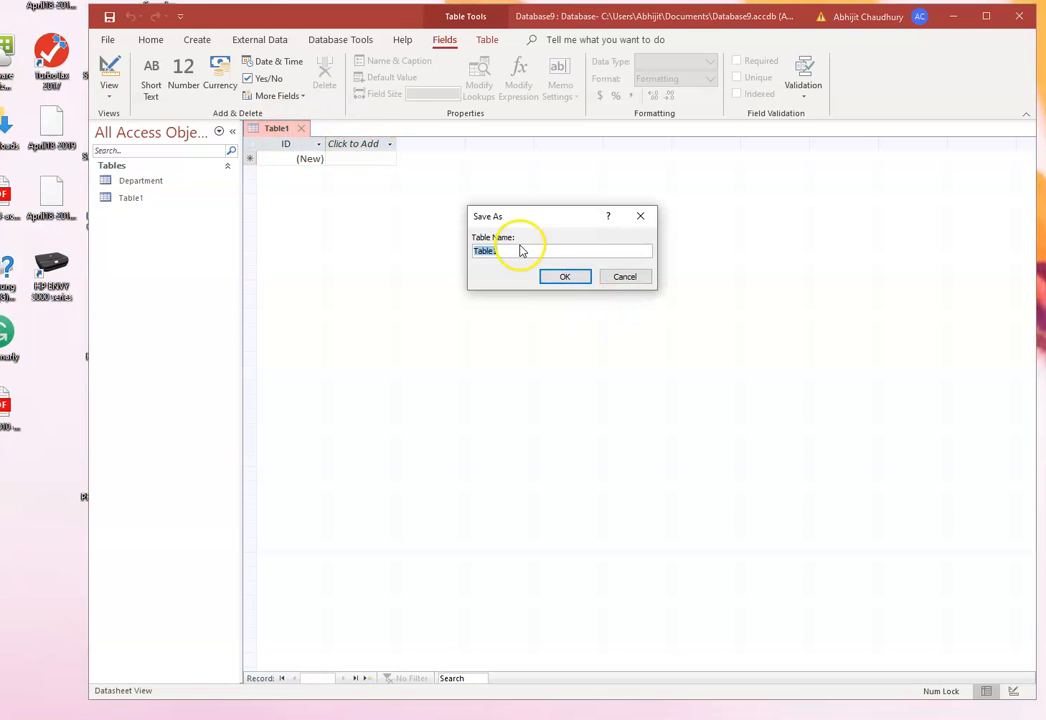
key(BackSpace)
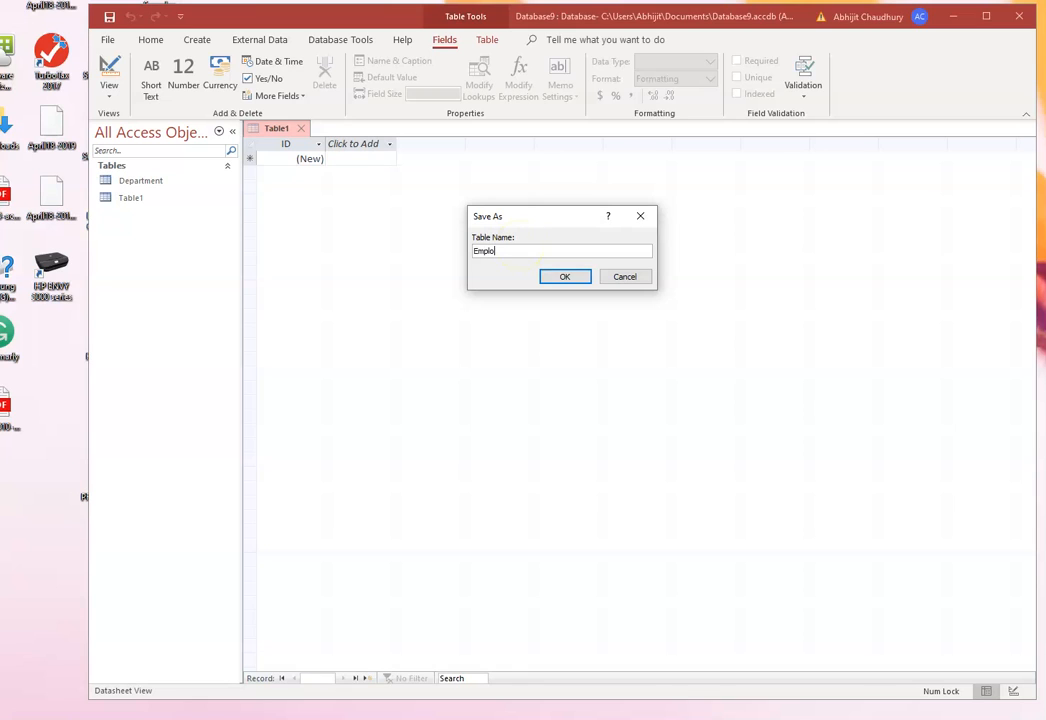
click(564, 277)
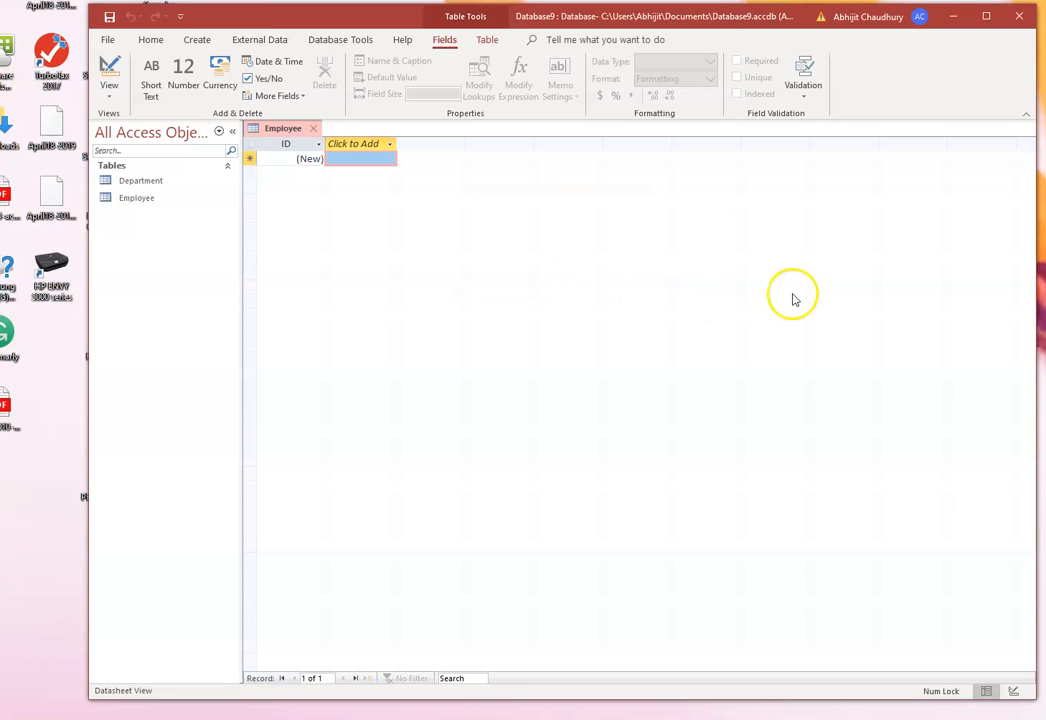
key(alt+Tab)
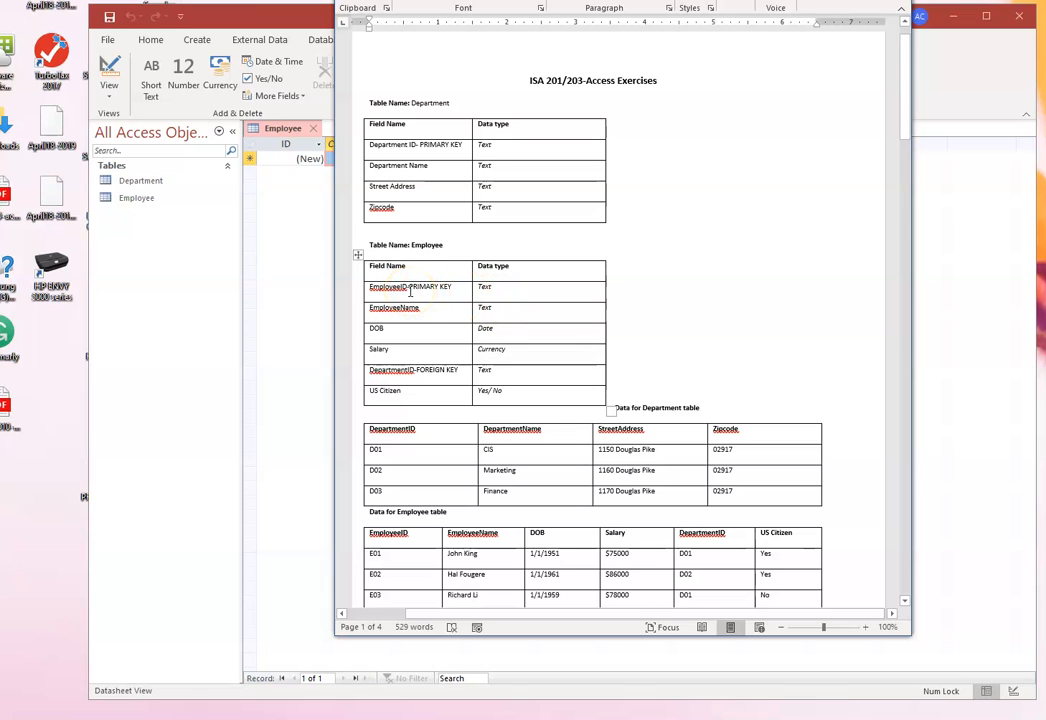
Review the Employee field specifications in the Word exercise document, then return to Access.
click(409, 341)
click(413, 369)
key(BackSpace)
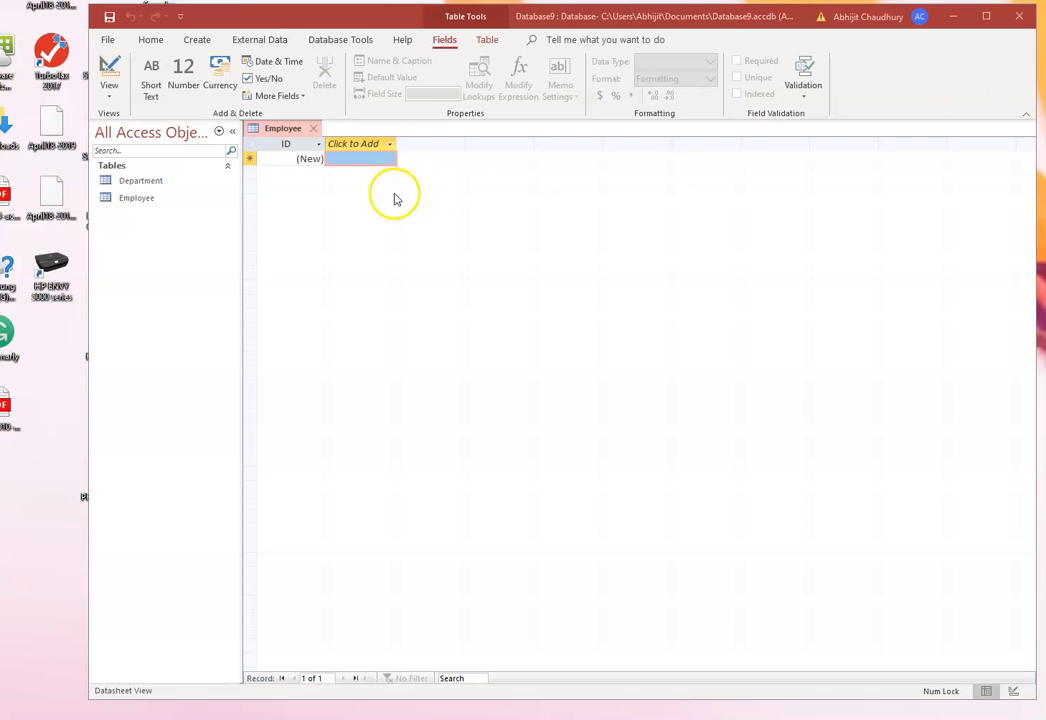
In Design view, make the ID field Short Text and rename it EmployeeID.
click(110, 100)
click(122, 161)
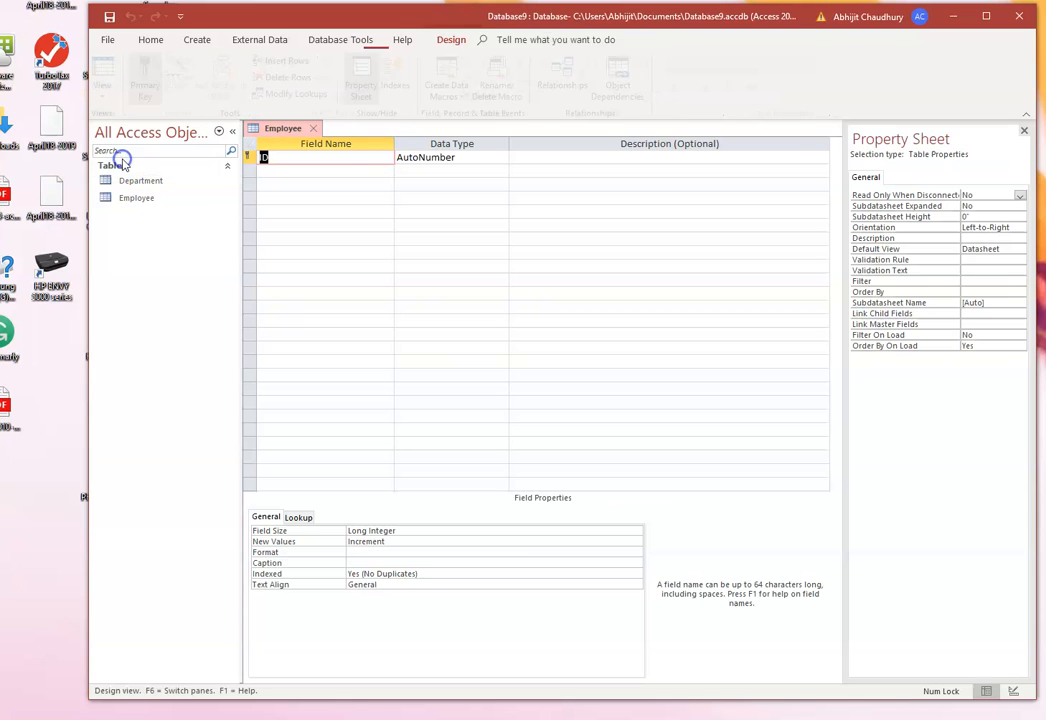
click(474, 158)
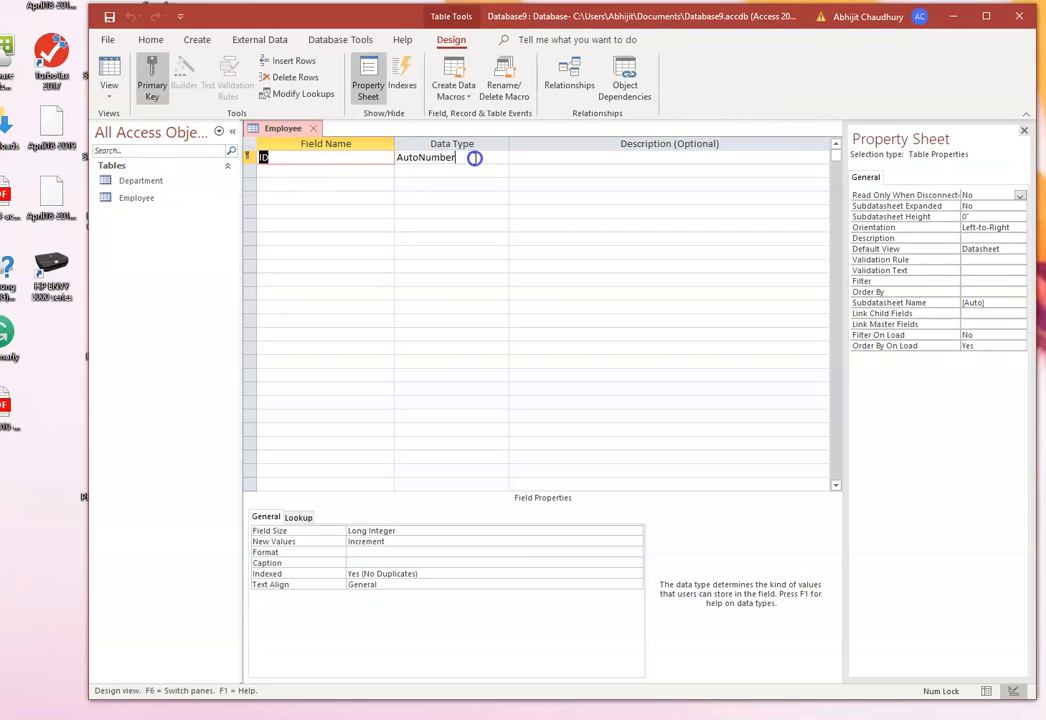
click(501, 158)
click(486, 173)
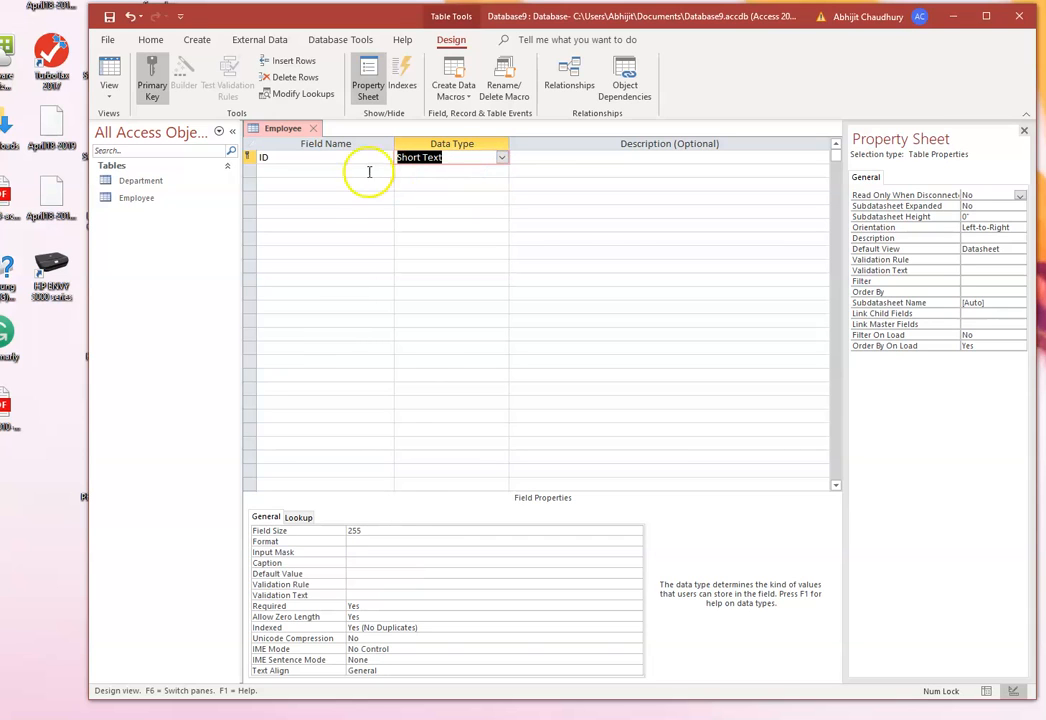
click(262, 157)
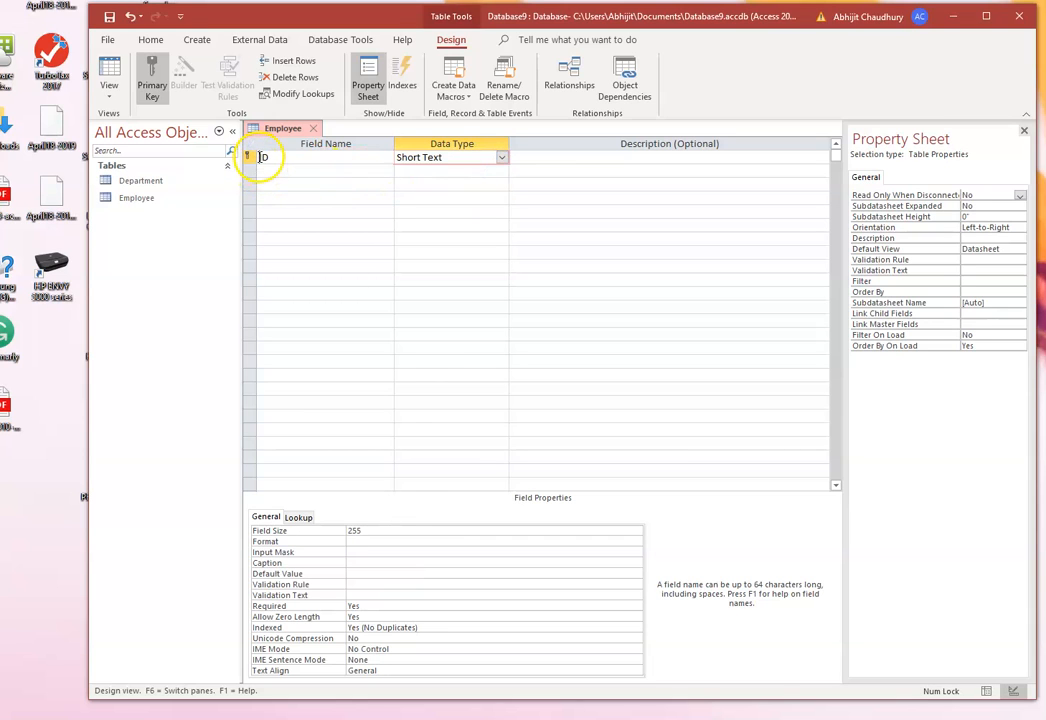
text(E)
text(mployee)
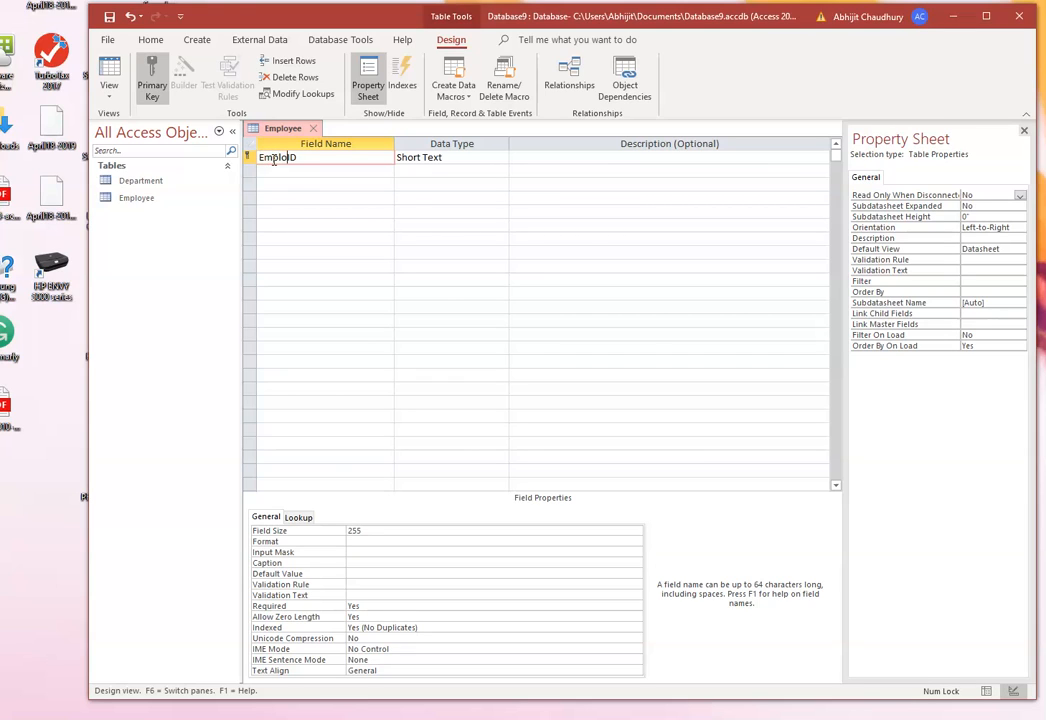
text(ee)
Add an EmployeeName Short Text field and start a DOB field in row 3.
click(280, 175)
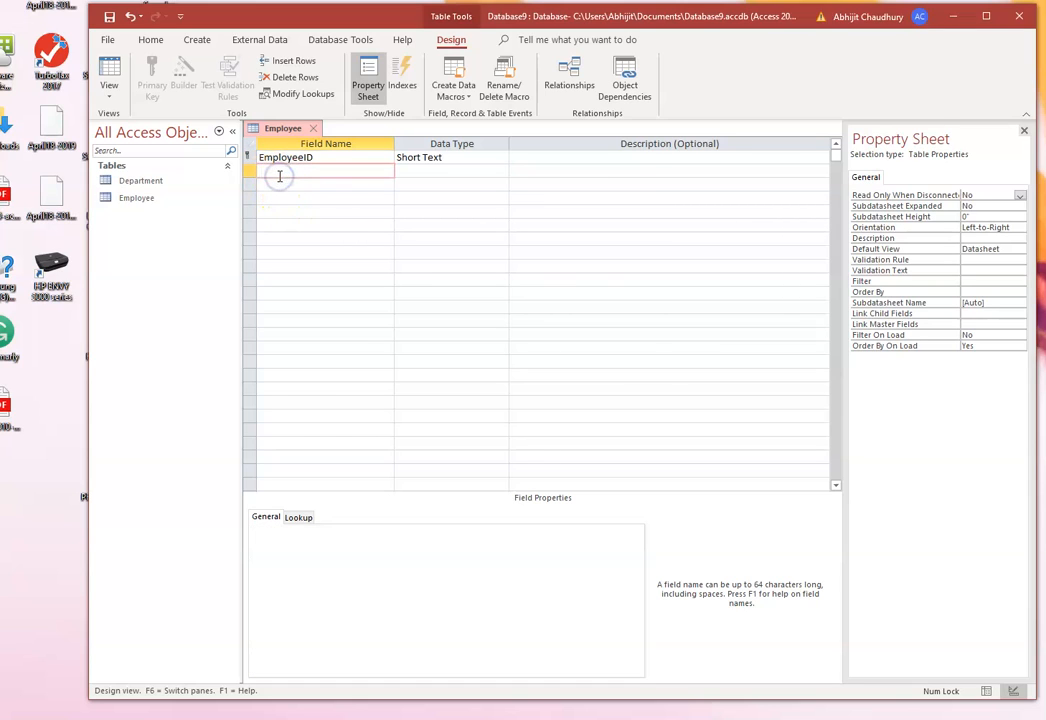
text(EmployeeName)
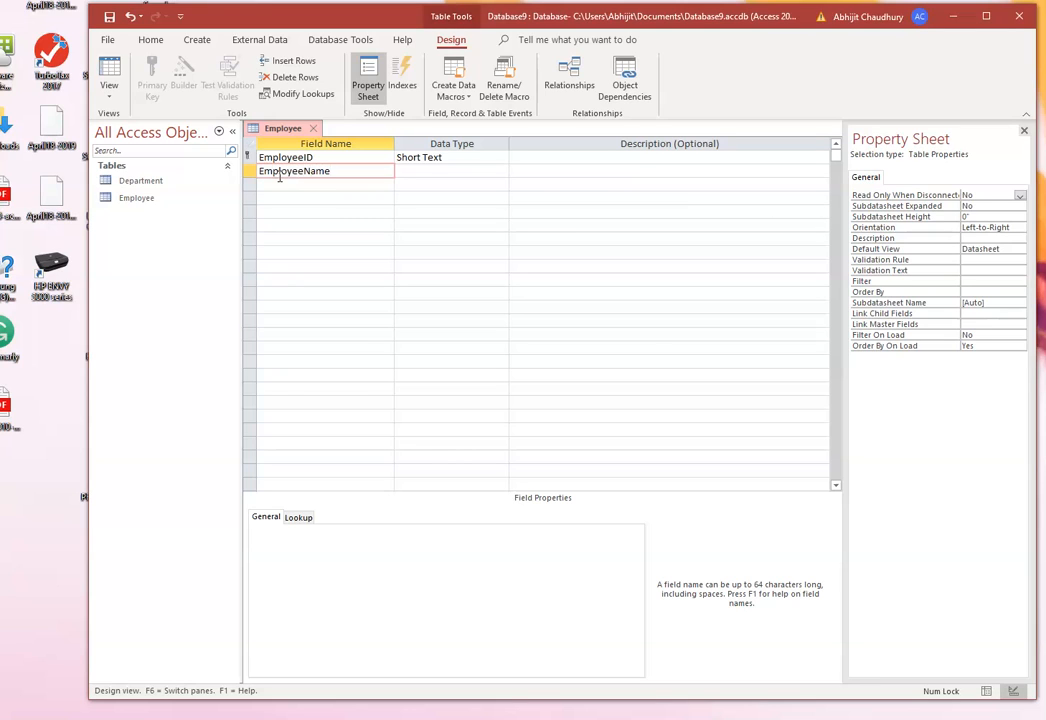
click(410, 171)
click(277, 186)
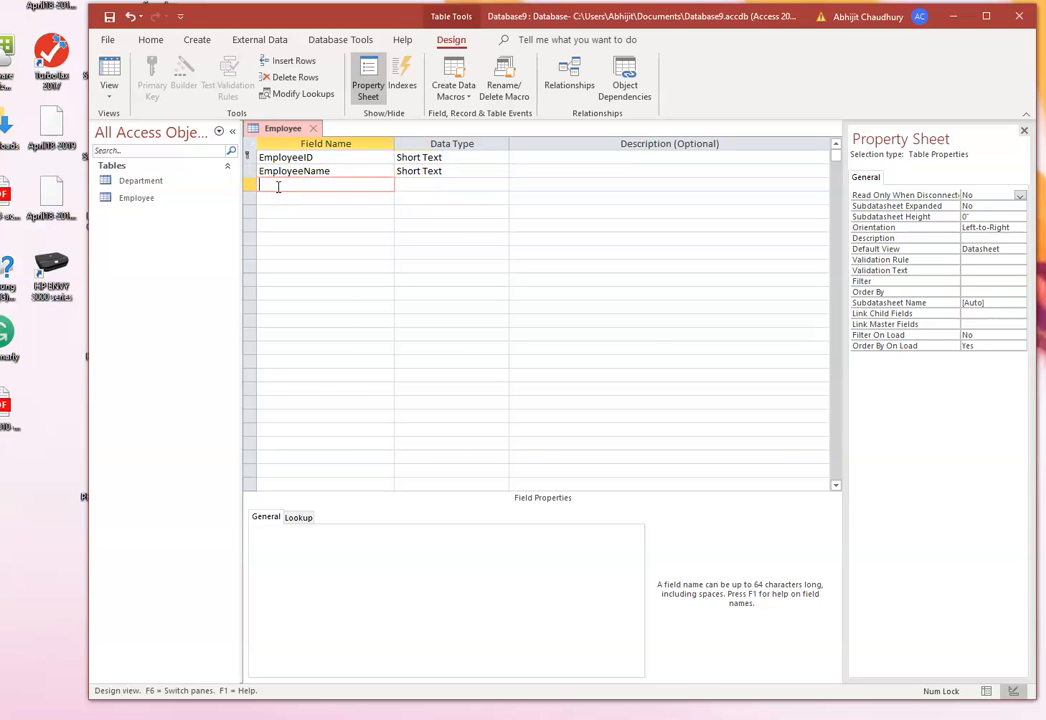
text(DOB)
Make DOB a Date/Time field and add Salary as a Currency field.
click(428, 184)
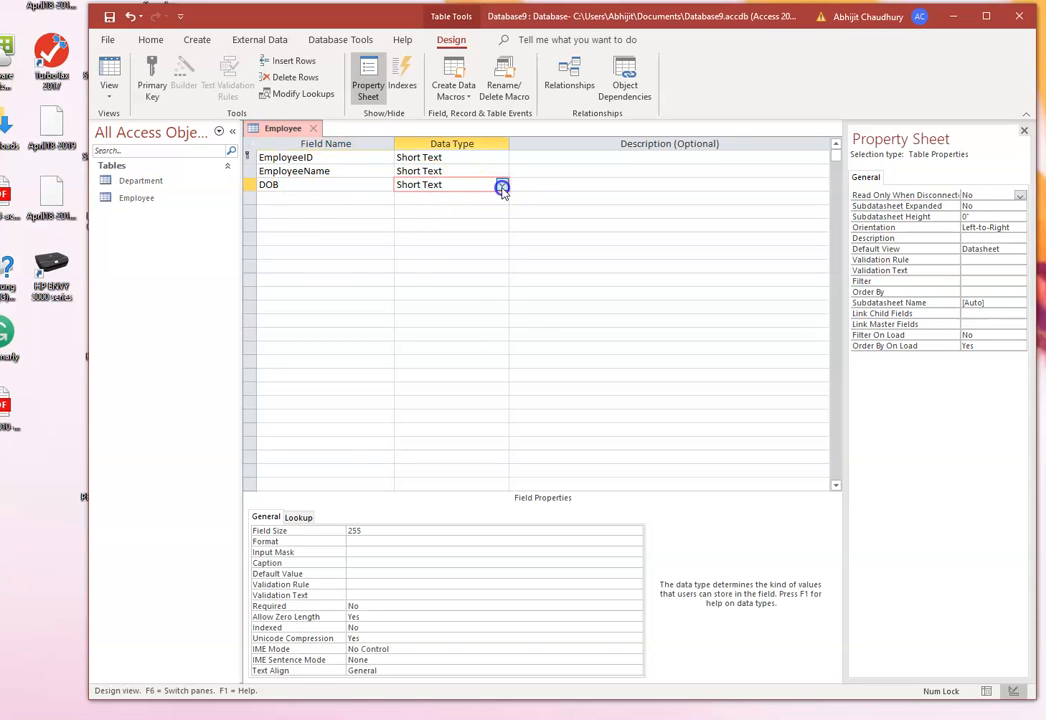
click(502, 187)
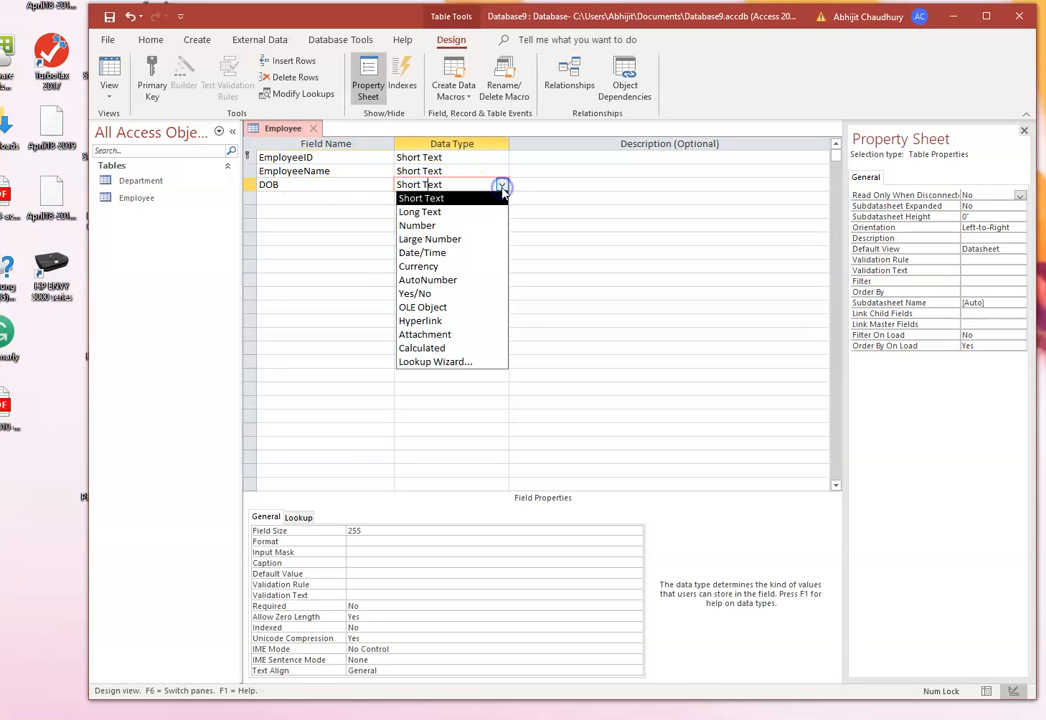
click(484, 253)
click(280, 196)
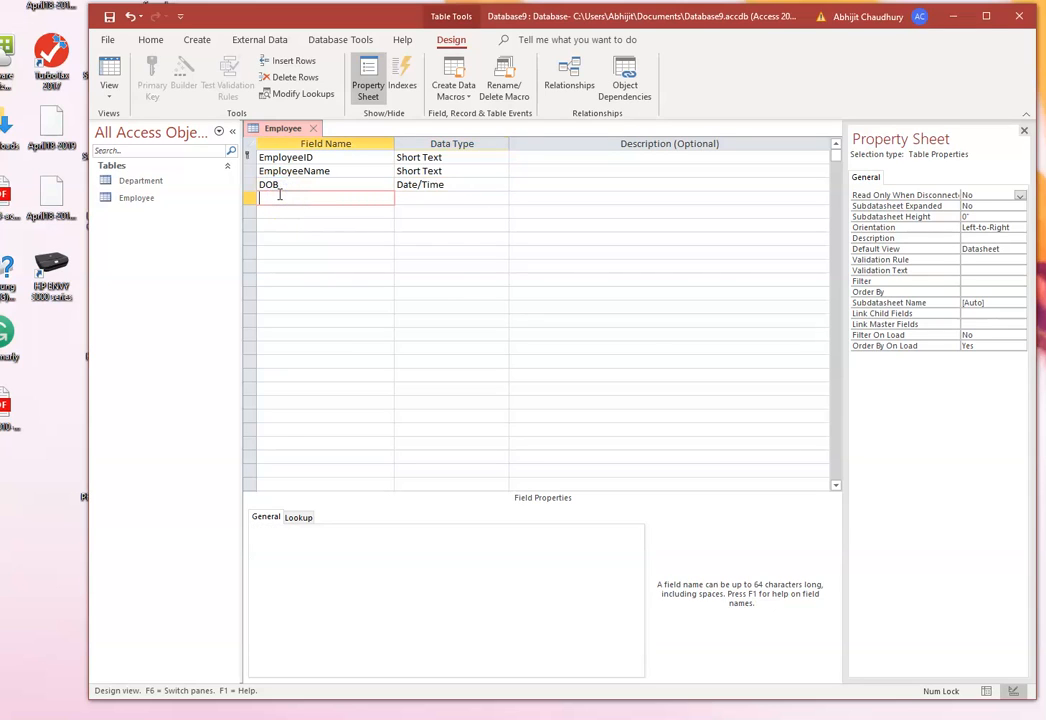
text(Salary)
click(423, 199)
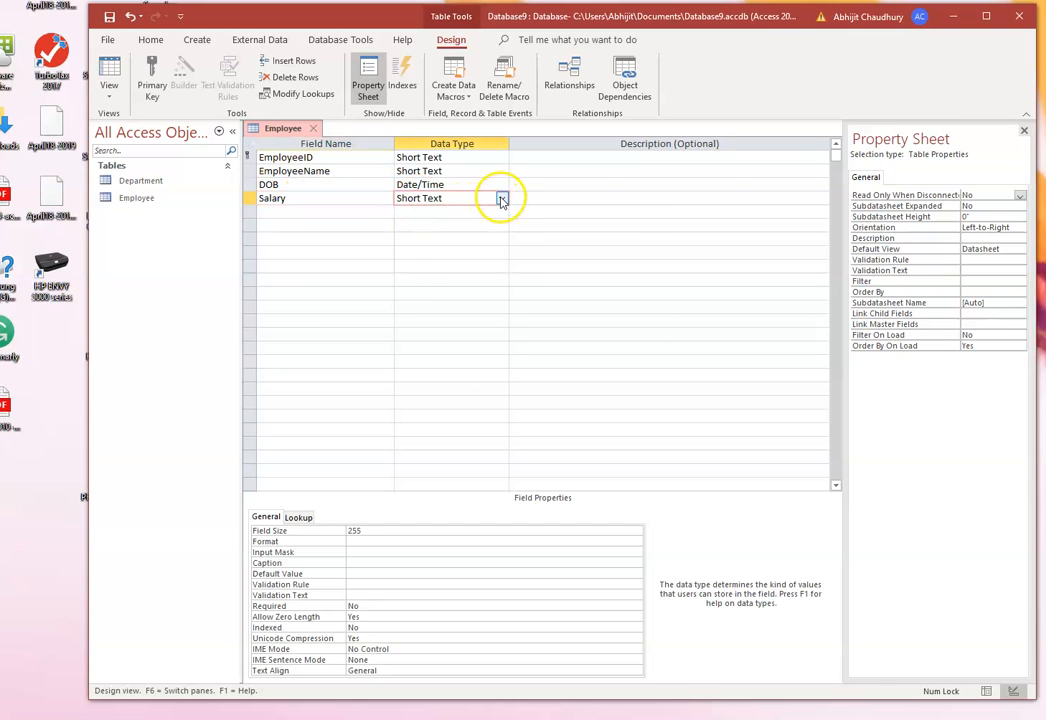
click(502, 199)
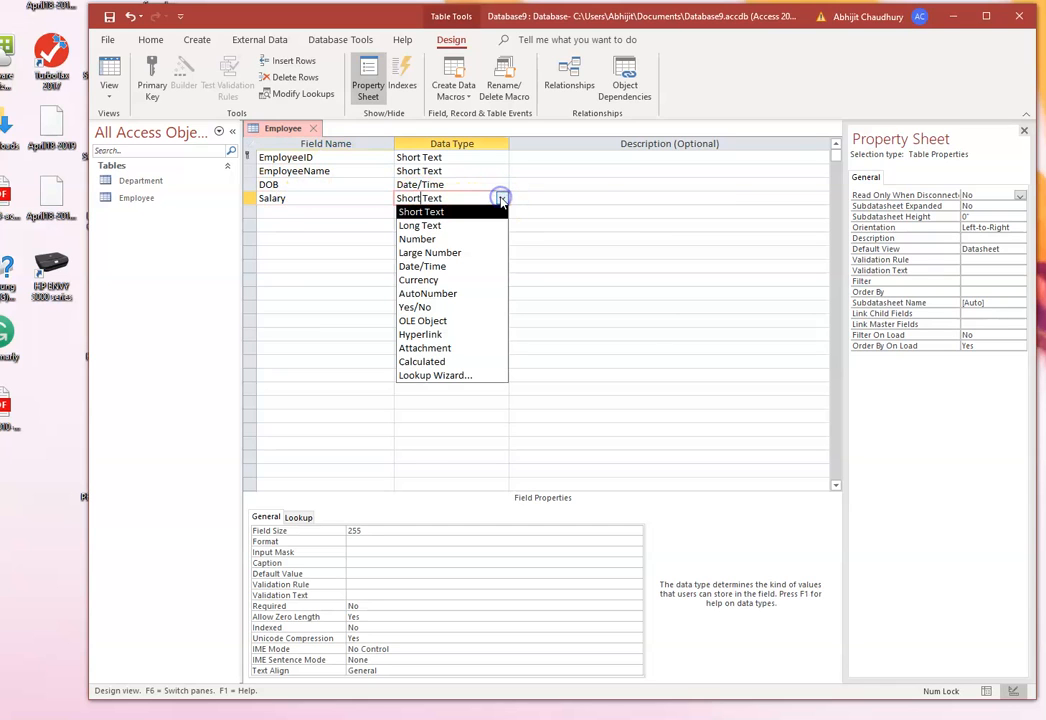
click(477, 280)
Add DepartmentID as Short Text and US Citizen as Yes/No, then save the table.
click(290, 214)
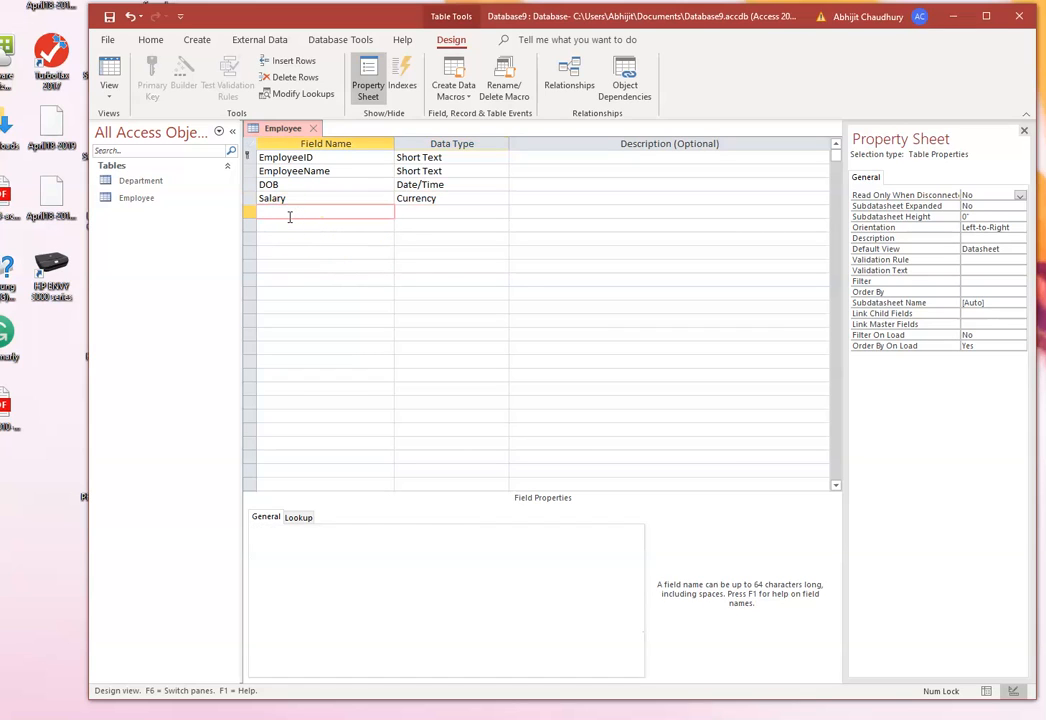
text(DepartmentID)
click(418, 212)
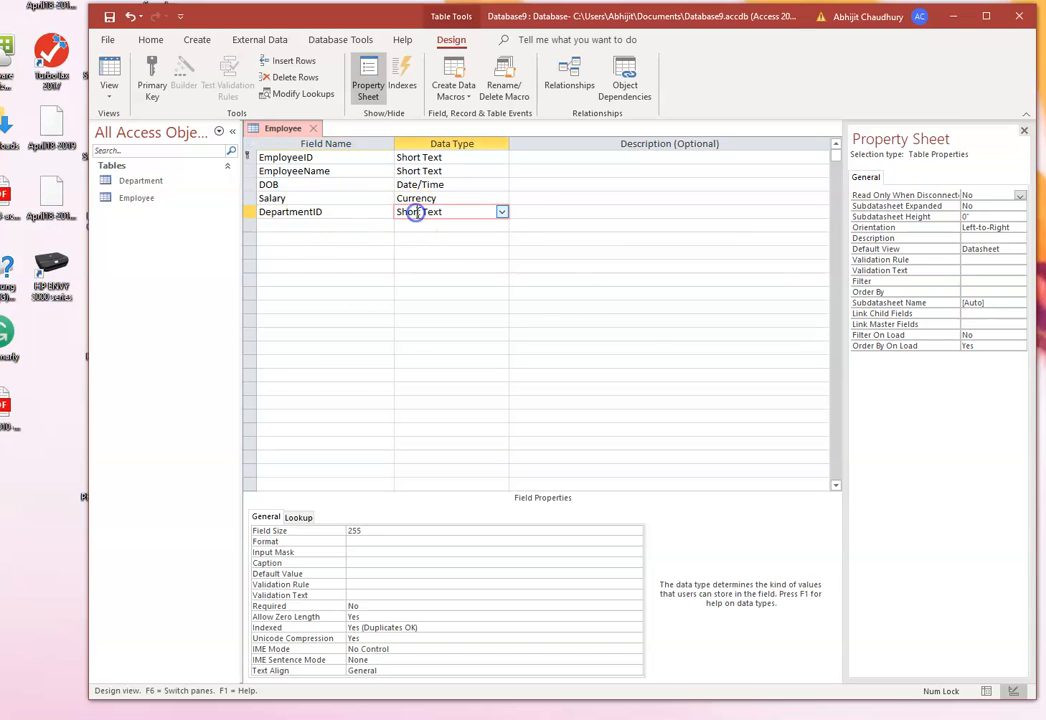
click(284, 224)
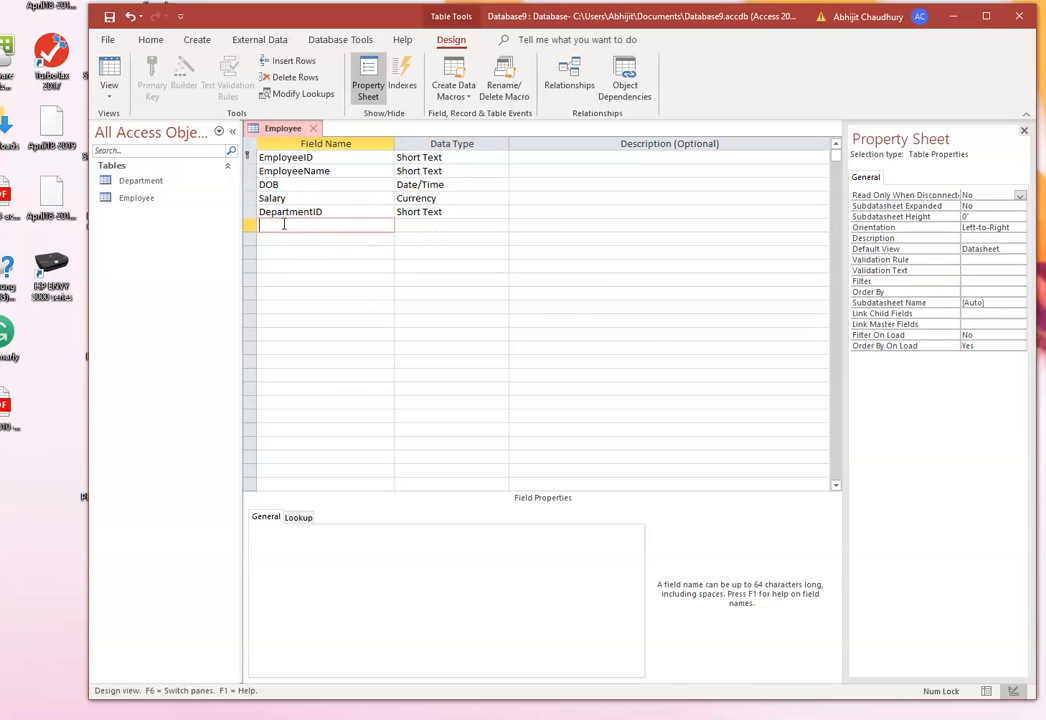
text(US Citizen)
click(438, 225)
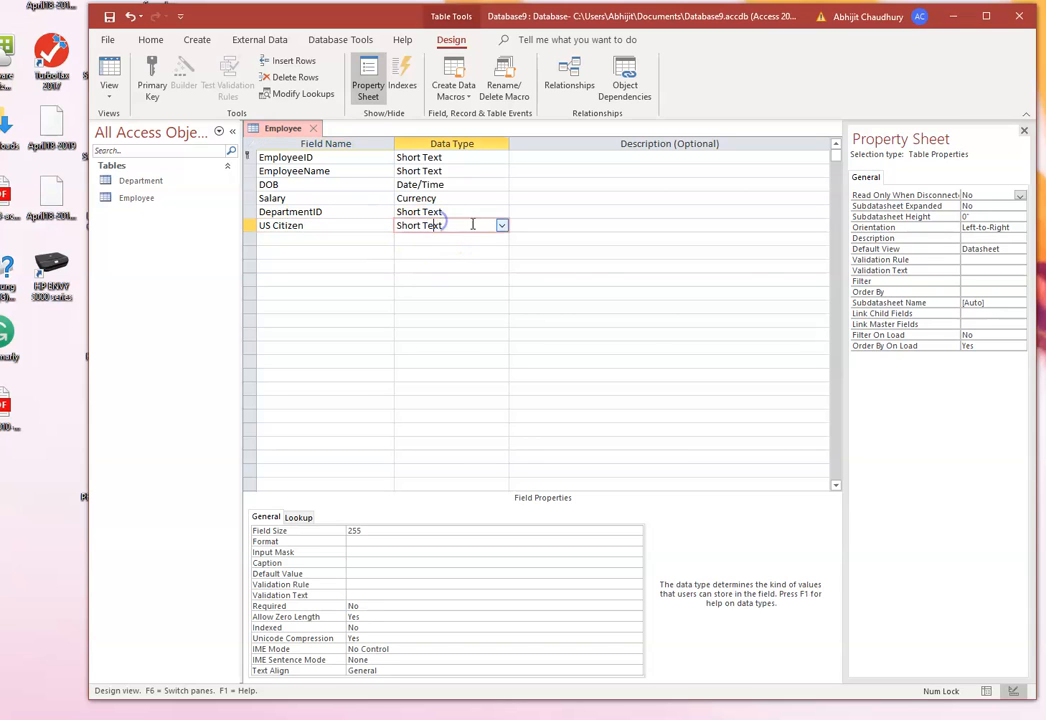
click(502, 225)
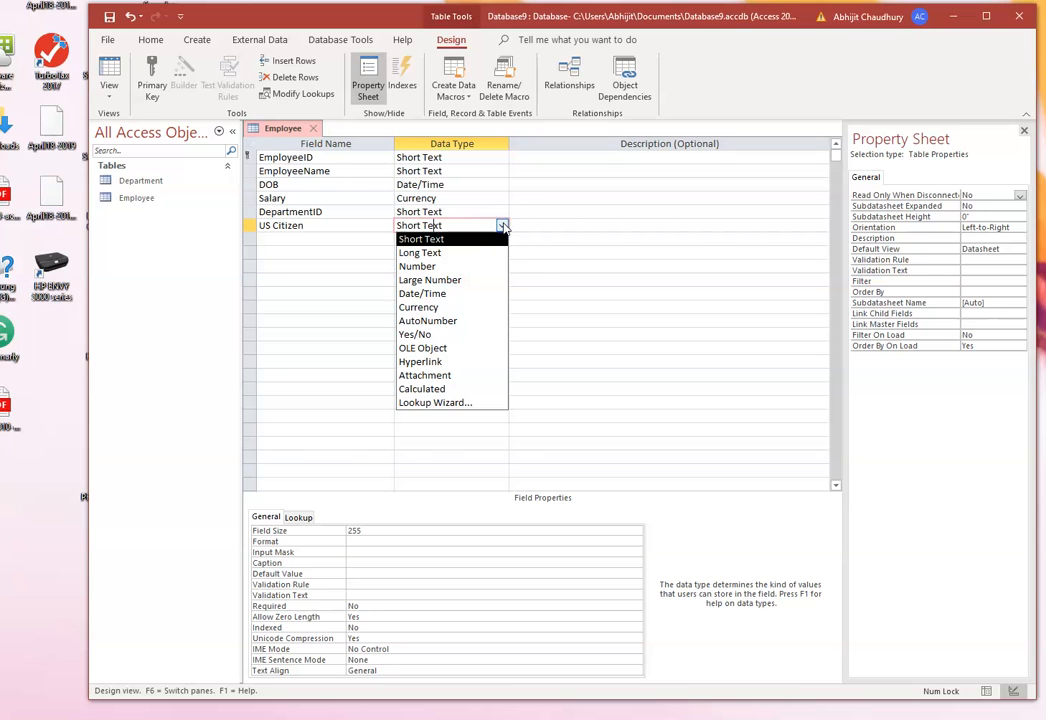
click(462, 335)
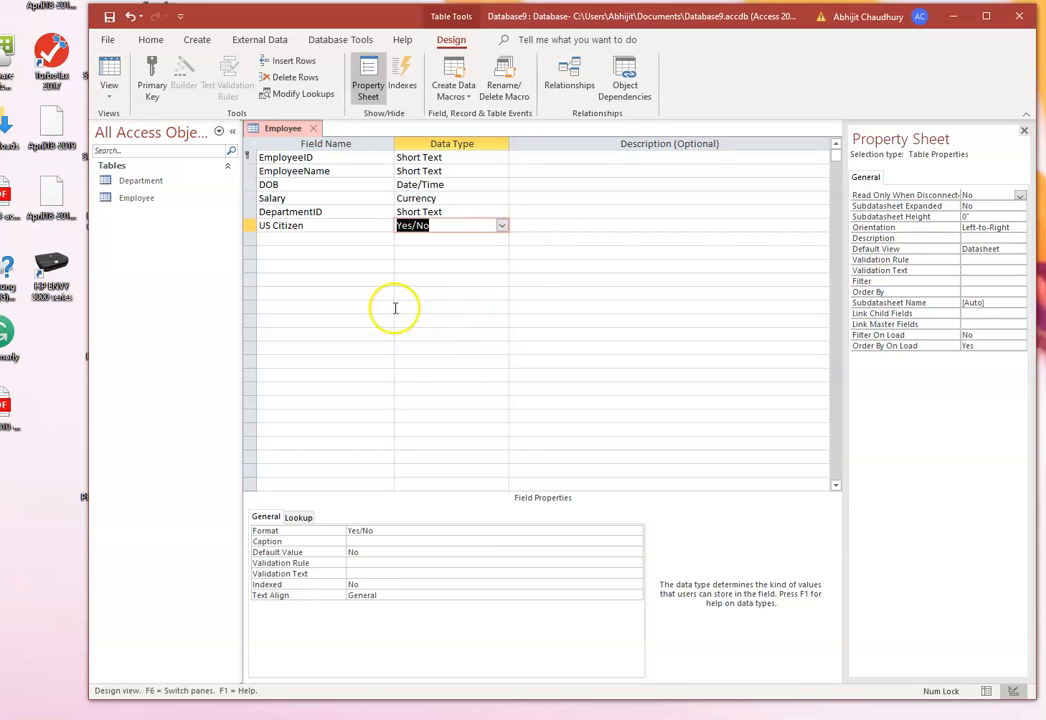
click(110, 18)
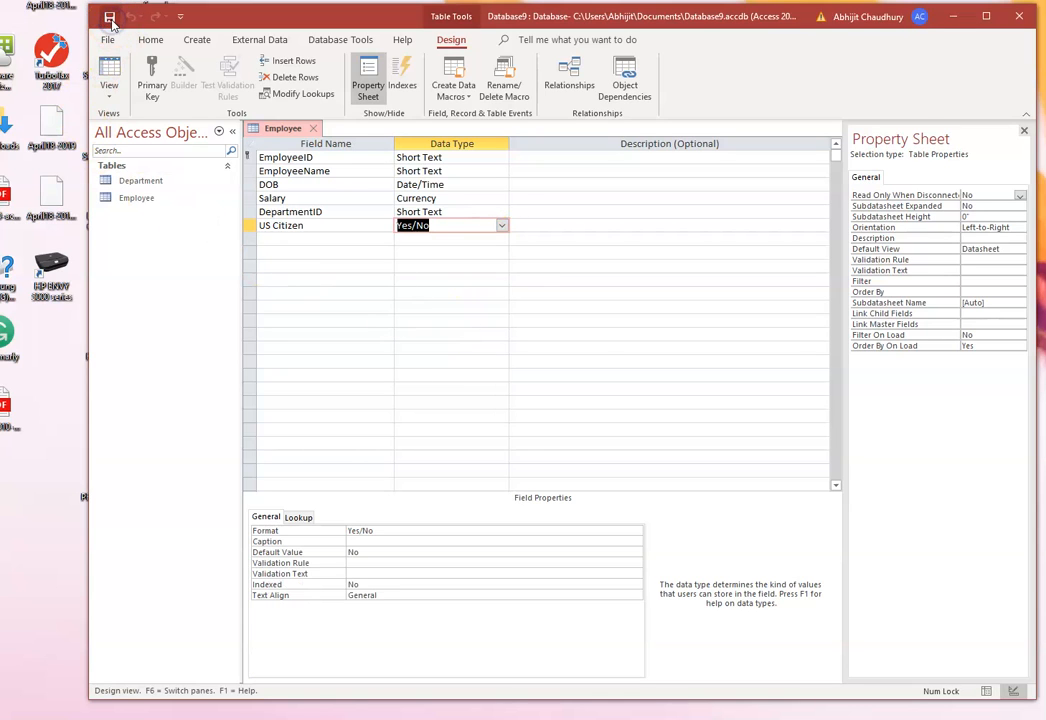
Switch the Employee table to Datasheet view and widen the EmployeeName column.
click(109, 100)
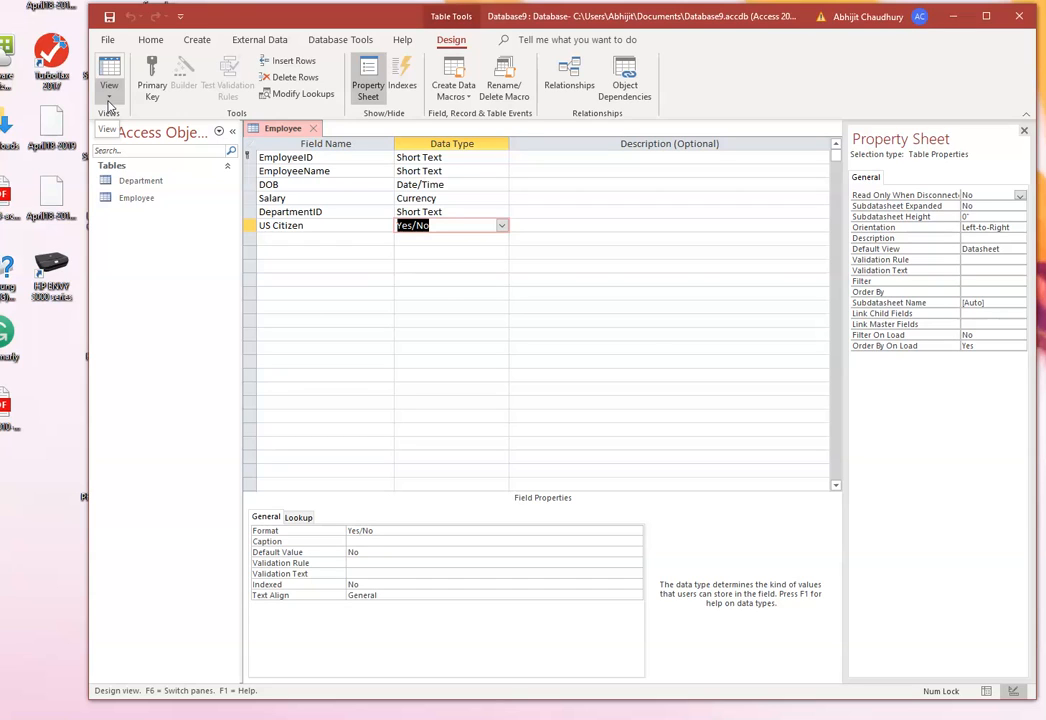
click(109, 103)
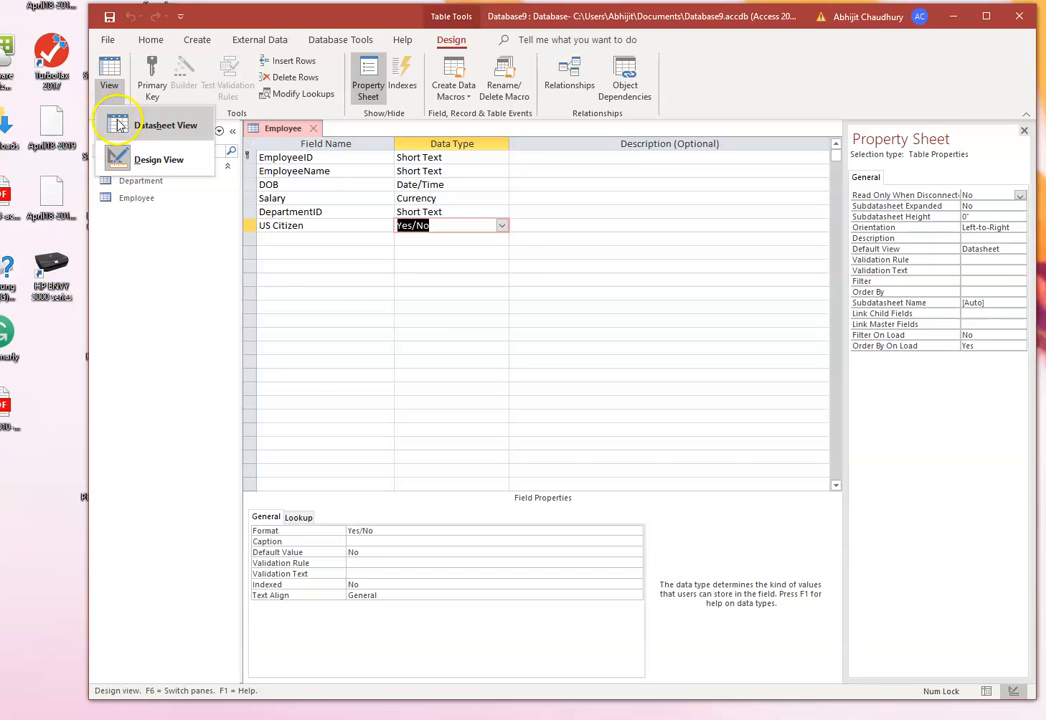
click(118, 124)
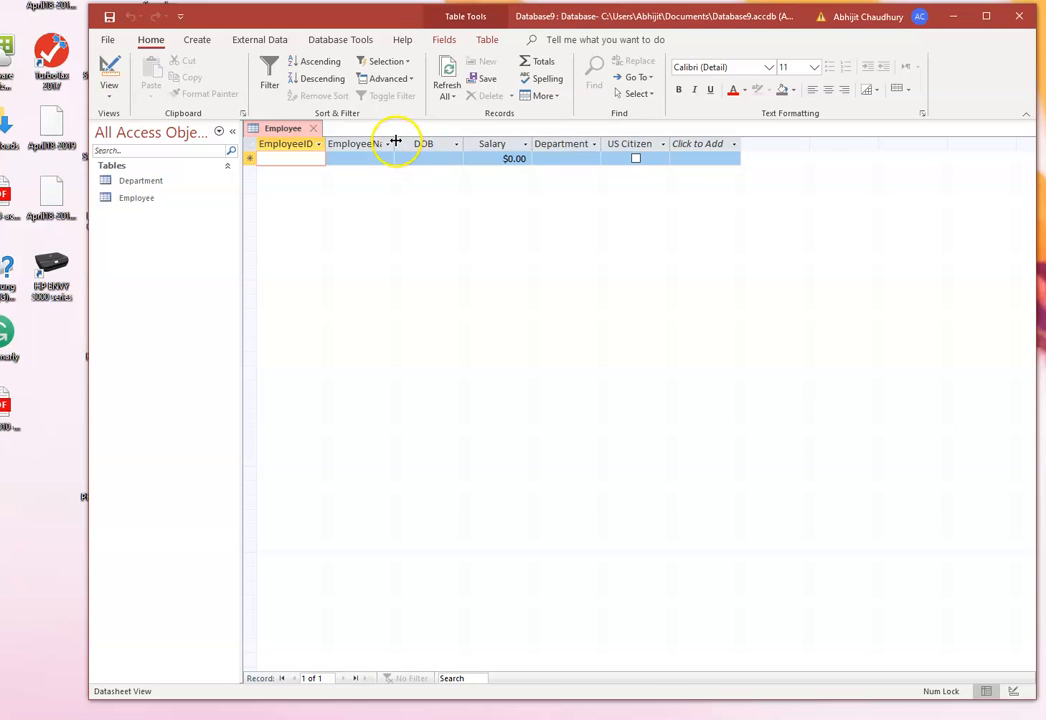
drag(396, 143, 442, 143)
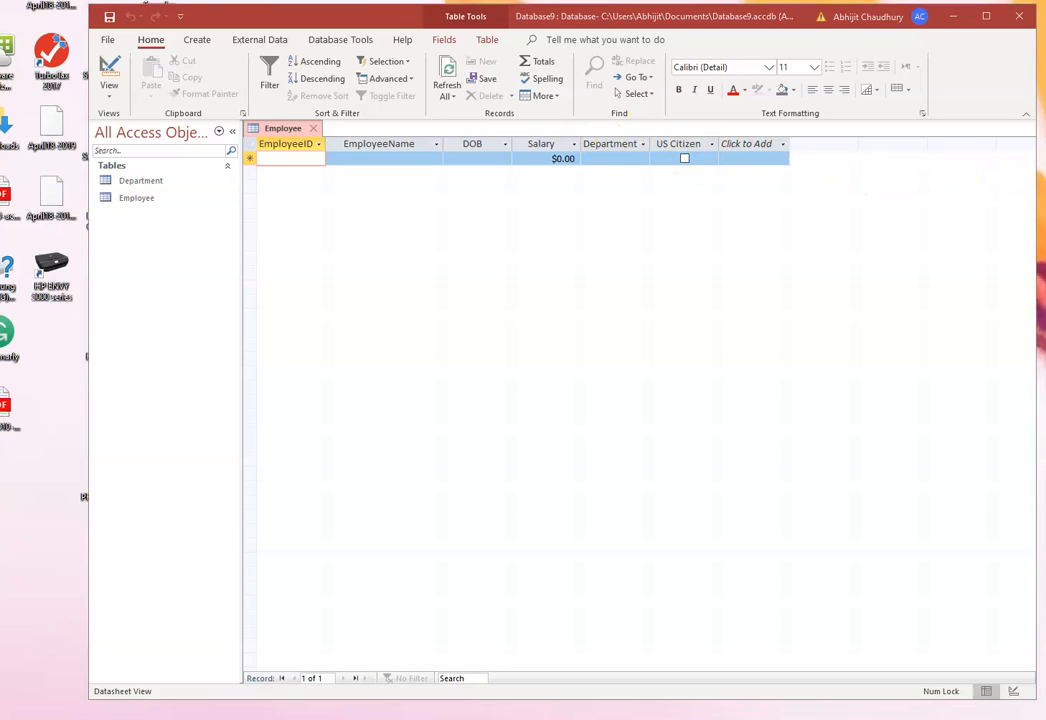
Glance at the Employee table specifications in the Word document.
key(alt+Tab)
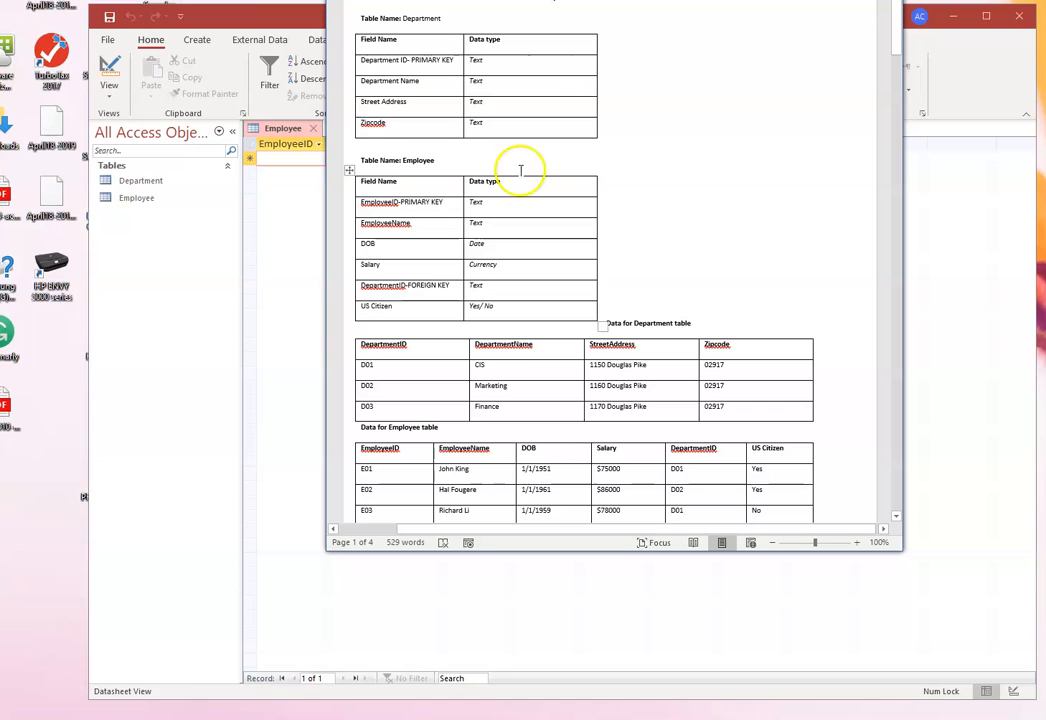
click(896, 517)
click(896, 517)
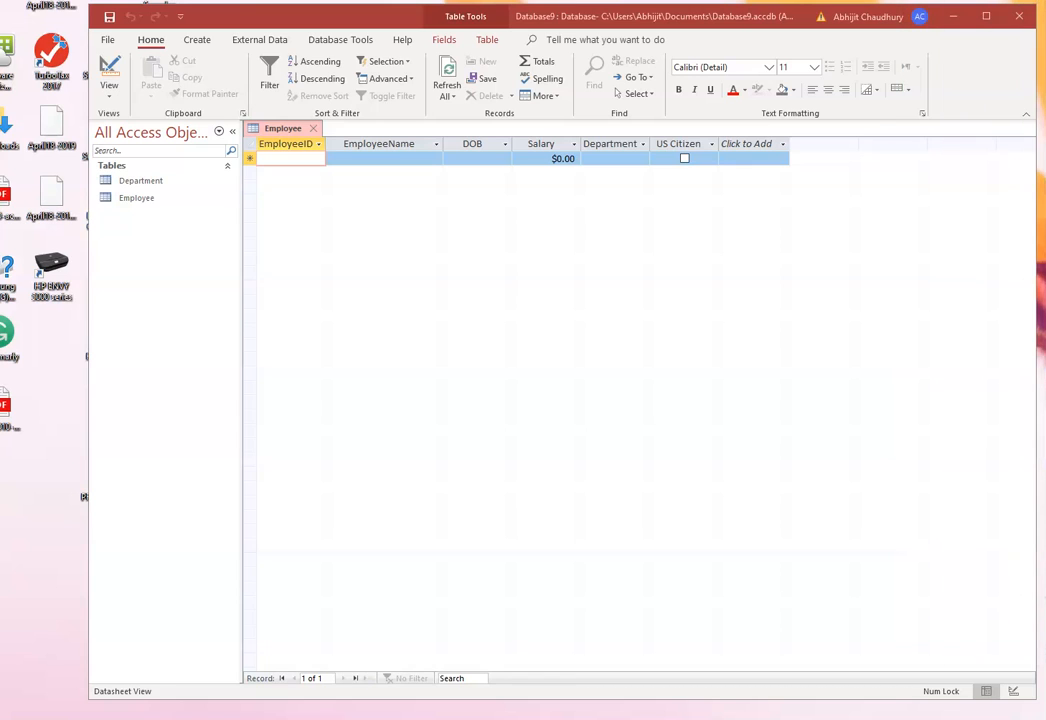
Enter E01, the employee's name and birth date 1/1/1951 in the first row.
click(278, 162)
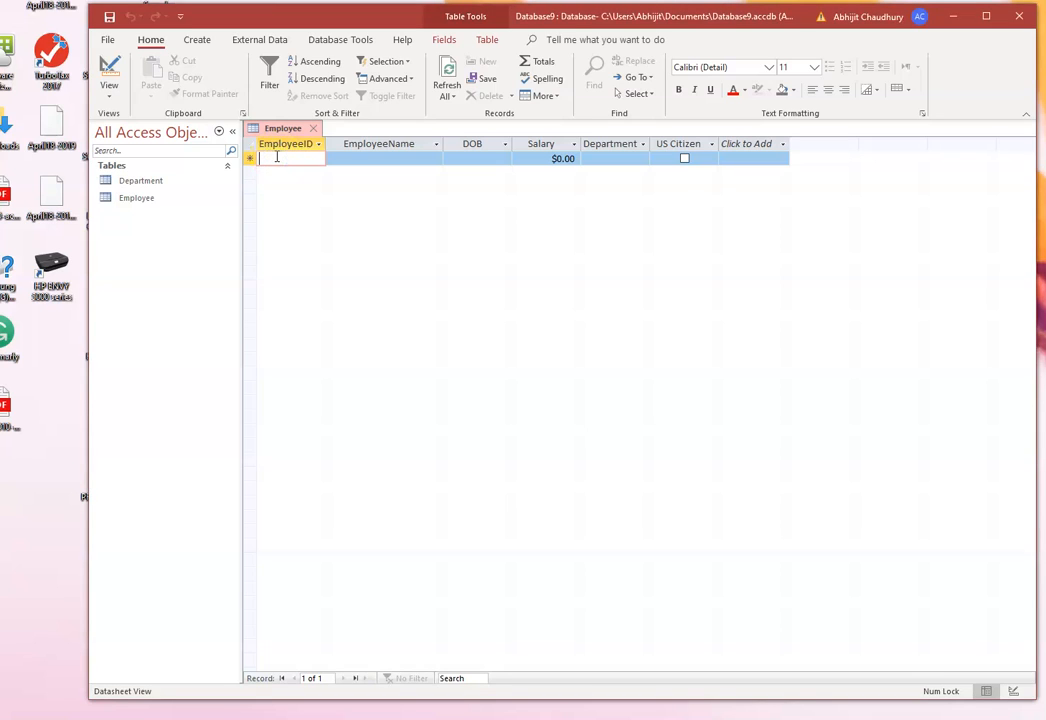
text(E01)
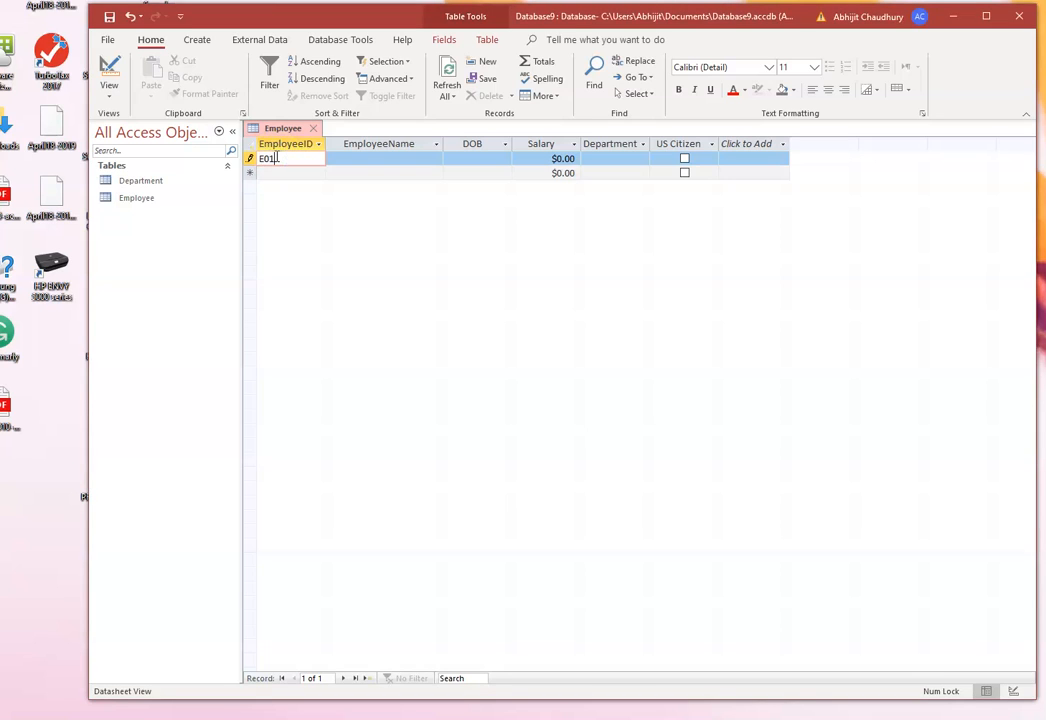
click(273, 159)
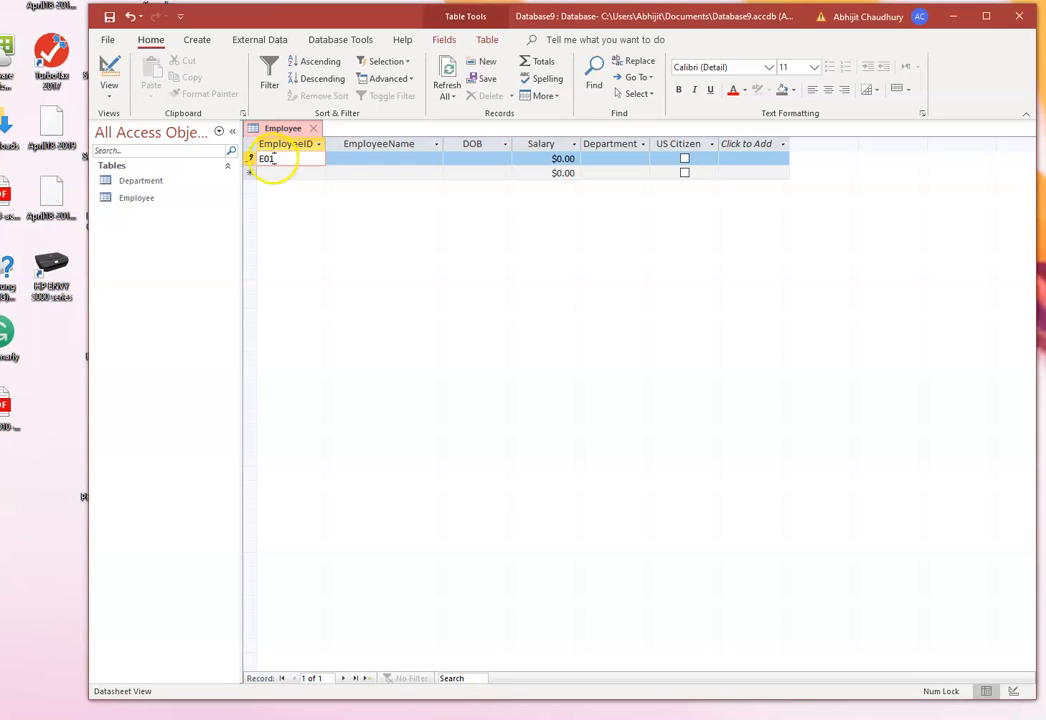
click(336, 162)
text(Jo)
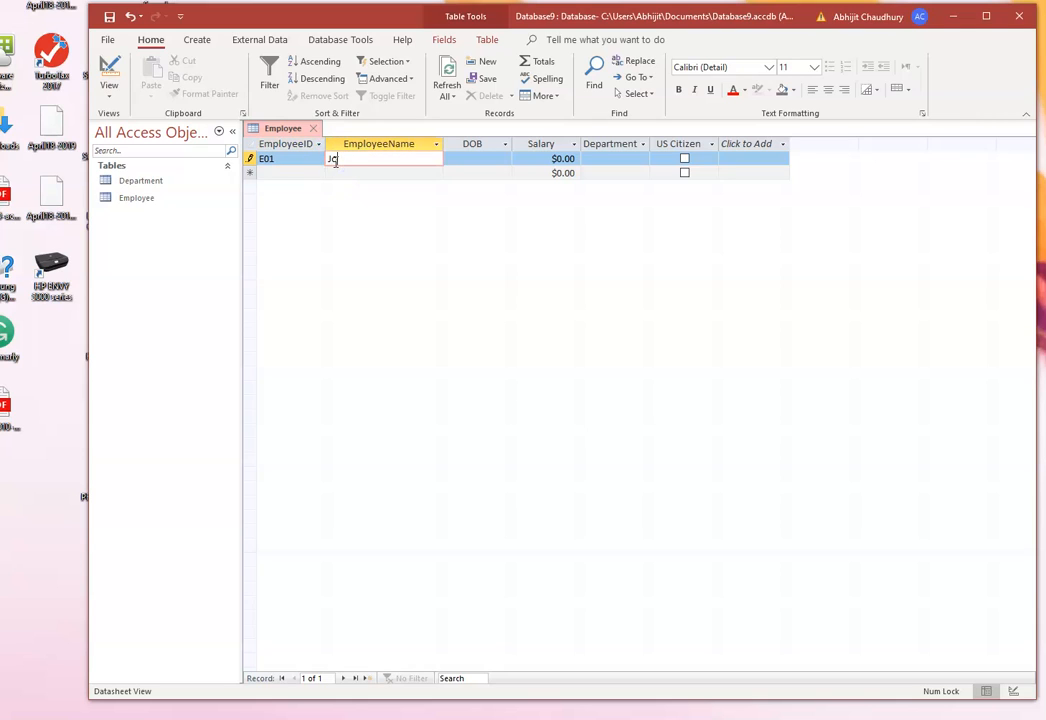
text(hn King)
click(458, 157)
text(1)
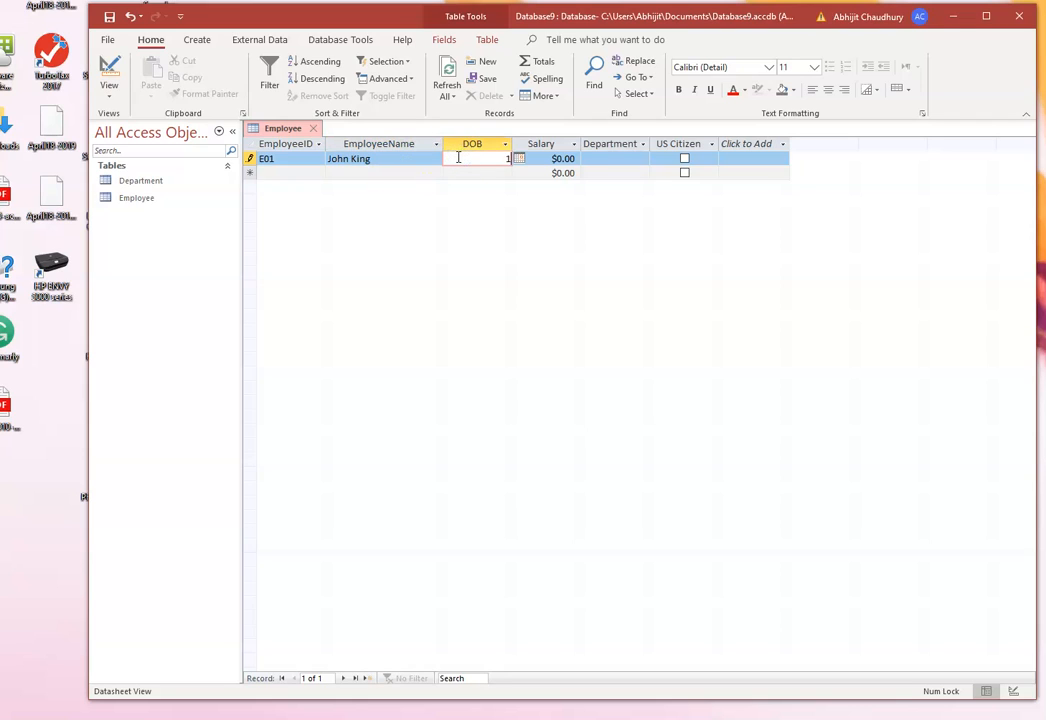
text(/1/1951)
Complete E01 with salary $75,000.00, department D01 and US Citizen ticked.
click(560, 158)
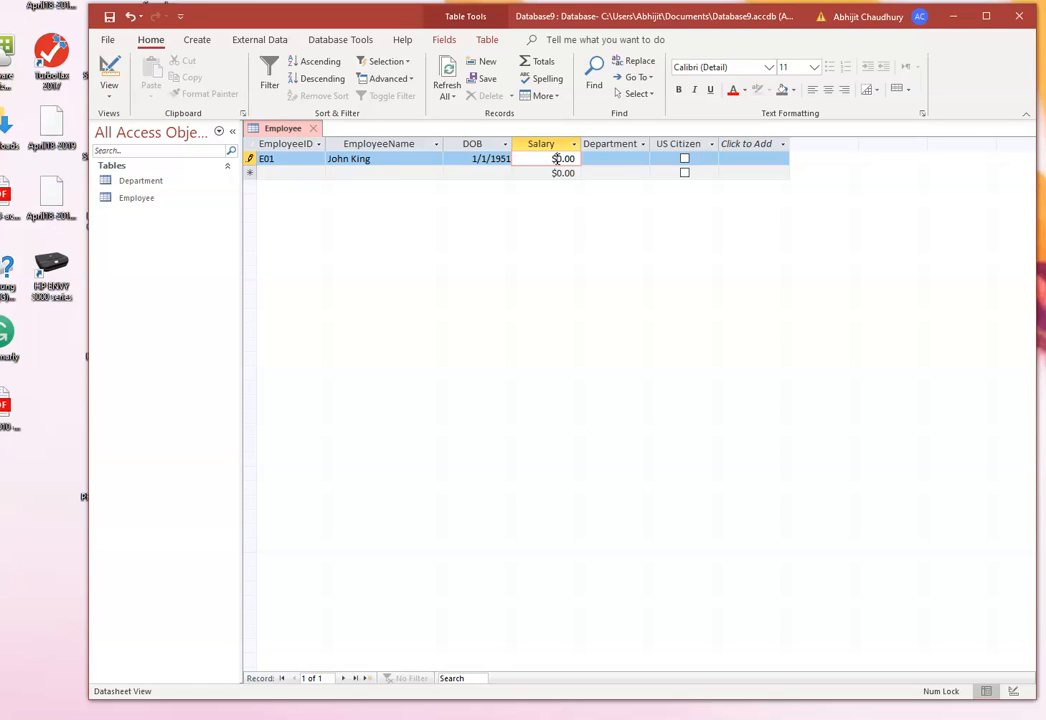
text(7500)
click(607, 158)
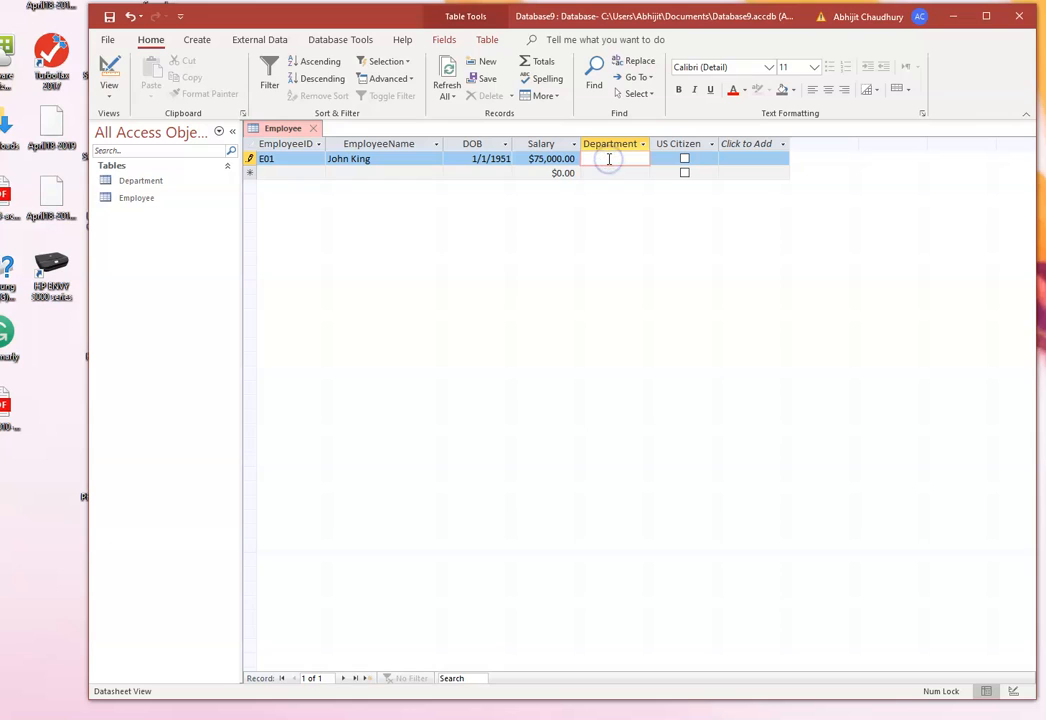
text(D01)
click(606, 156)
click(683, 160)
click(683, 160)
click(269, 172)
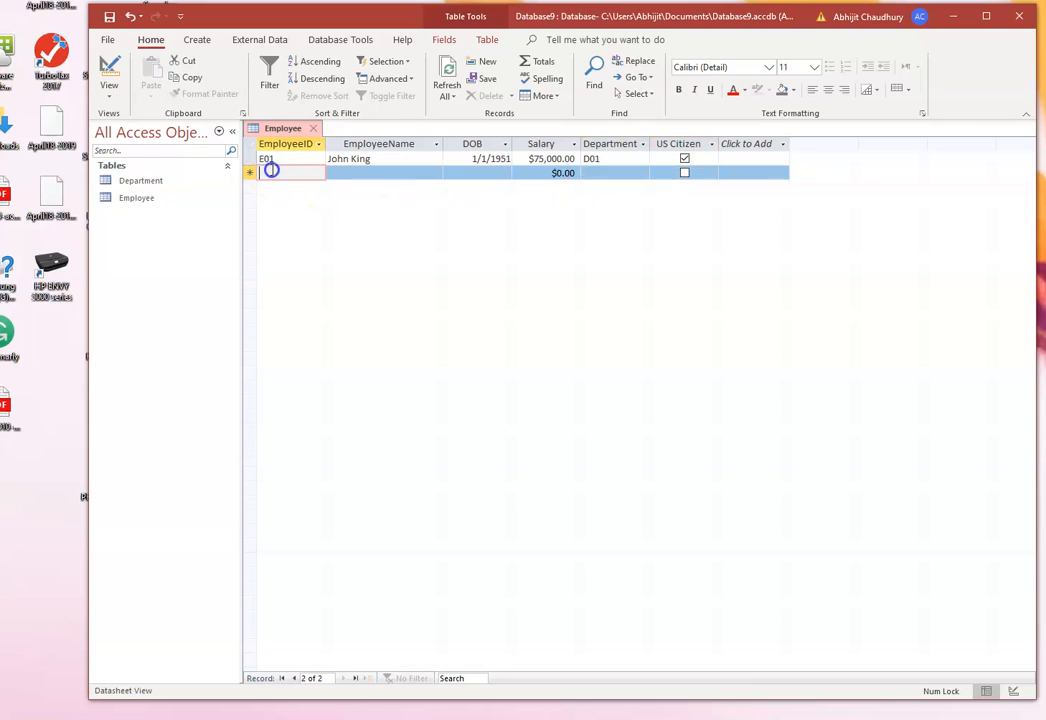
Fill the second row with E02, the employee's name, 1/1/1961, $86,000.00, D02, US Citizen ticked.
text(E02)
click(335, 174)
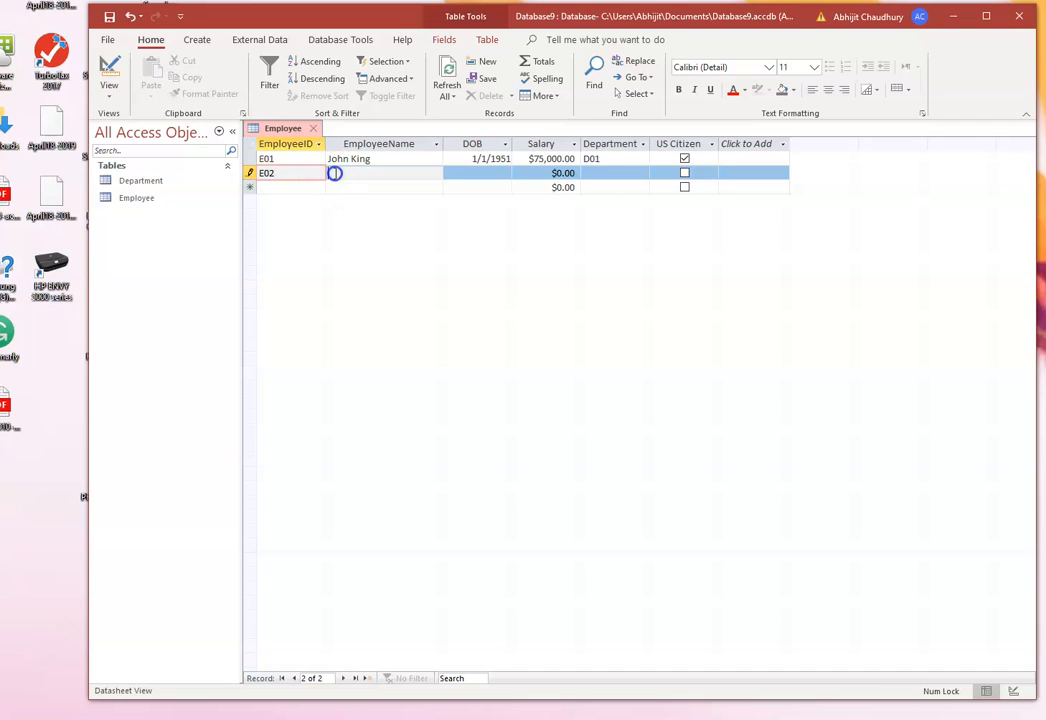
text(Hal Fougere)
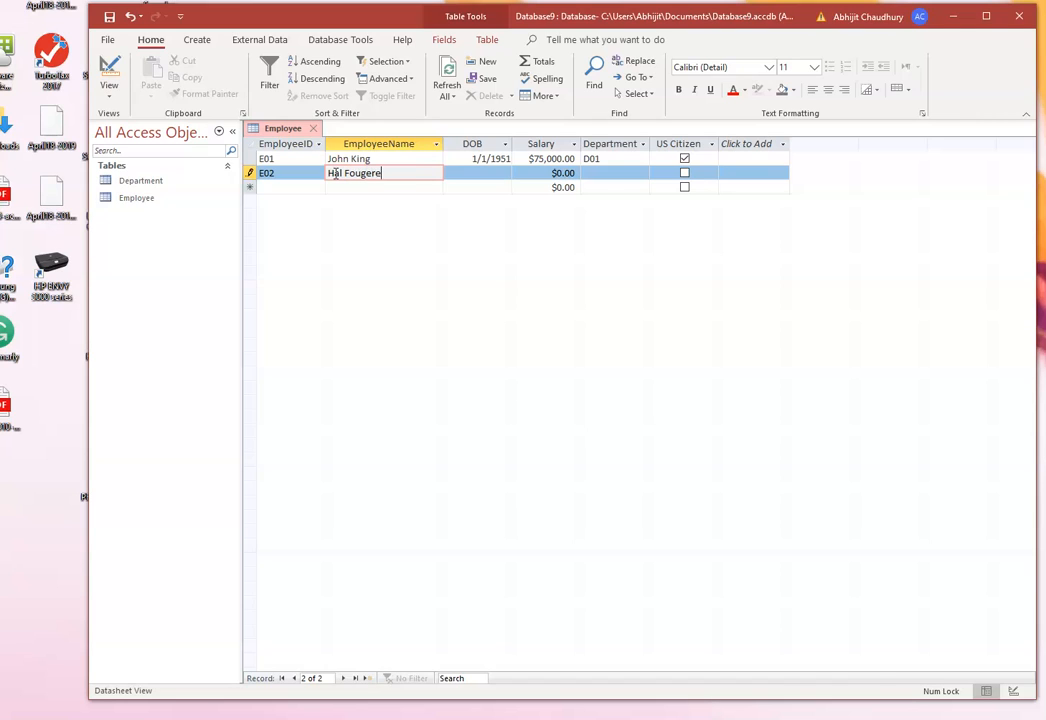
click(466, 174)
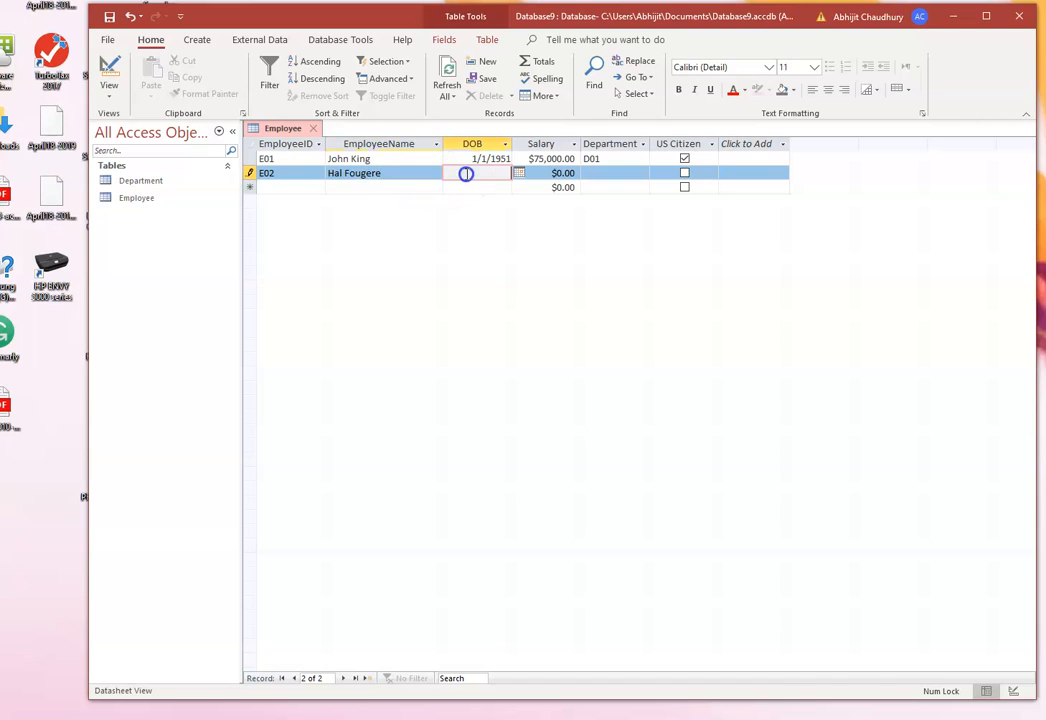
text(1/1/1961)
click(556, 174)
text(8600)
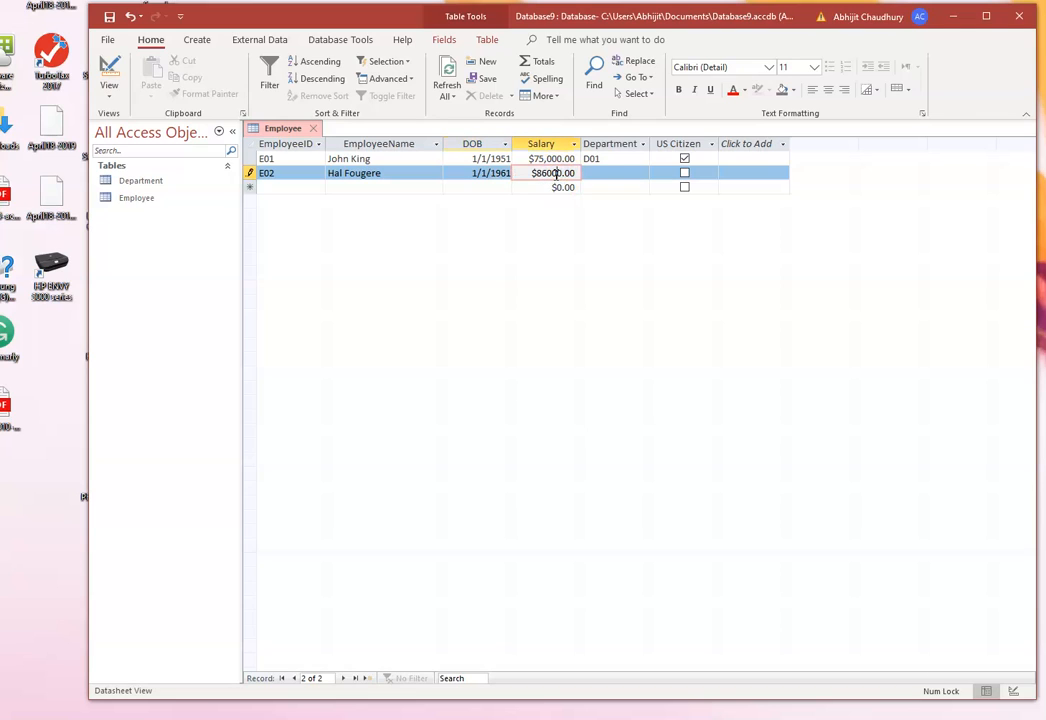
click(605, 173)
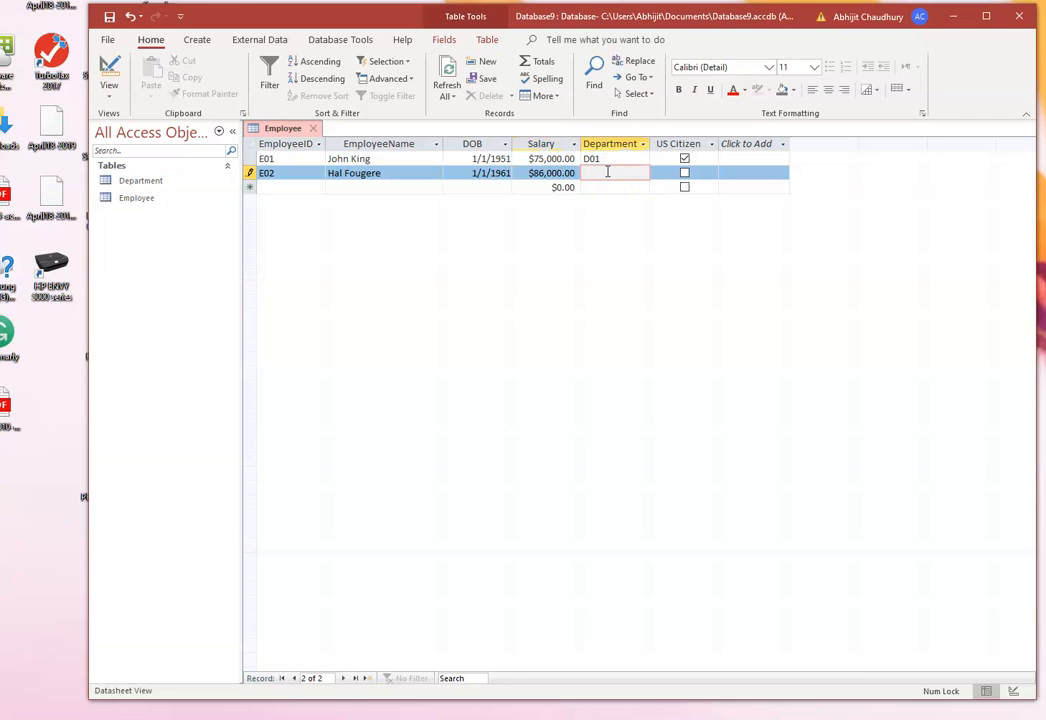
text(D02)
click(684, 174)
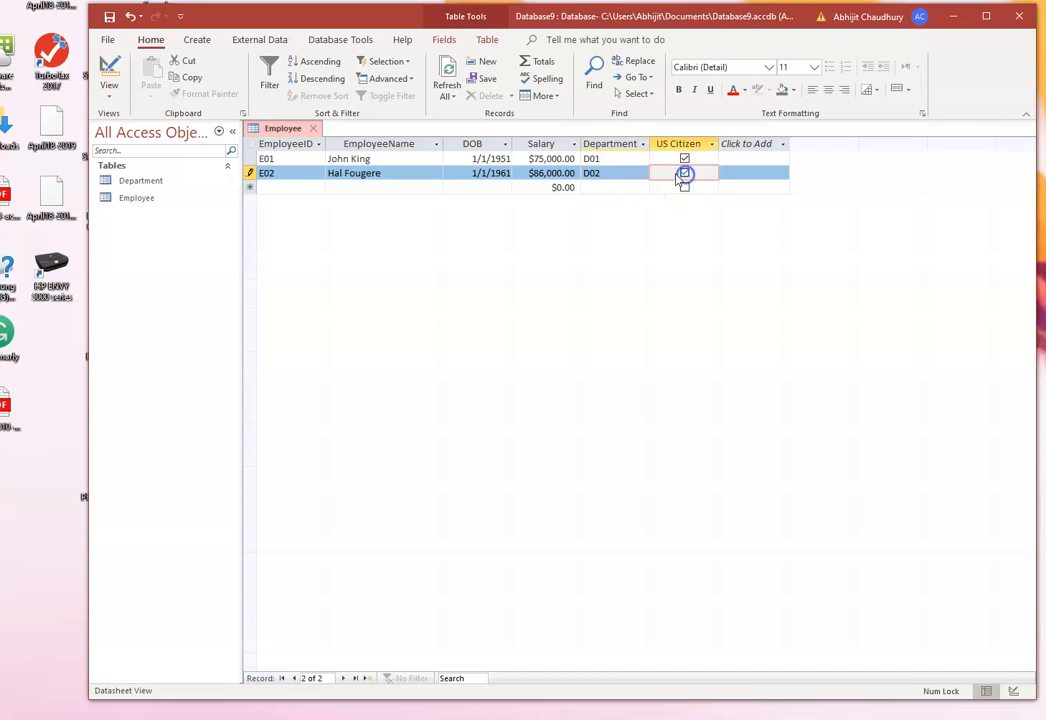
click(276, 186)
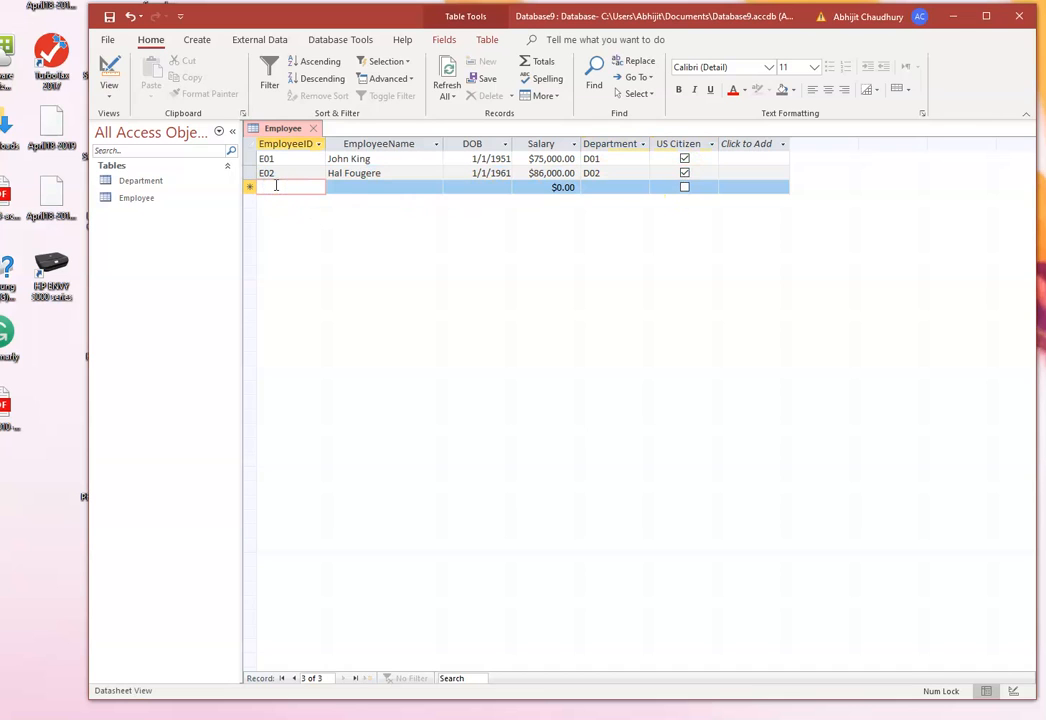
Enter E03 with the employee's name, birth date 1/1/1959 and salary $78,000.00, fixing typos.
text(E03)
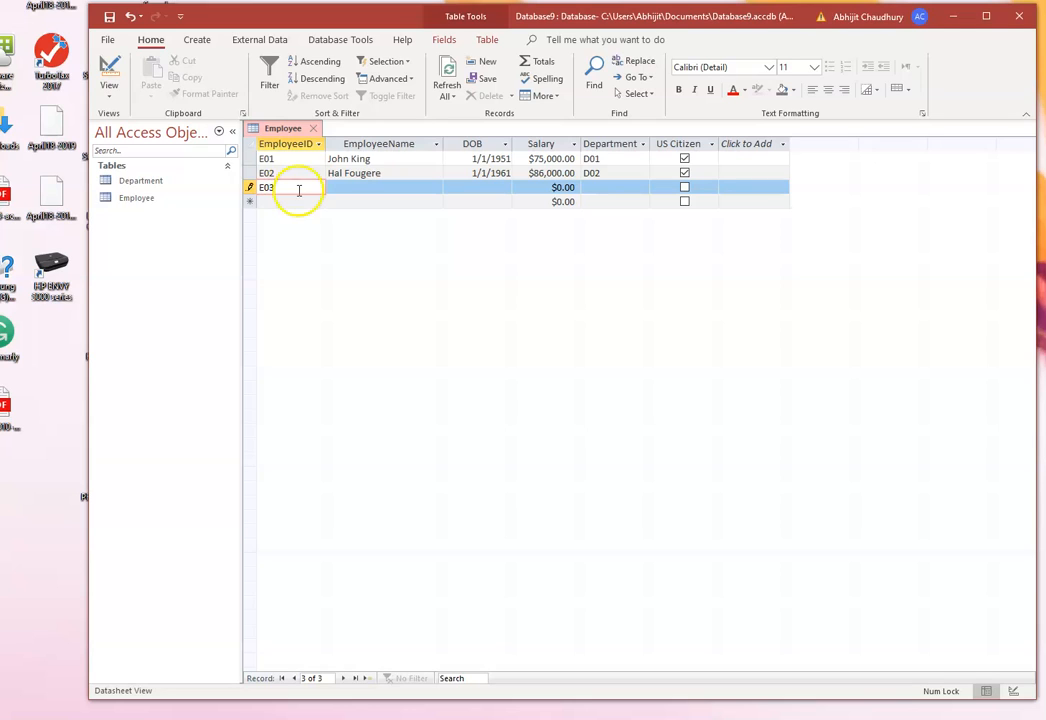
click(338, 186)
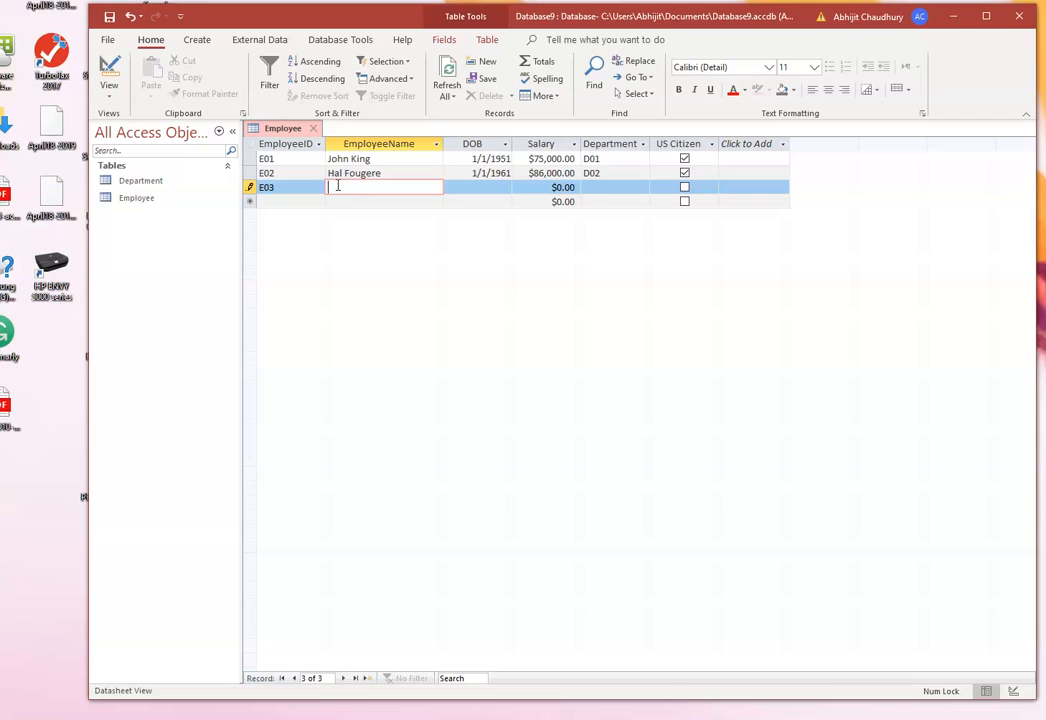
text(Richard li)
key(BackSpace)
key(BackSpace)
text(Li)
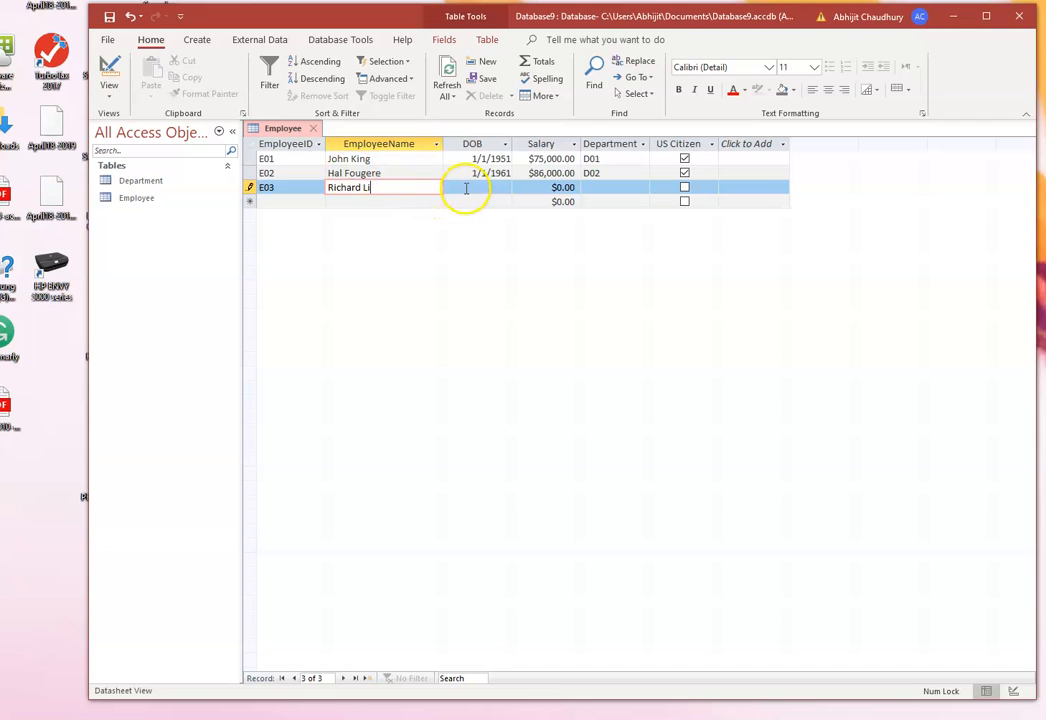
click(466, 188)
text(1/1)
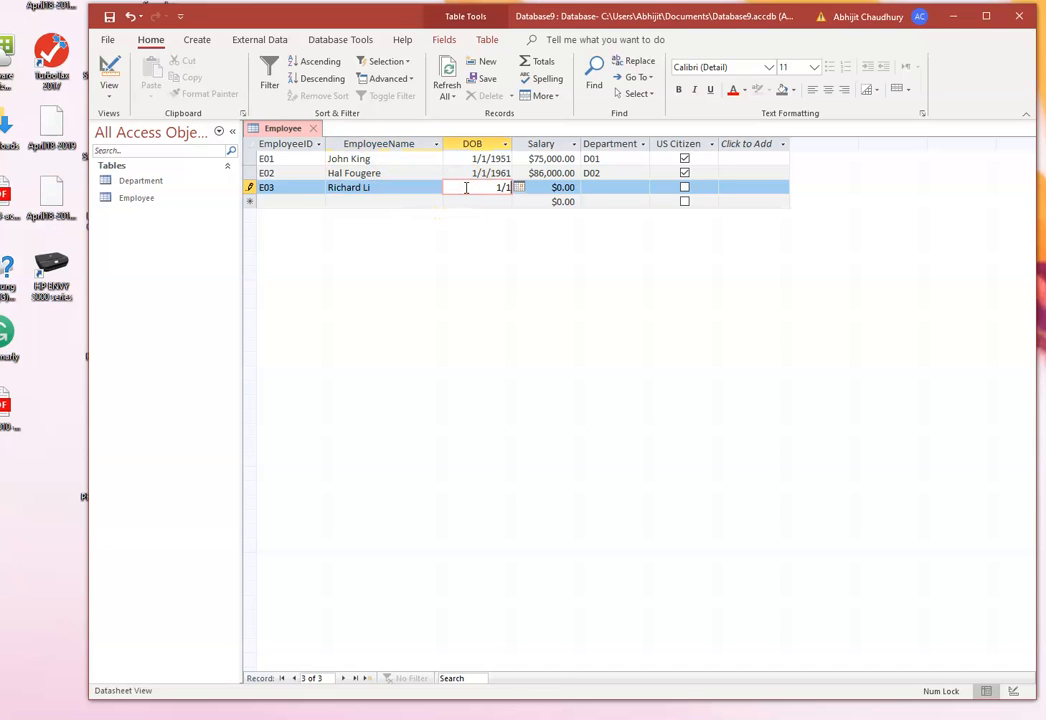
text(/1959)
click(556, 188)
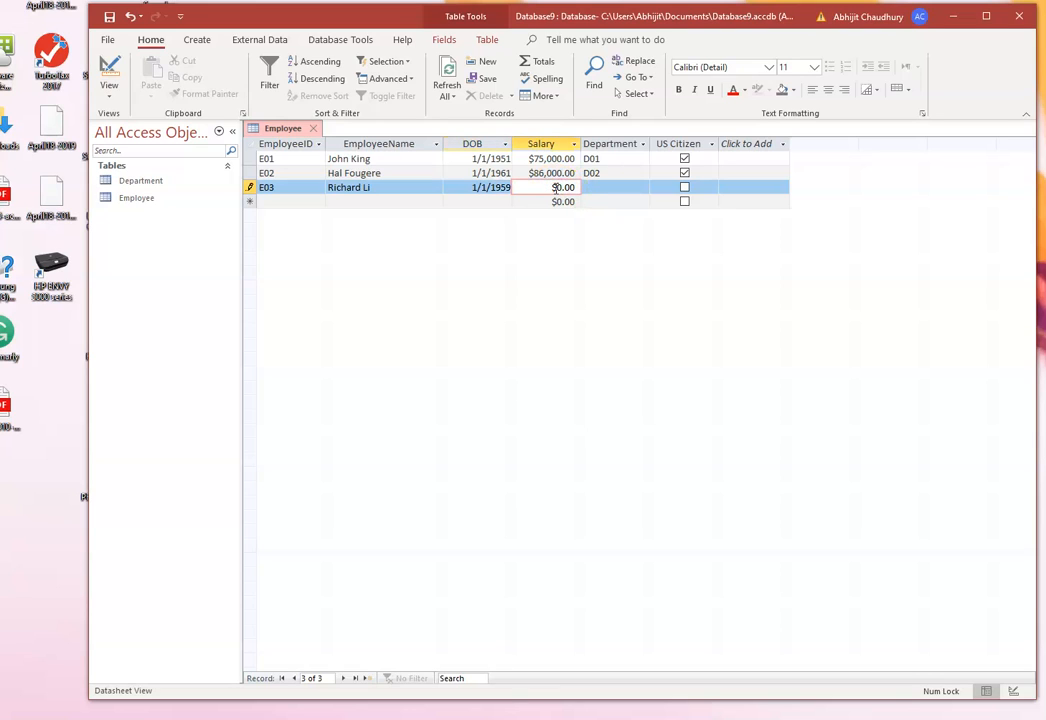
text(7800)
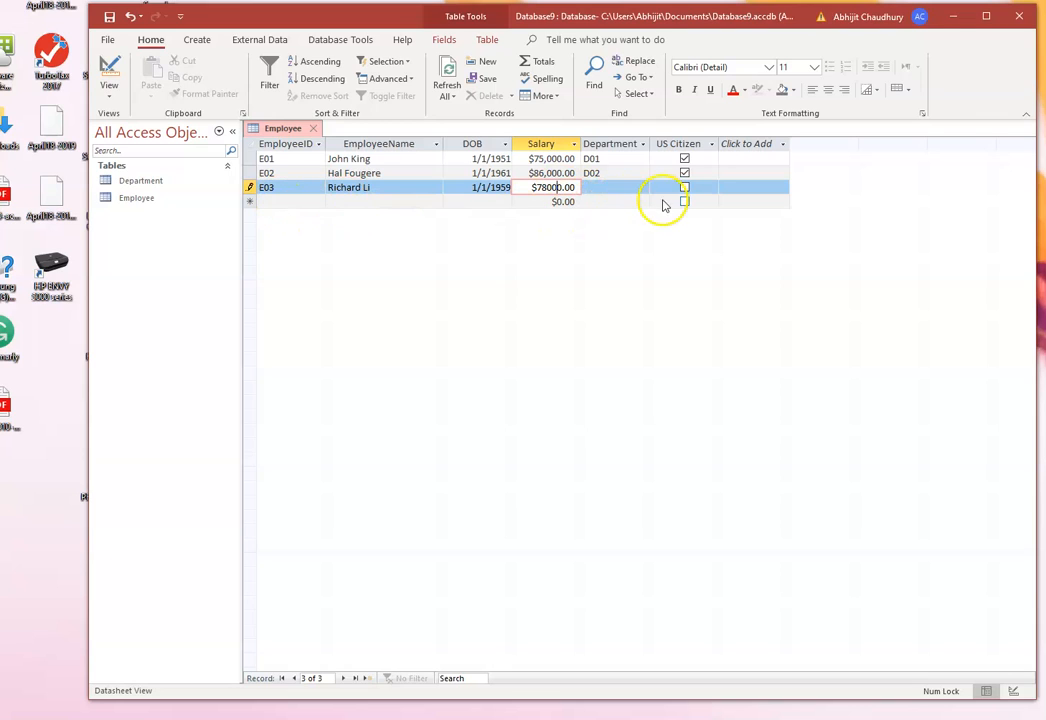
click(280, 201)
Enter E04 with the employee's name, birth date 1/1/1955 and salary $59,000.00.
text(E)
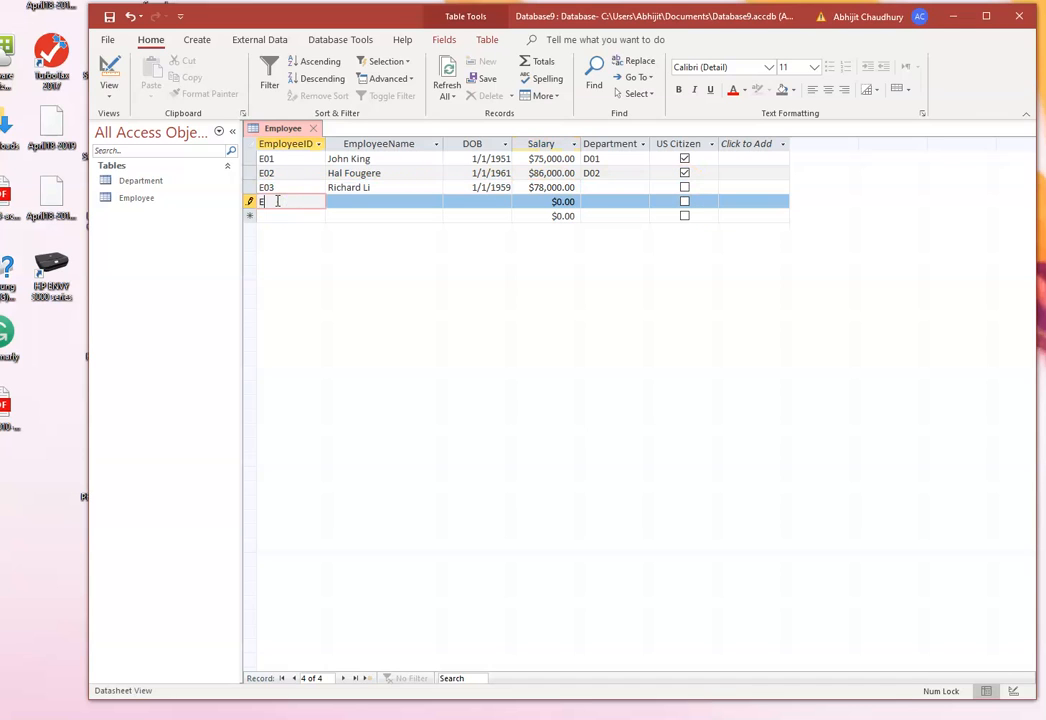
text(04)
click(347, 202)
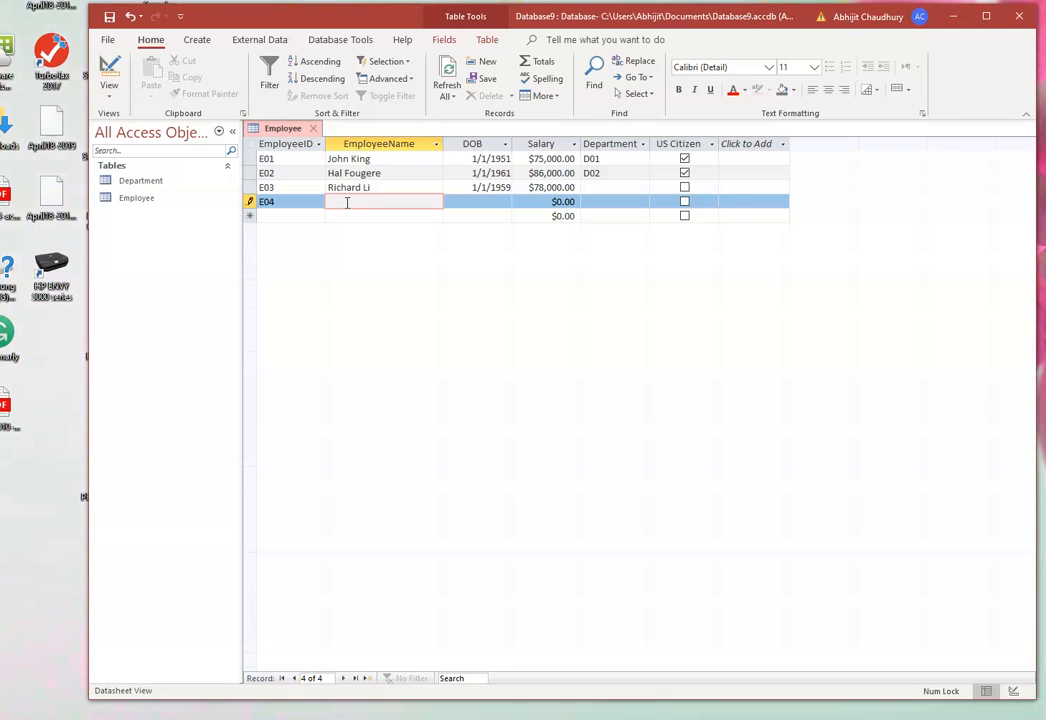
text(Chen Masters)
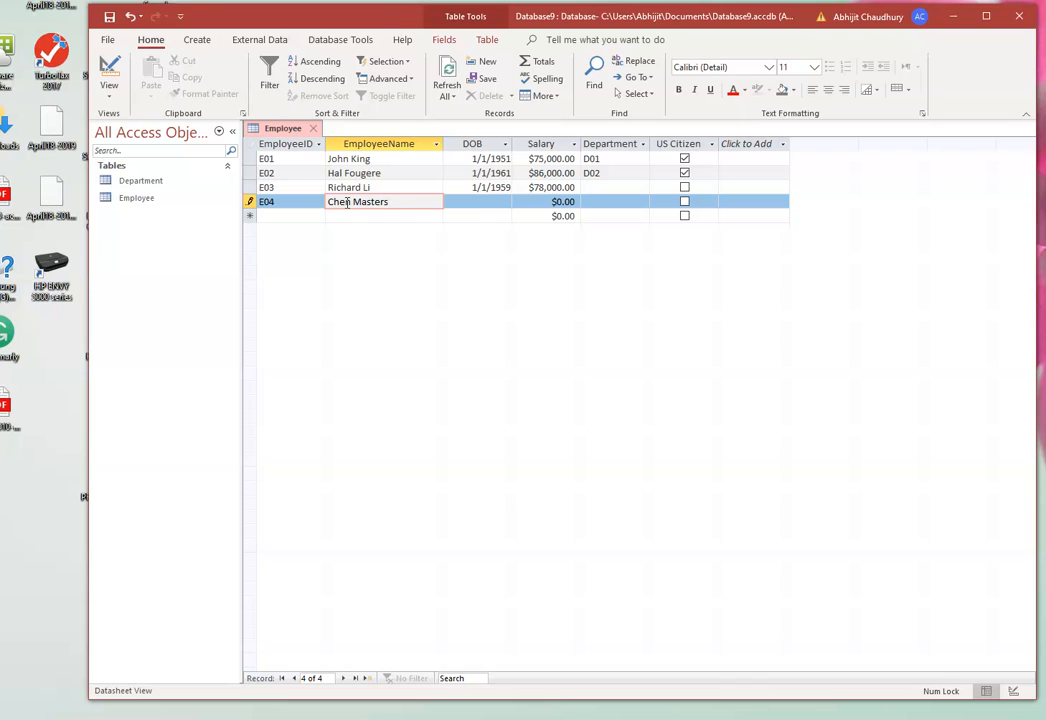
click(465, 202)
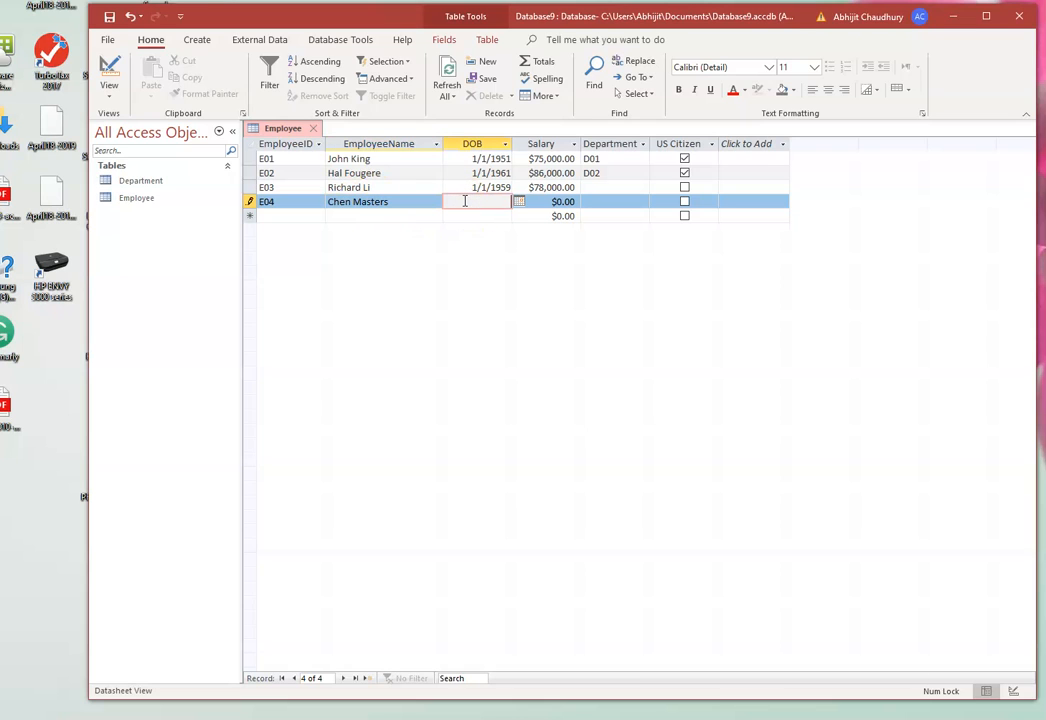
text(1/1/1955)
click(555, 202)
text(59,0)
text(00)
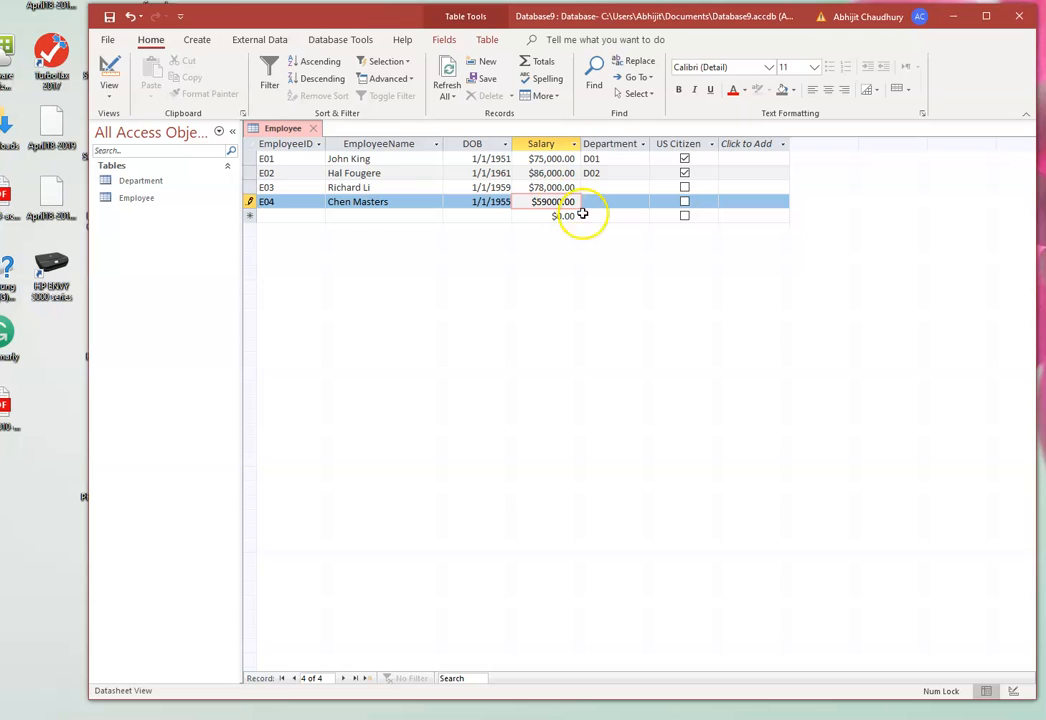
Assign department D01 to E03 and D03 to E04.
click(593, 188)
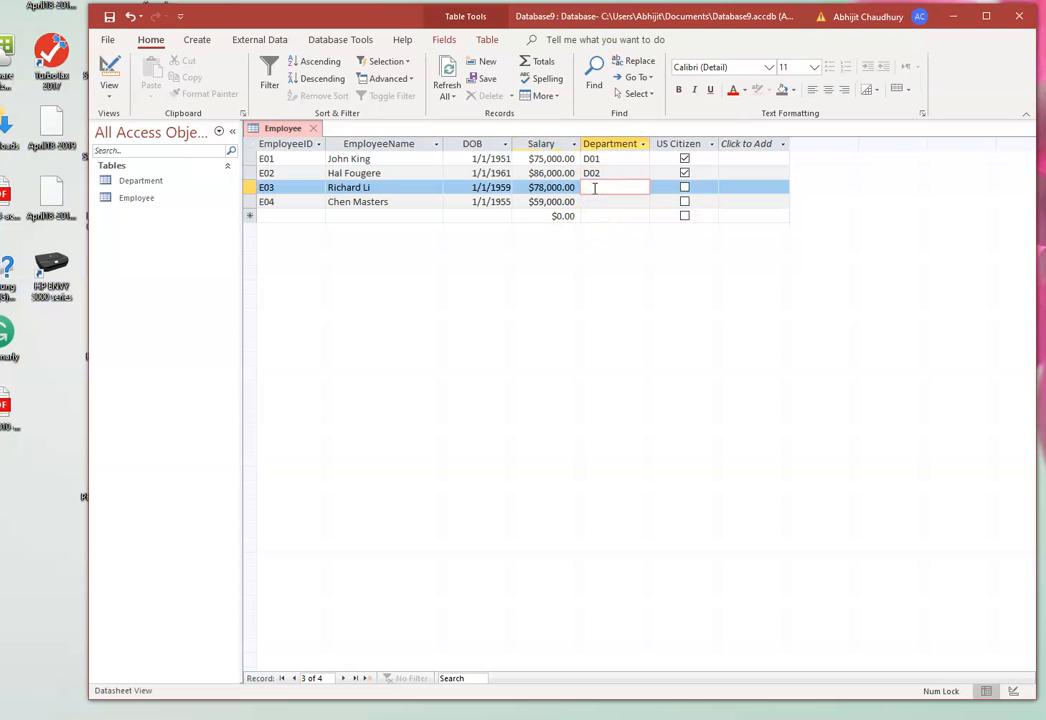
text(D01)
click(595, 203)
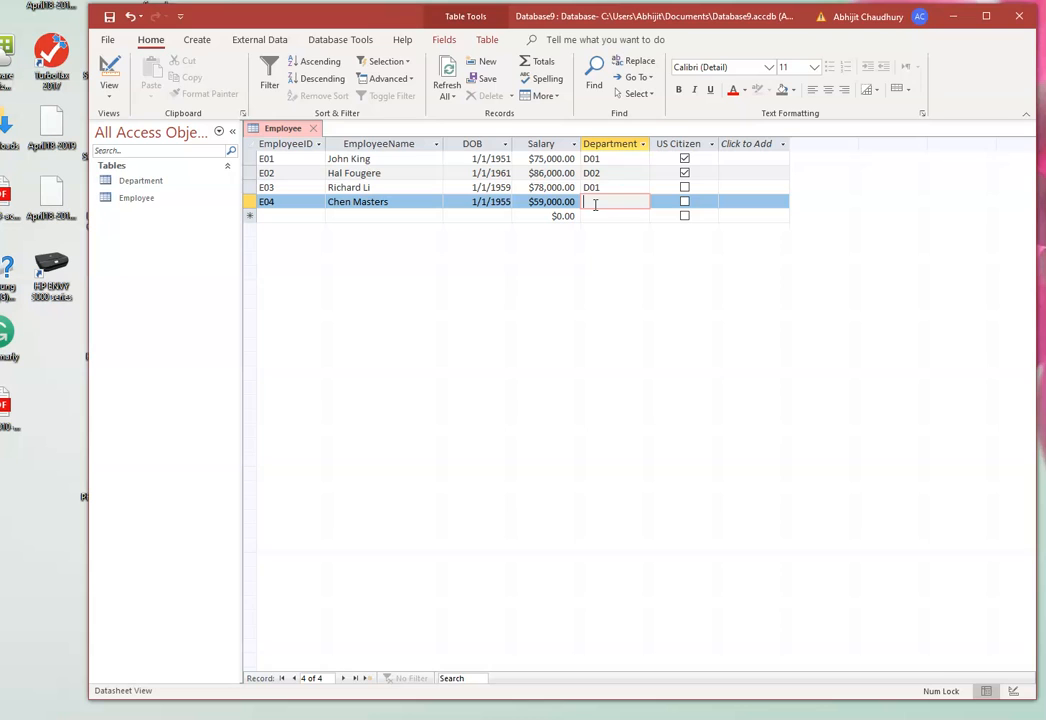
text(D03)
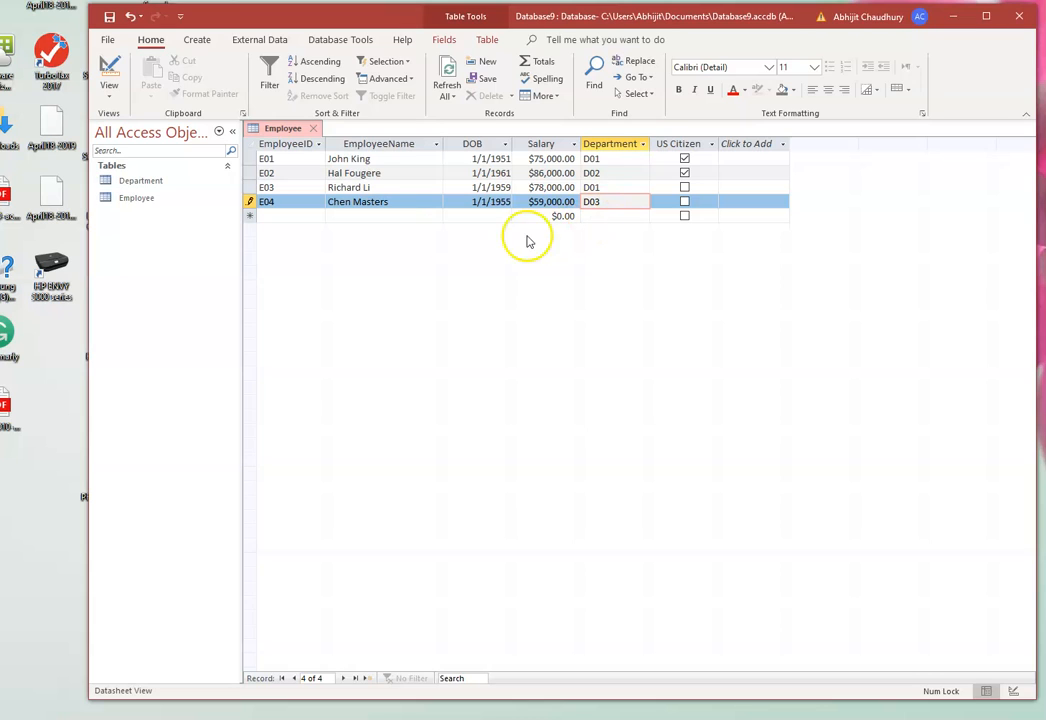
click(267, 216)
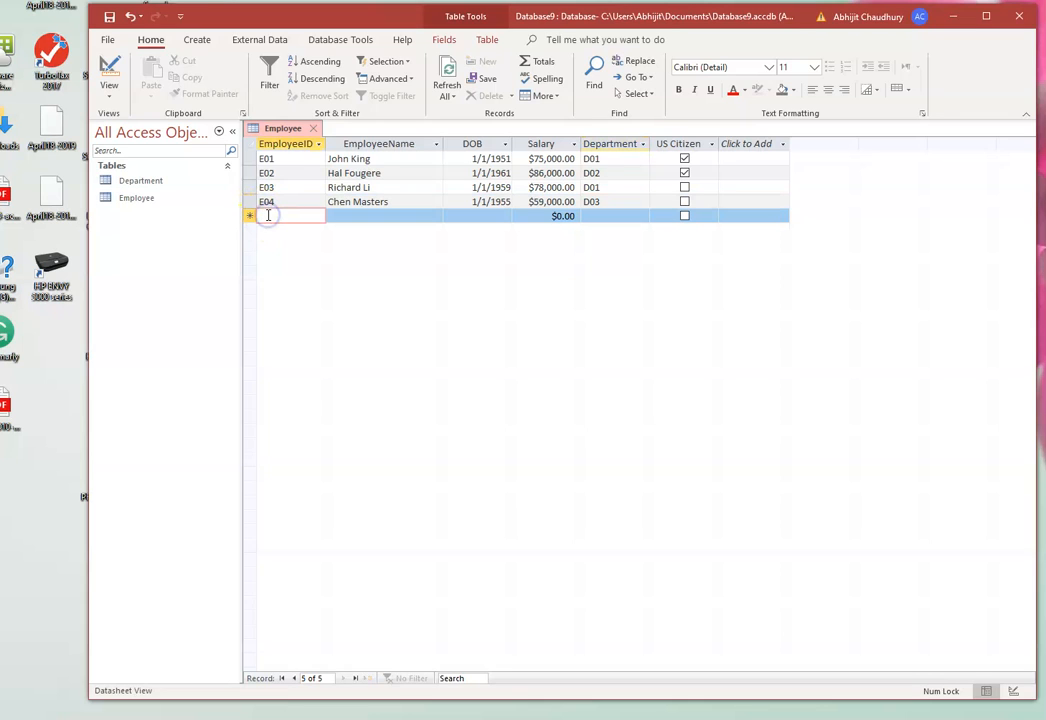
Enter E05 with the employee's name, 1/1/1966, $67,000.00, D03 and US Citizen ticked.
text(E05)
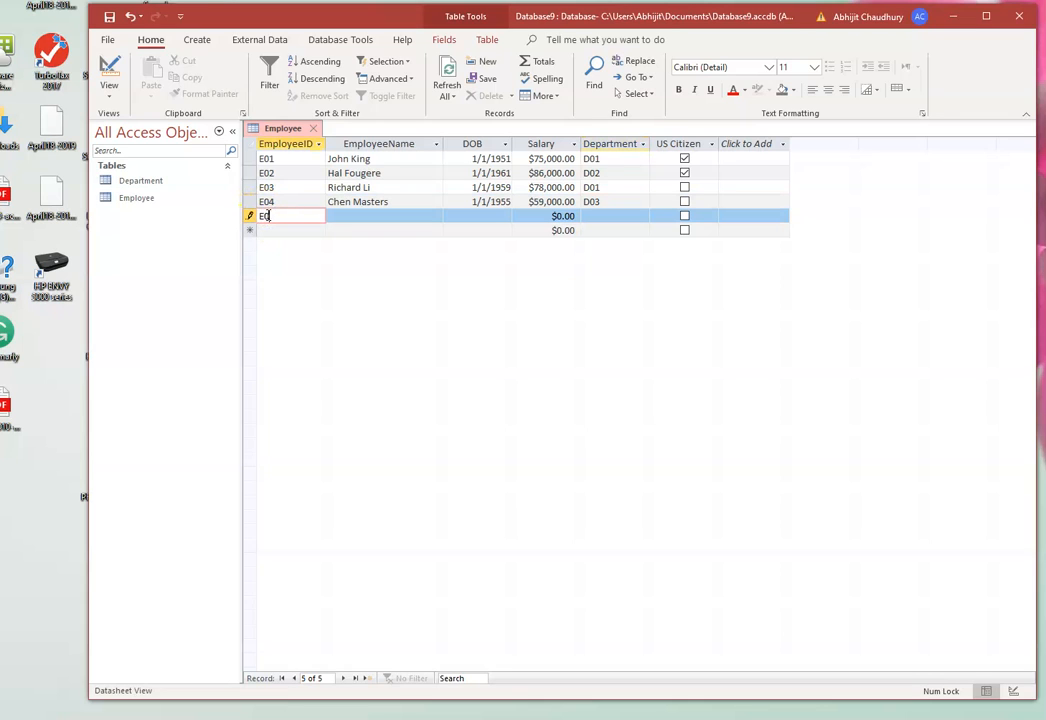
click(334, 216)
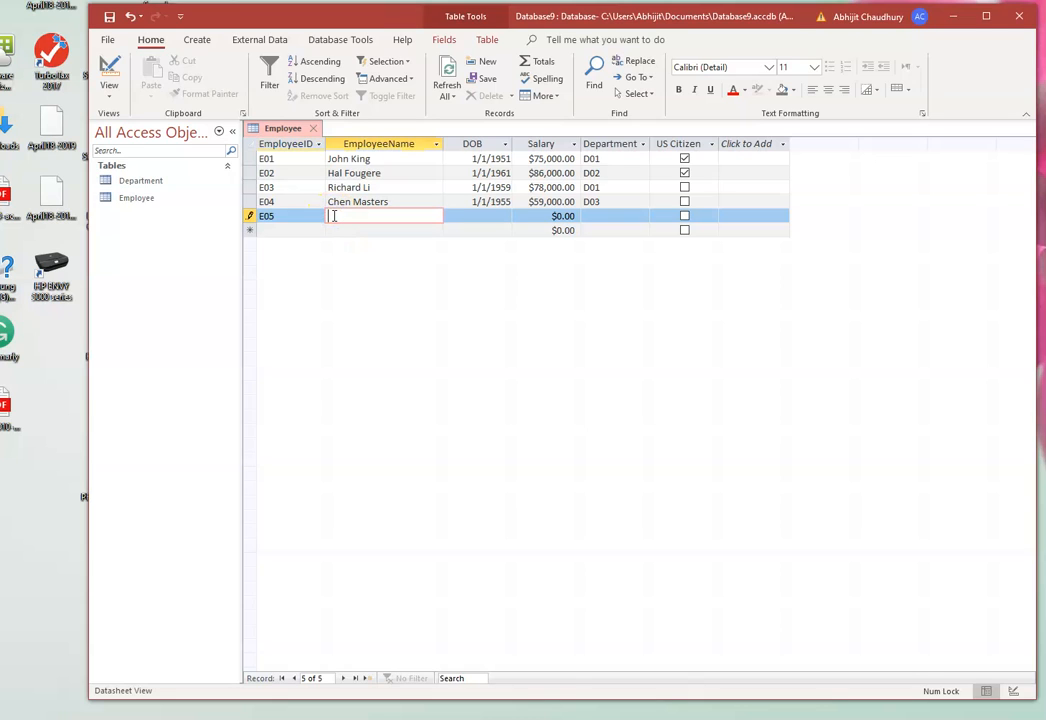
text(Janet Records)
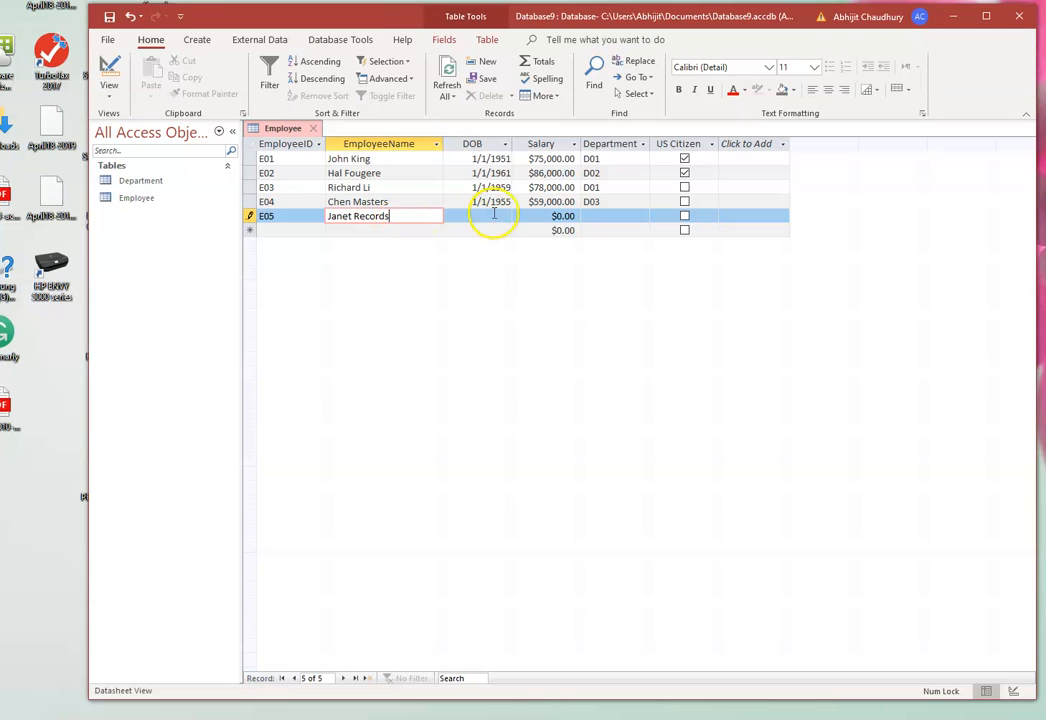
click(493, 215)
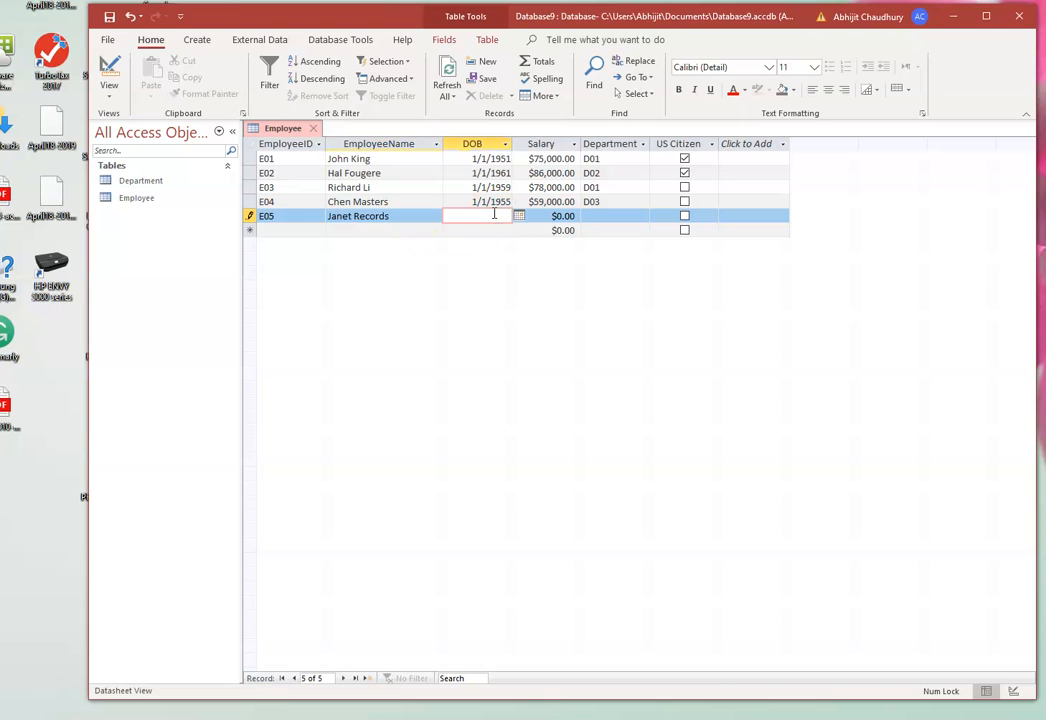
text(1/1/1966)
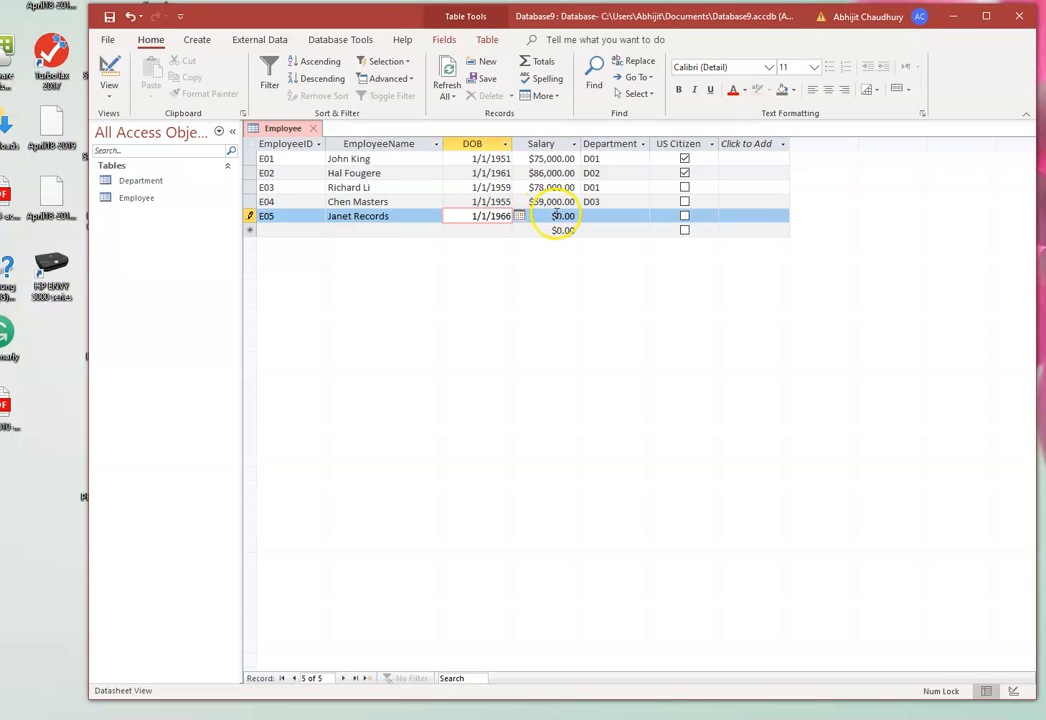
click(556, 217)
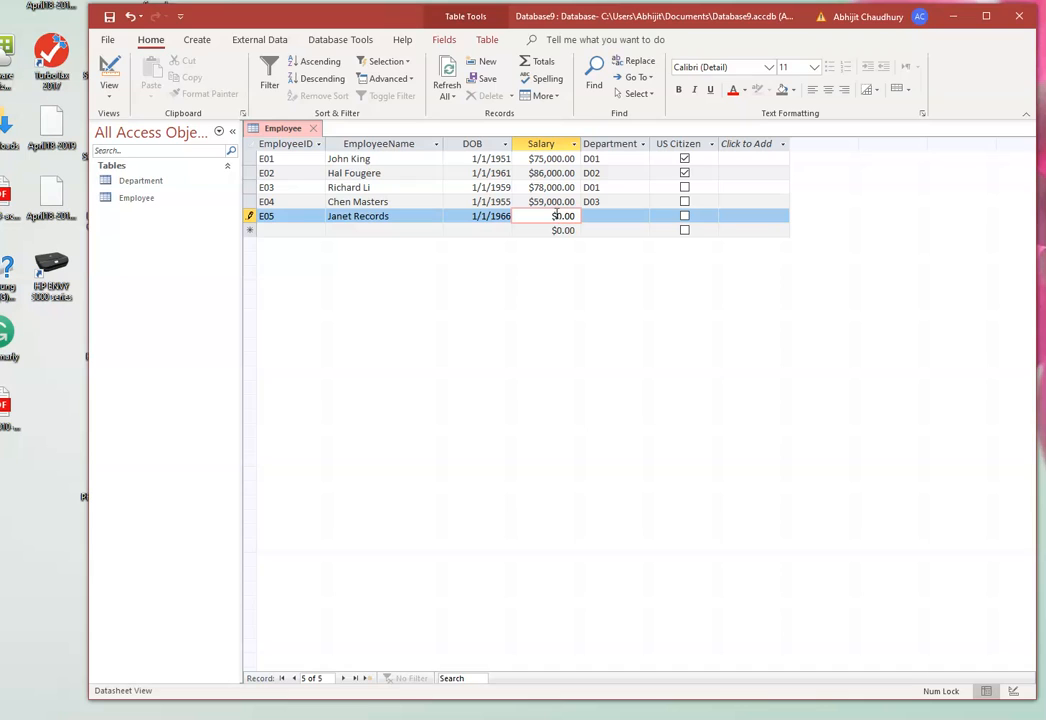
text(6700)
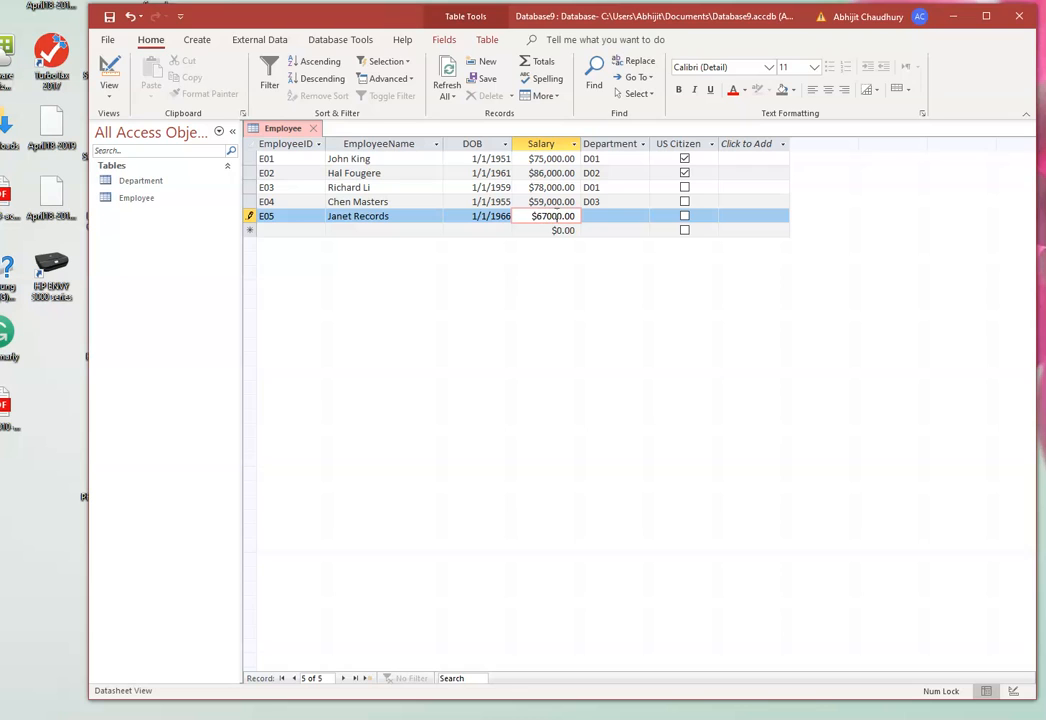
click(597, 214)
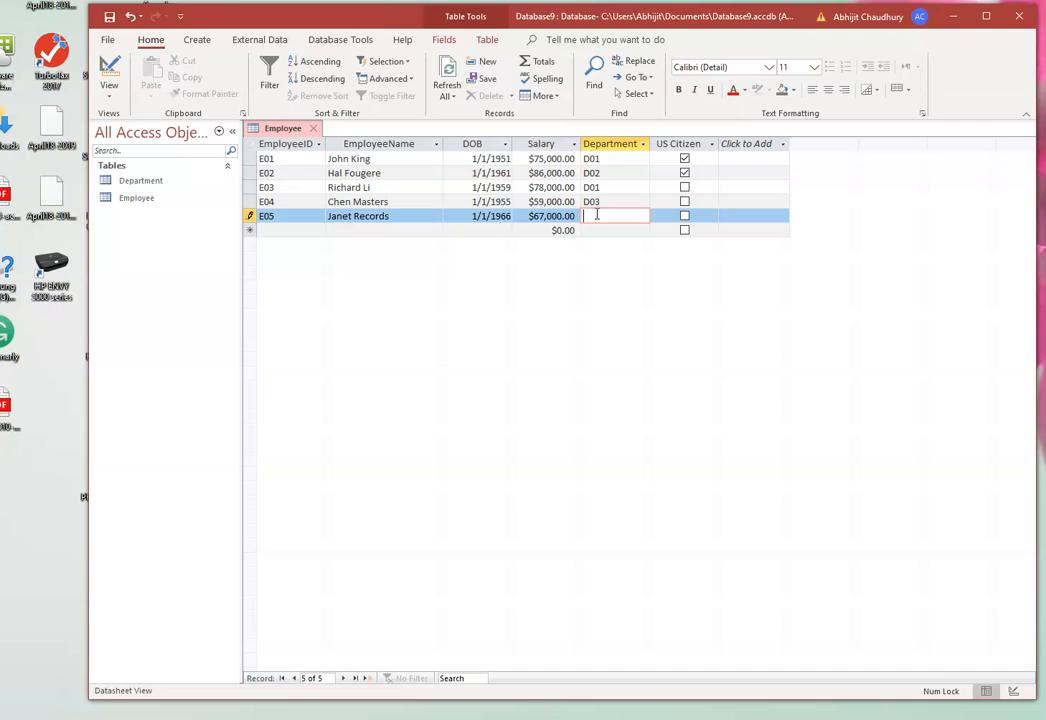
text(D01)
click(684, 216)
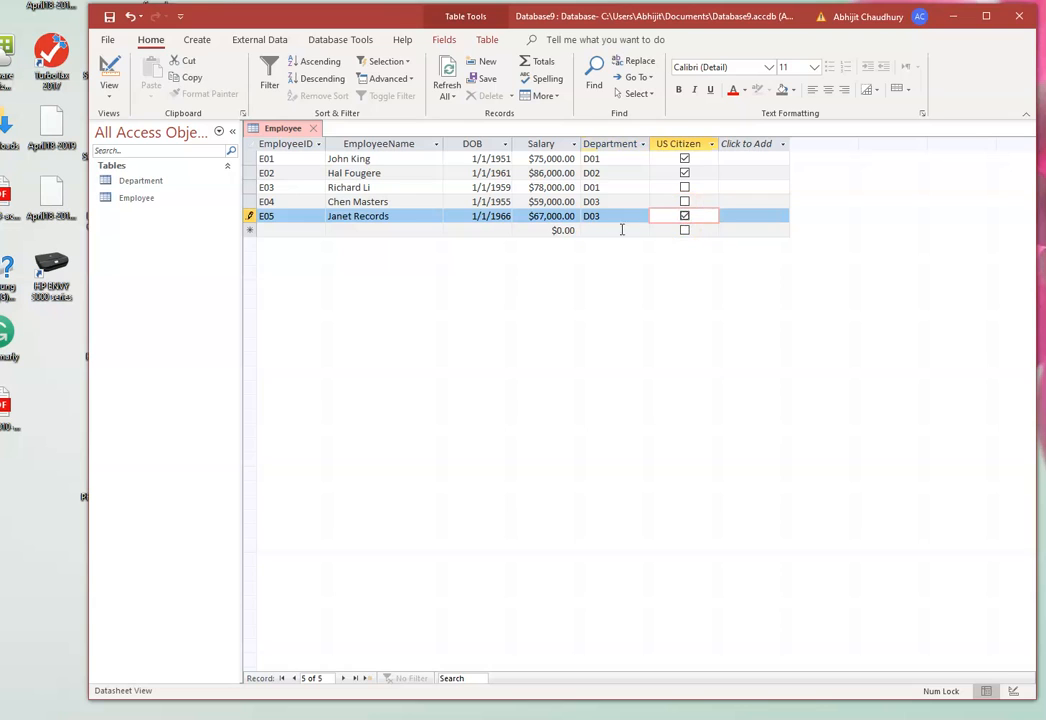
Start record E06 with the employee's name and birth date 3/4/1976.
click(267, 230)
text(E06)
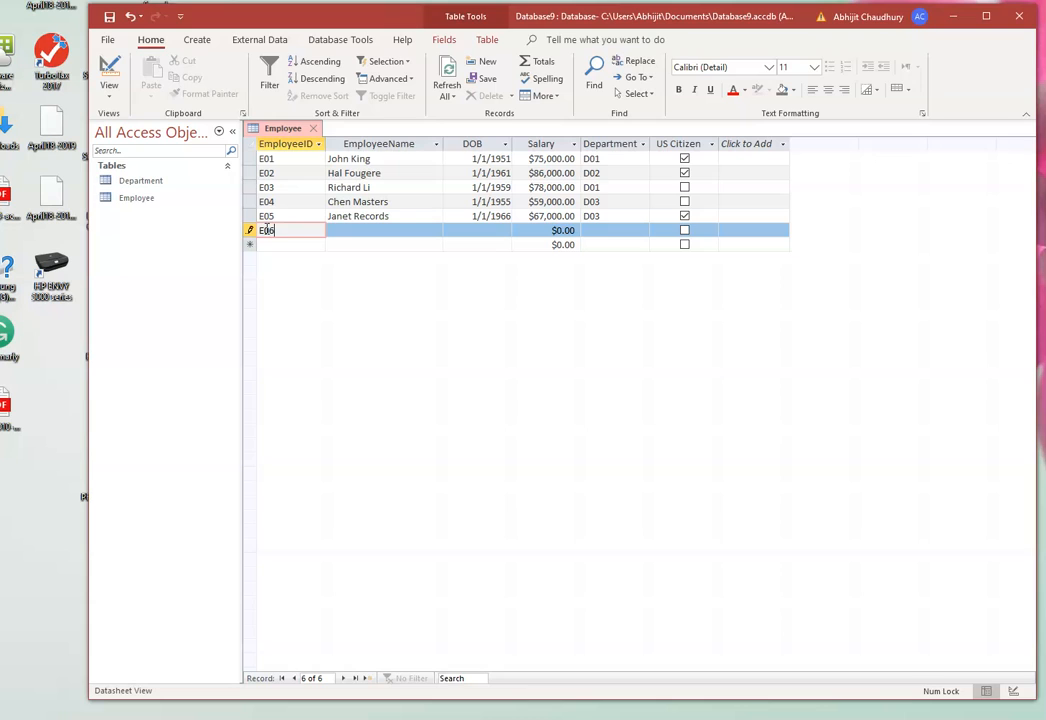
click(347, 231)
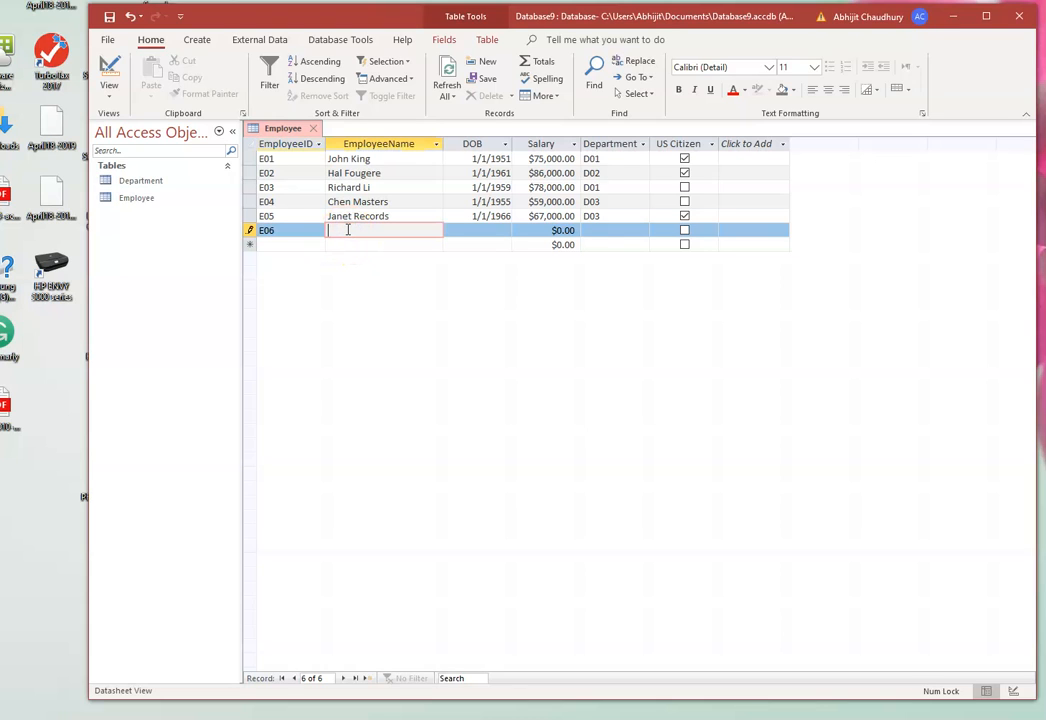
text(Mary Lou)
click(477, 228)
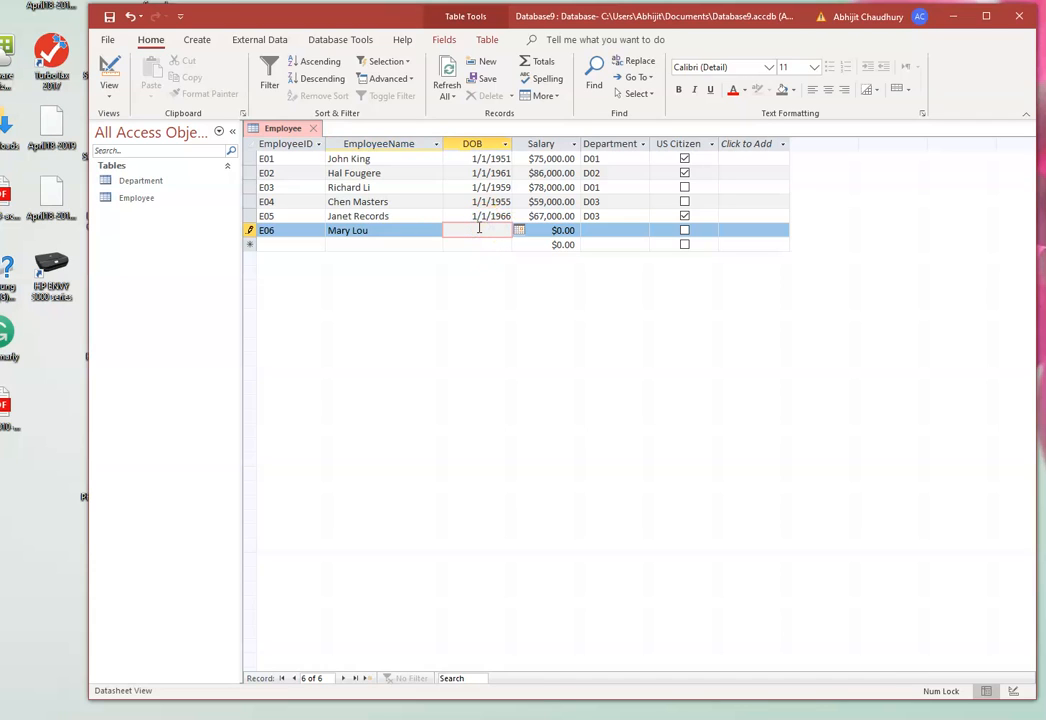
text(3/4/1976)
click(478, 229)
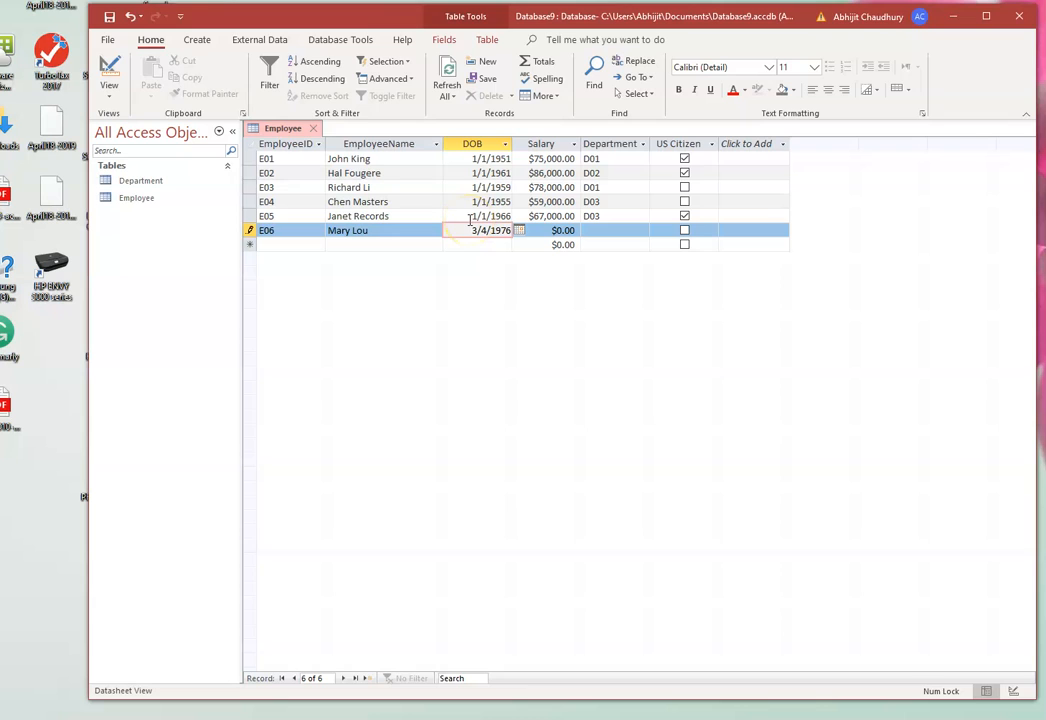
Give E06 salary $98,000.00, department D02 and US Citizen ticked, then save.
click(554, 236)
text(9800)
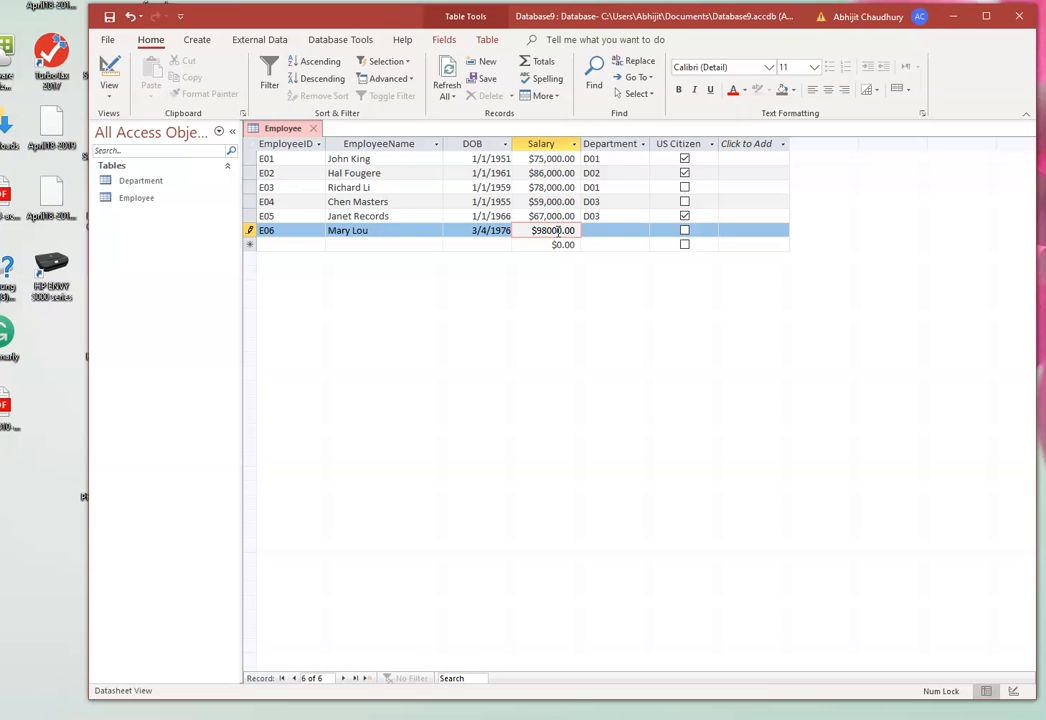
click(590, 233)
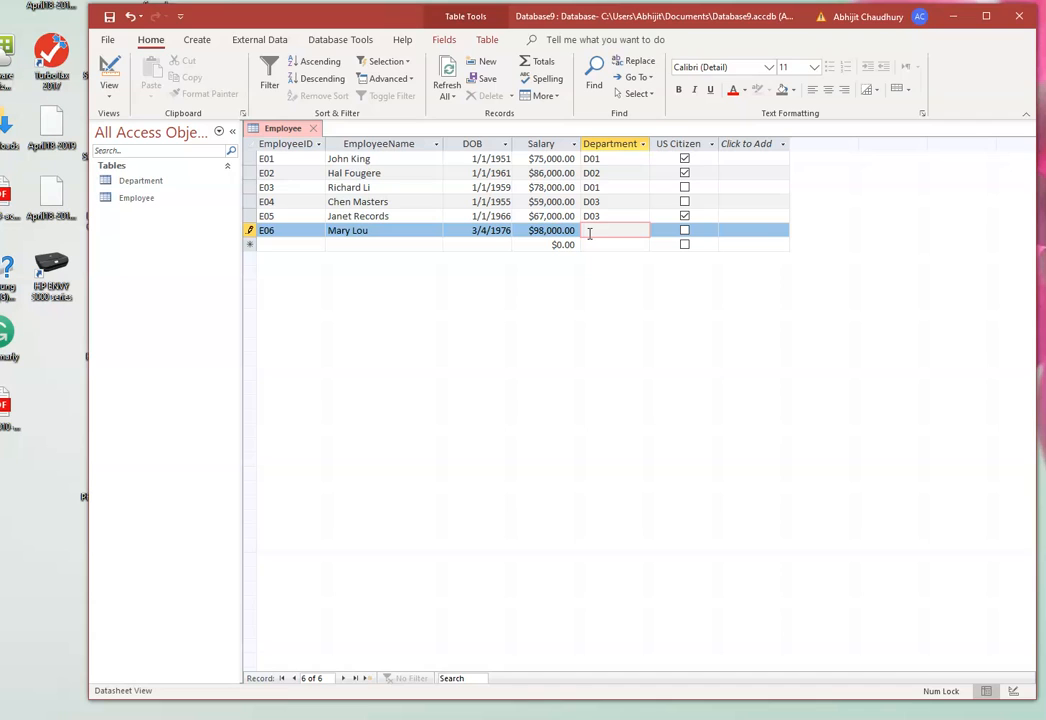
text(D02)
click(685, 231)
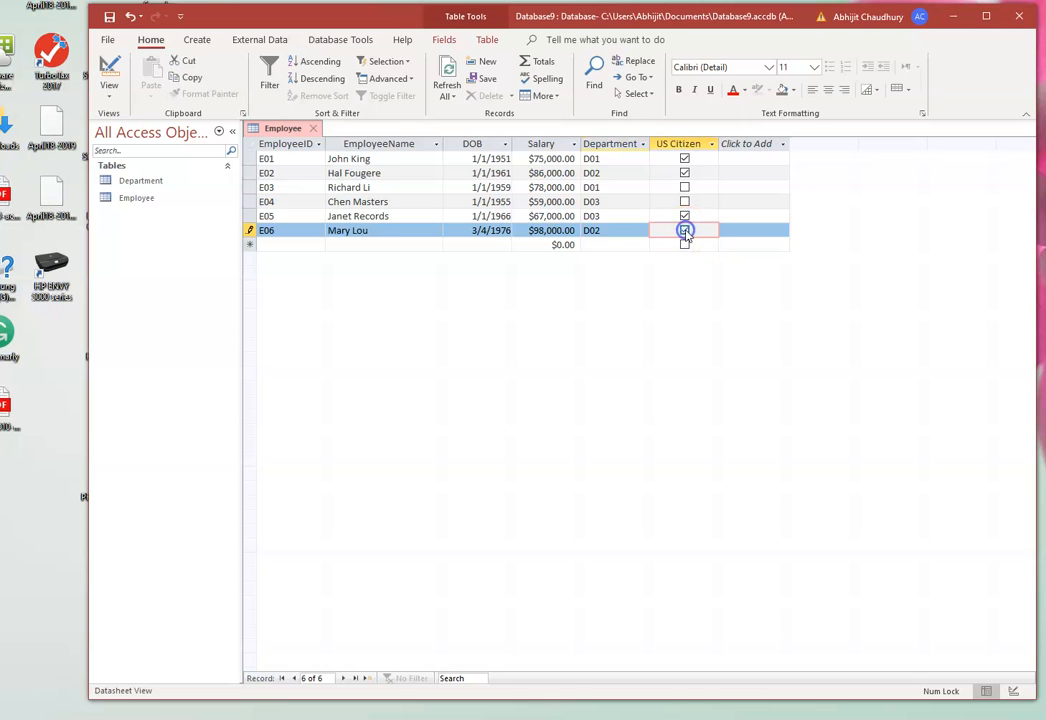
click(108, 17)
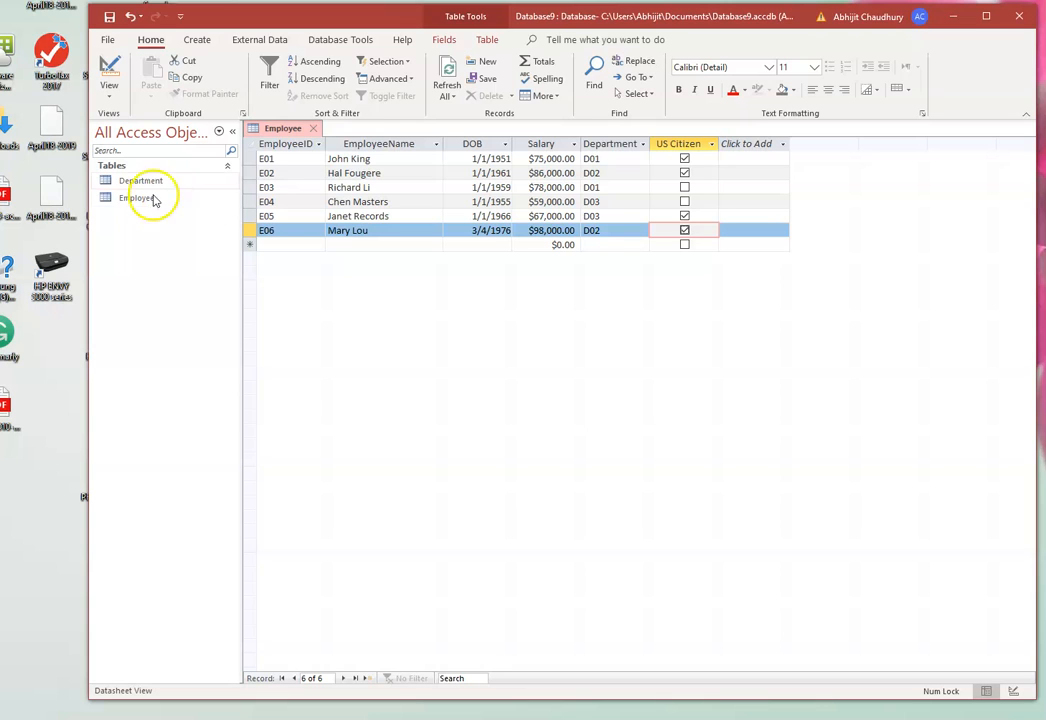
Close the Employee table and open the Relationships window from Database Tools.
click(313, 130)
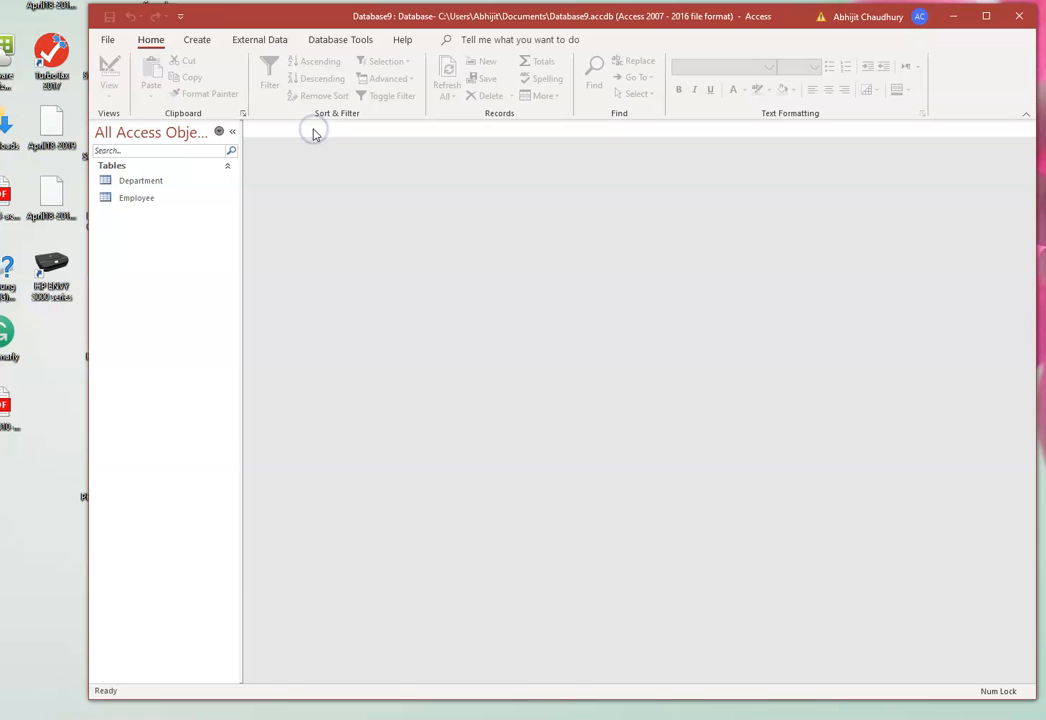
click(338, 42)
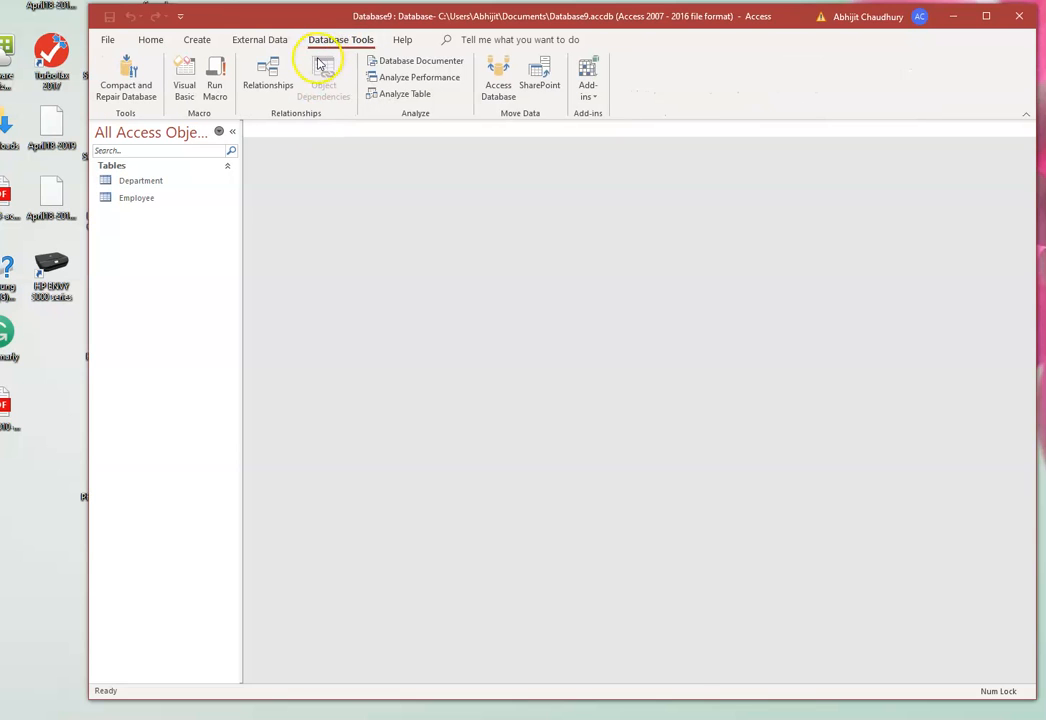
click(270, 72)
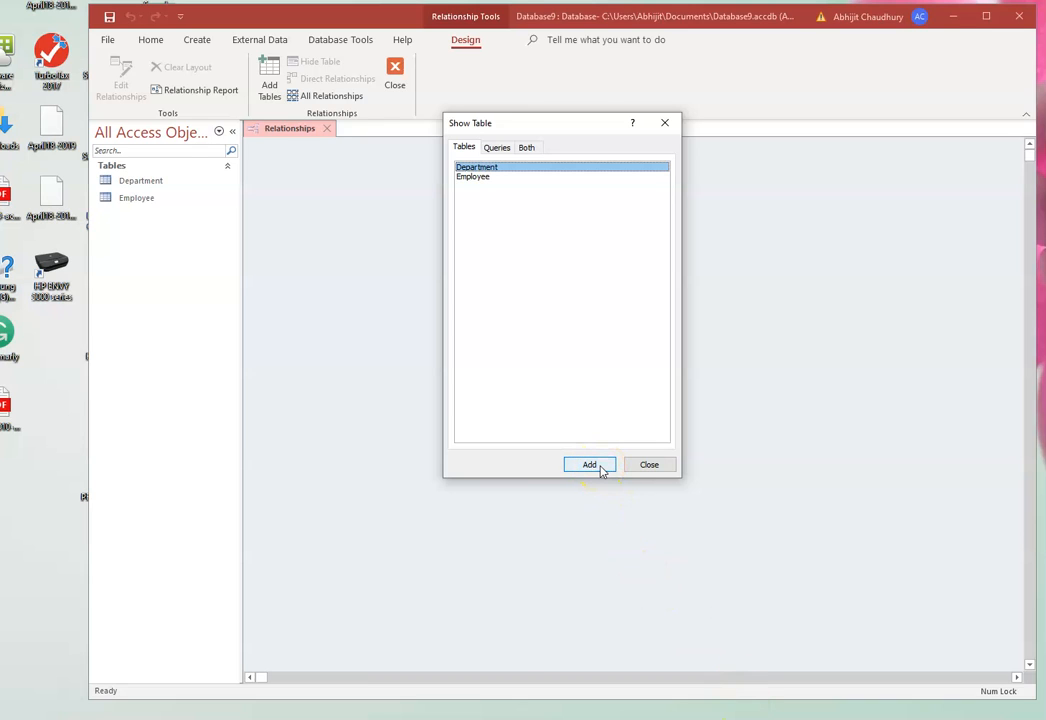
Add the Department and Employee tables to the relationships layout.
click(598, 465)
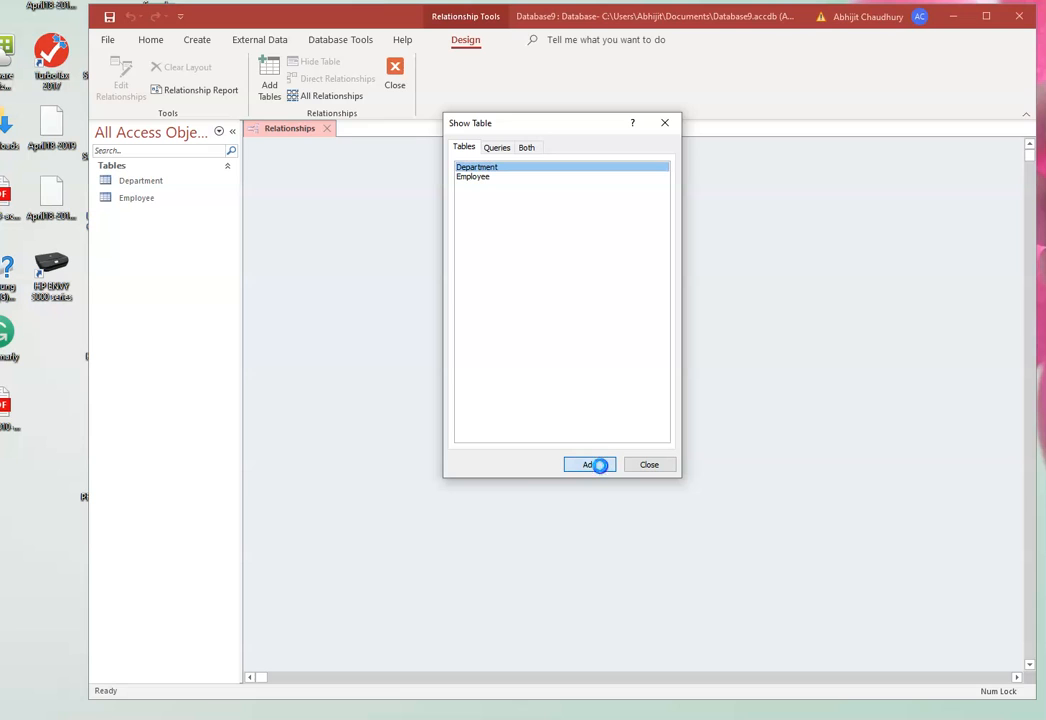
click(478, 177)
click(592, 466)
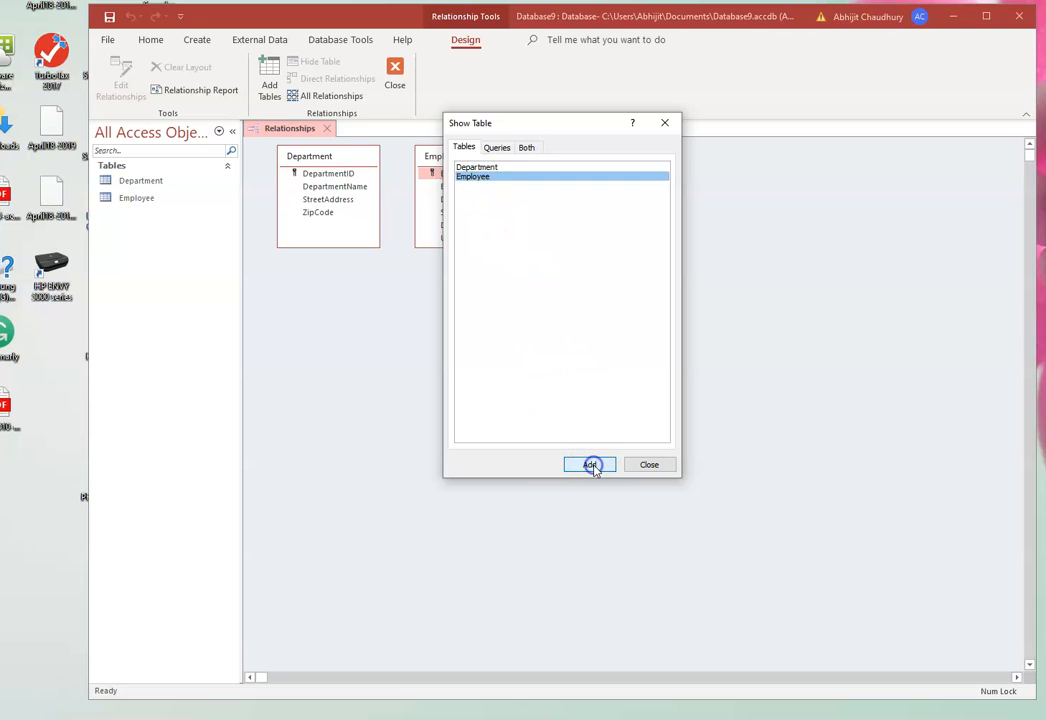
click(663, 124)
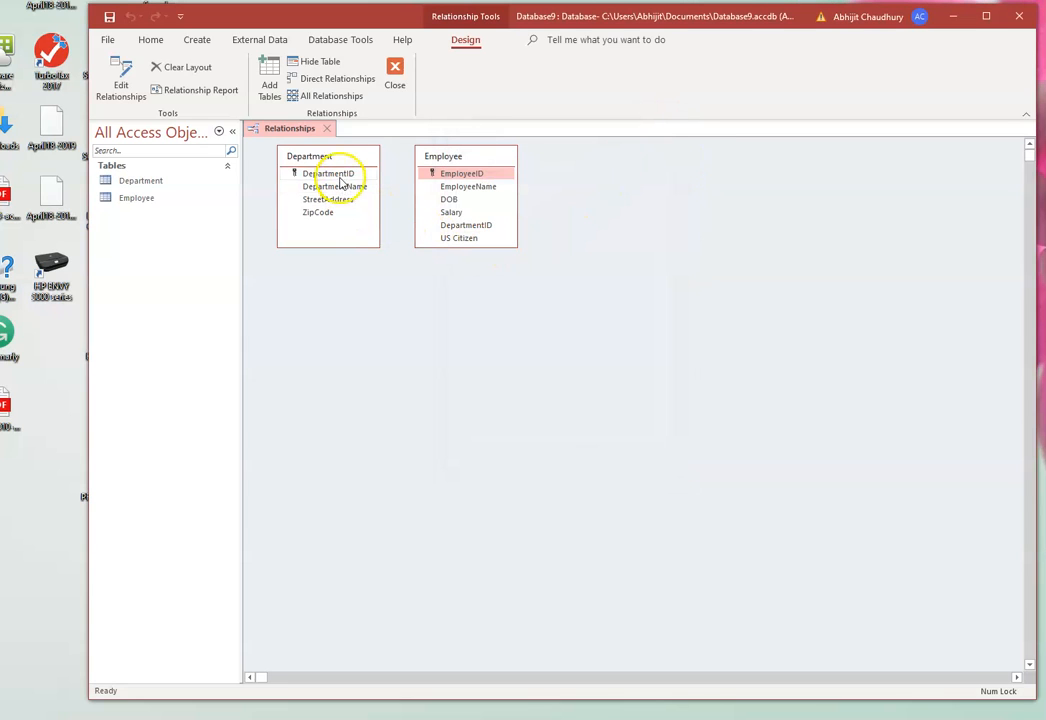
Join Department.DepartmentID to Employee.DepartmentID as one-to-many with referential integrity enforced.
drag(339, 173, 452, 232)
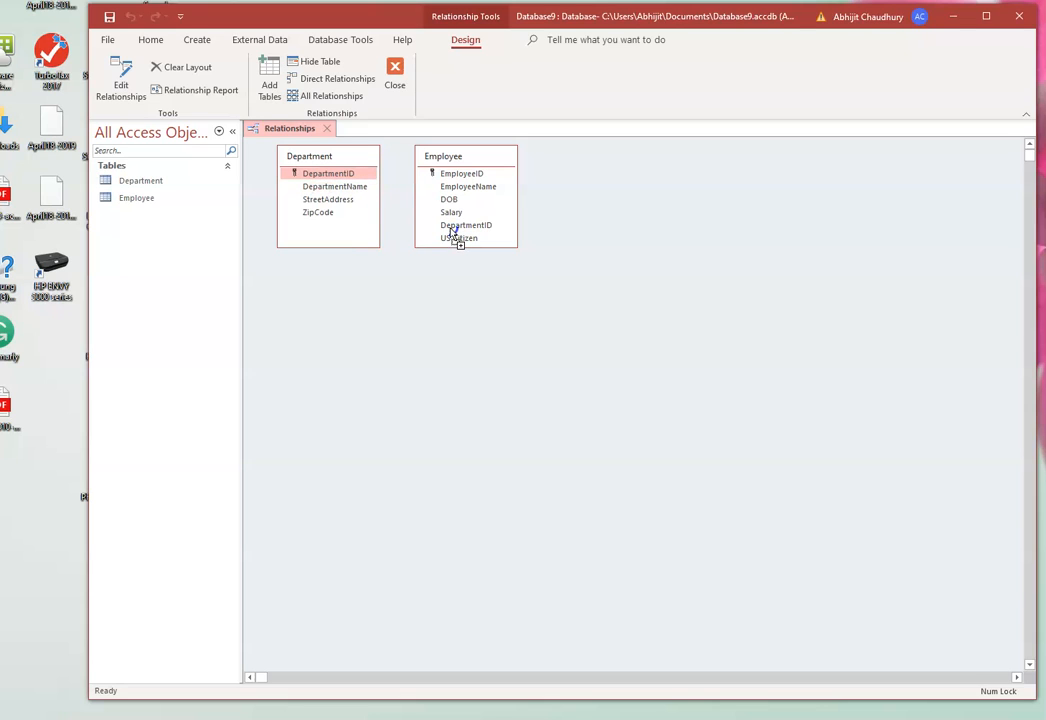
drag(452, 232, 451, 229)
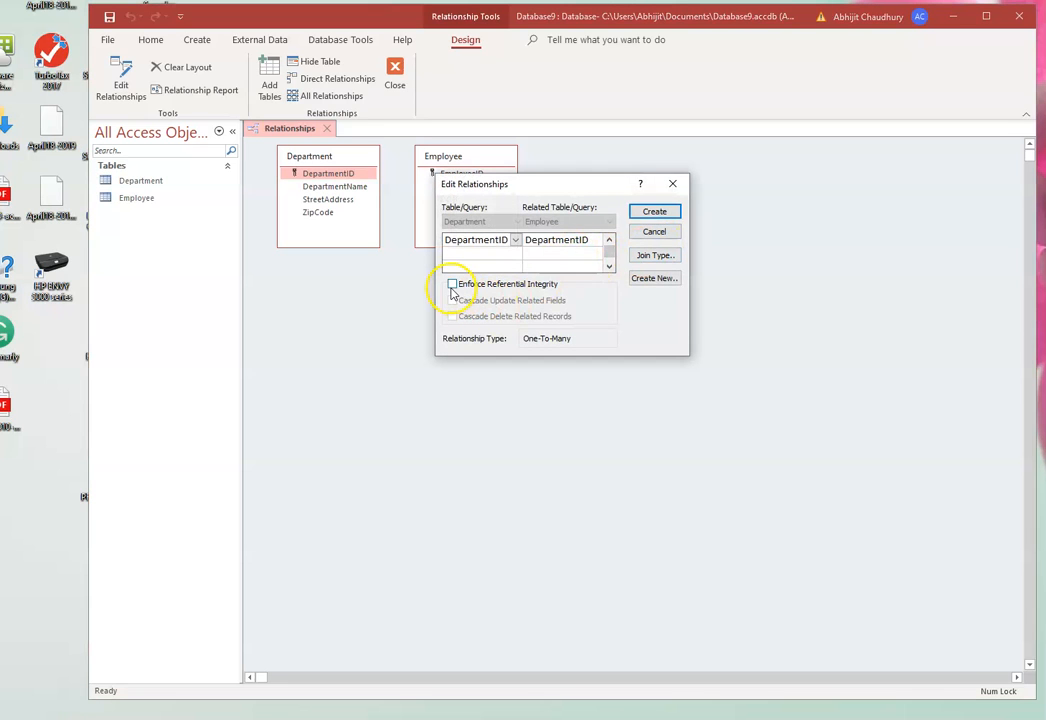
click(453, 285)
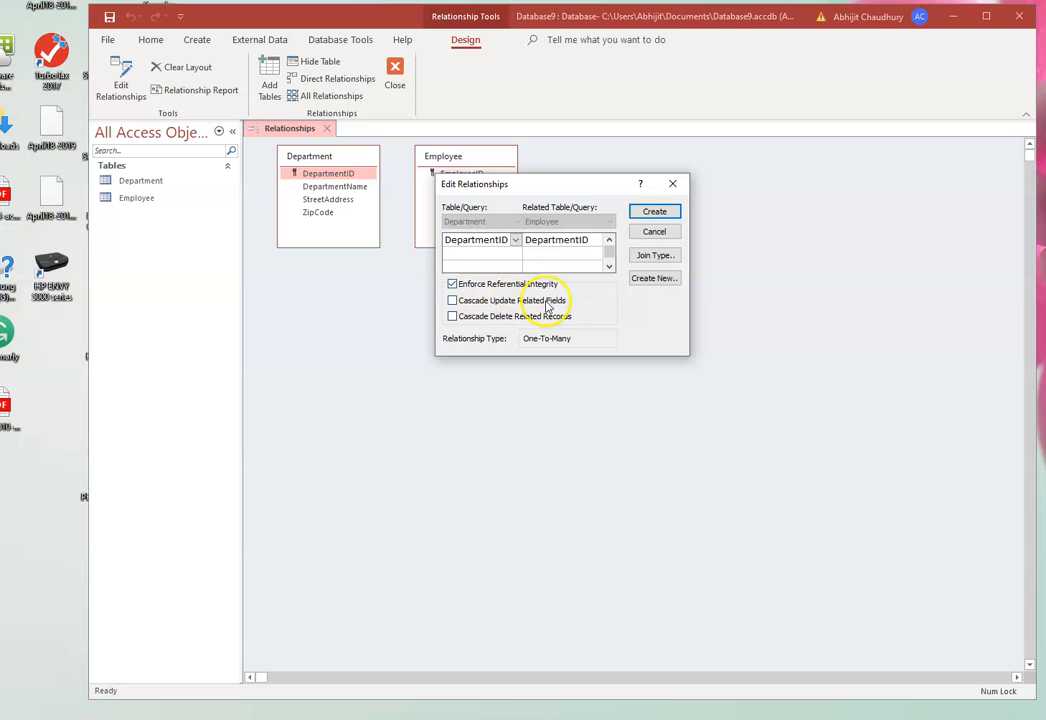
click(653, 213)
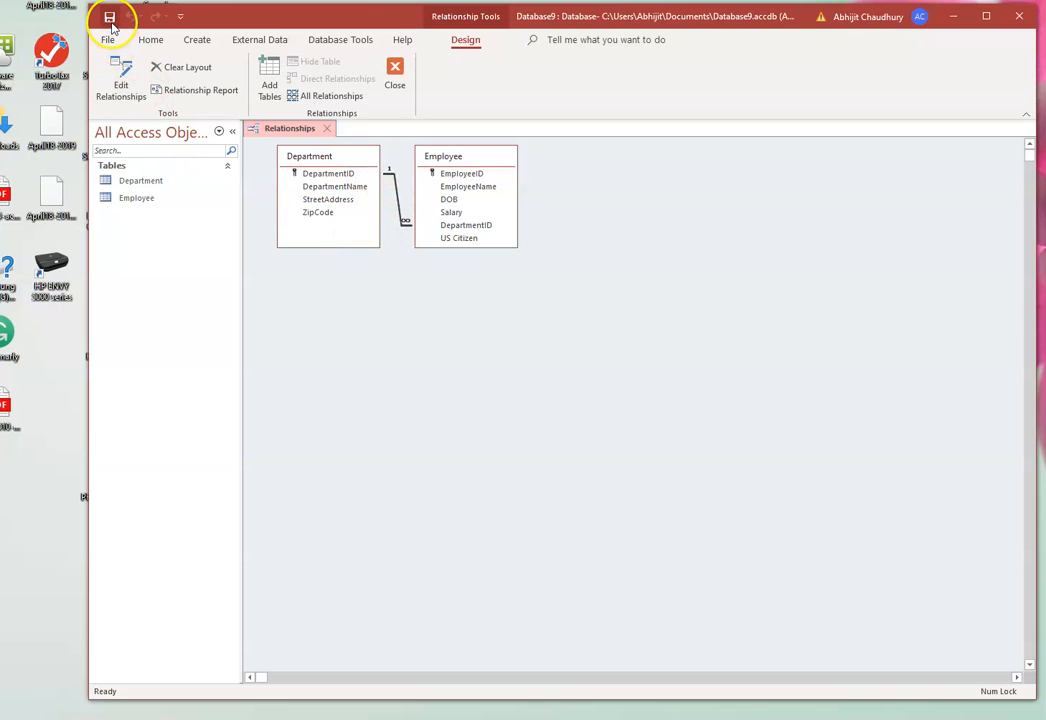
Start saving the database in Access format, agreeing to close all open objects.
click(109, 40)
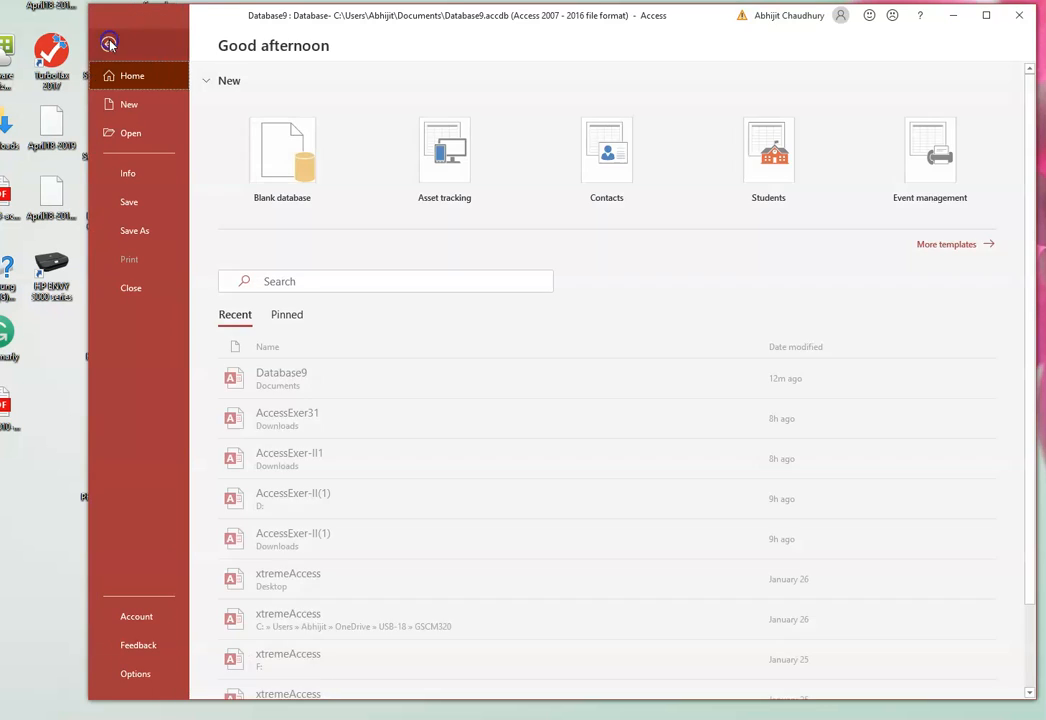
click(119, 231)
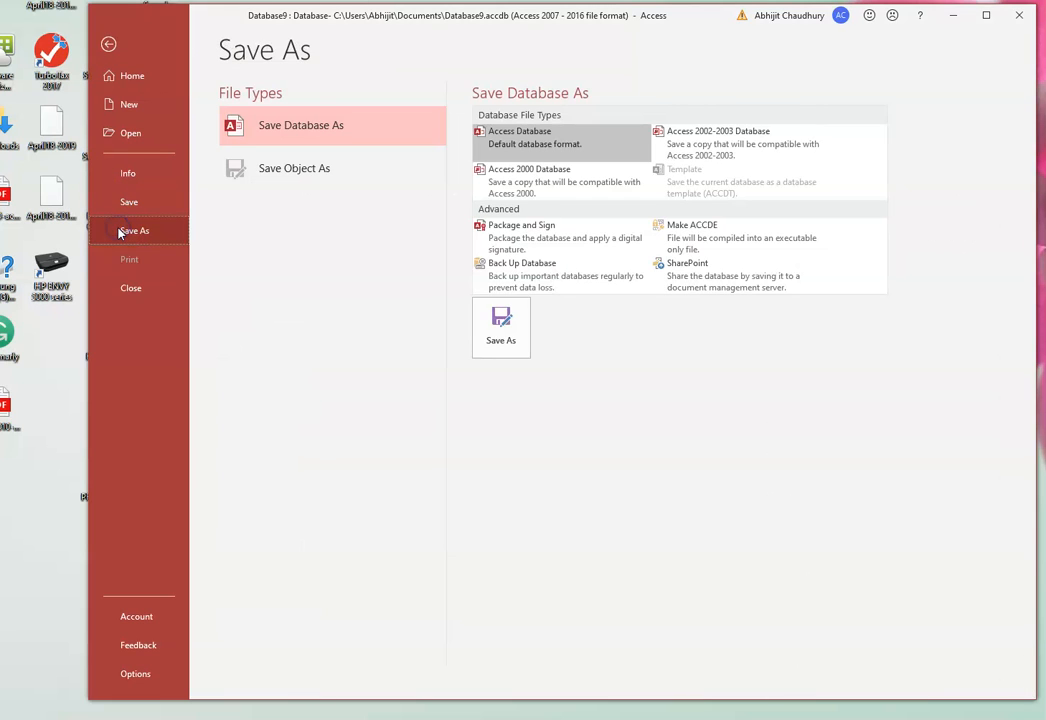
click(498, 338)
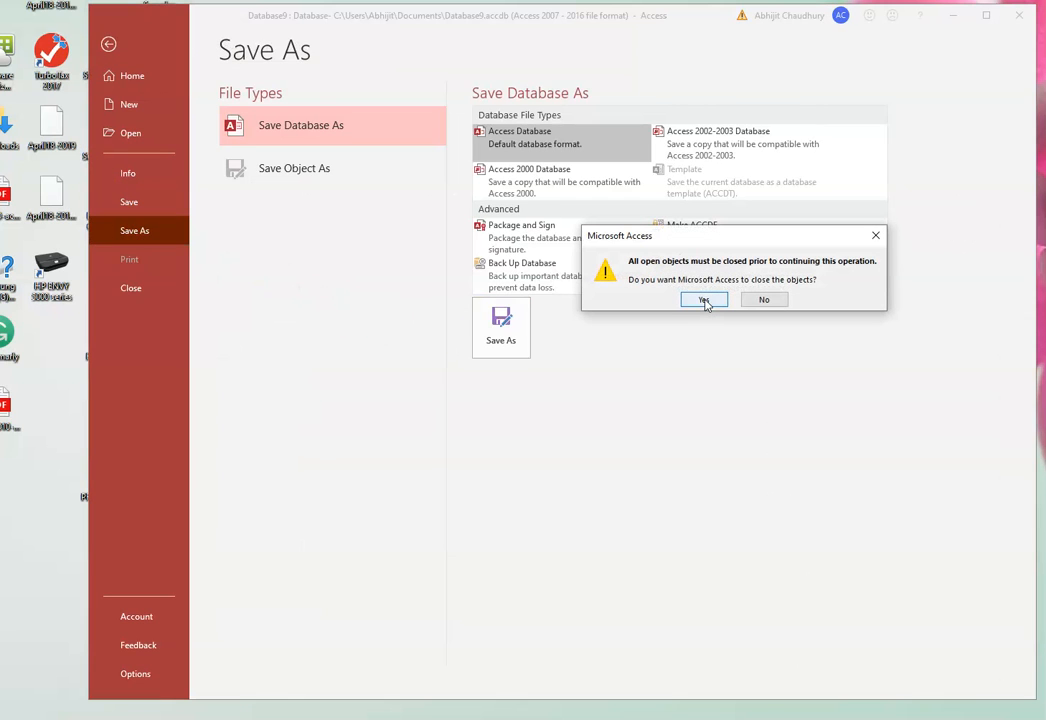
click(705, 300)
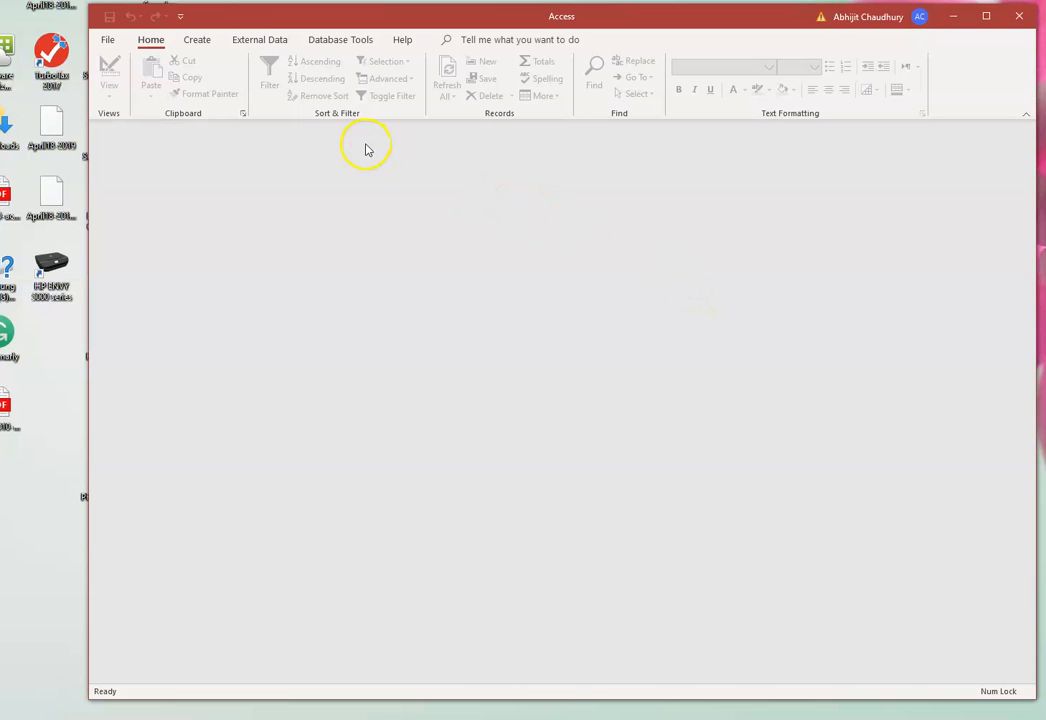
Save the database as BasicDatabase on drive D:, enable its content, then close Access.
click(111, 43)
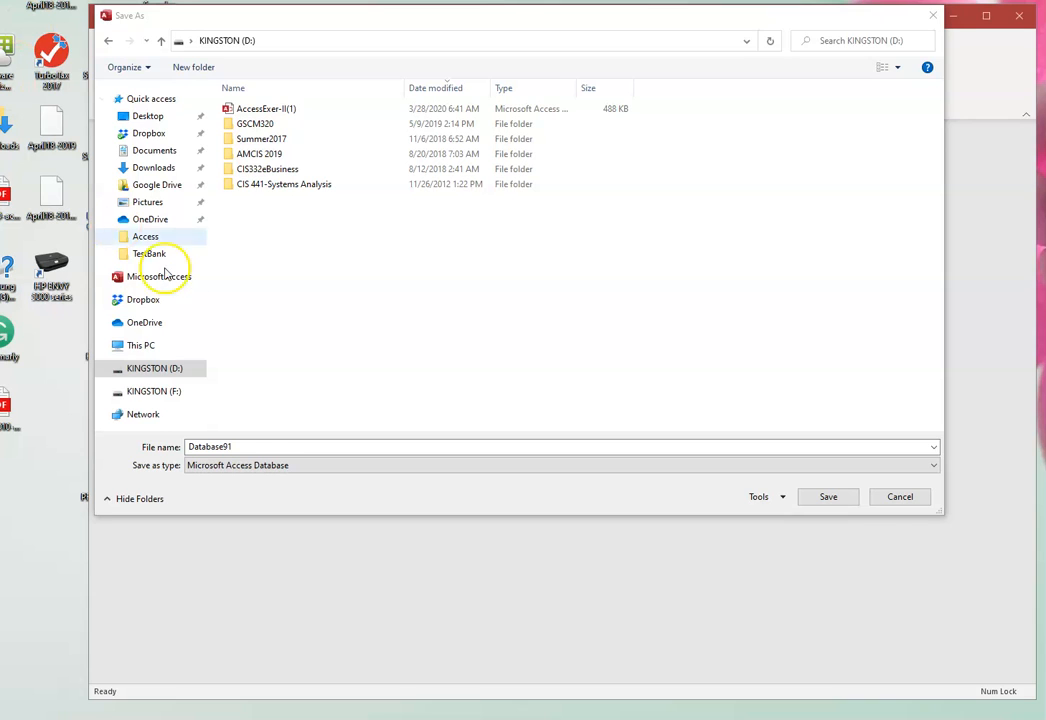
click(236, 446)
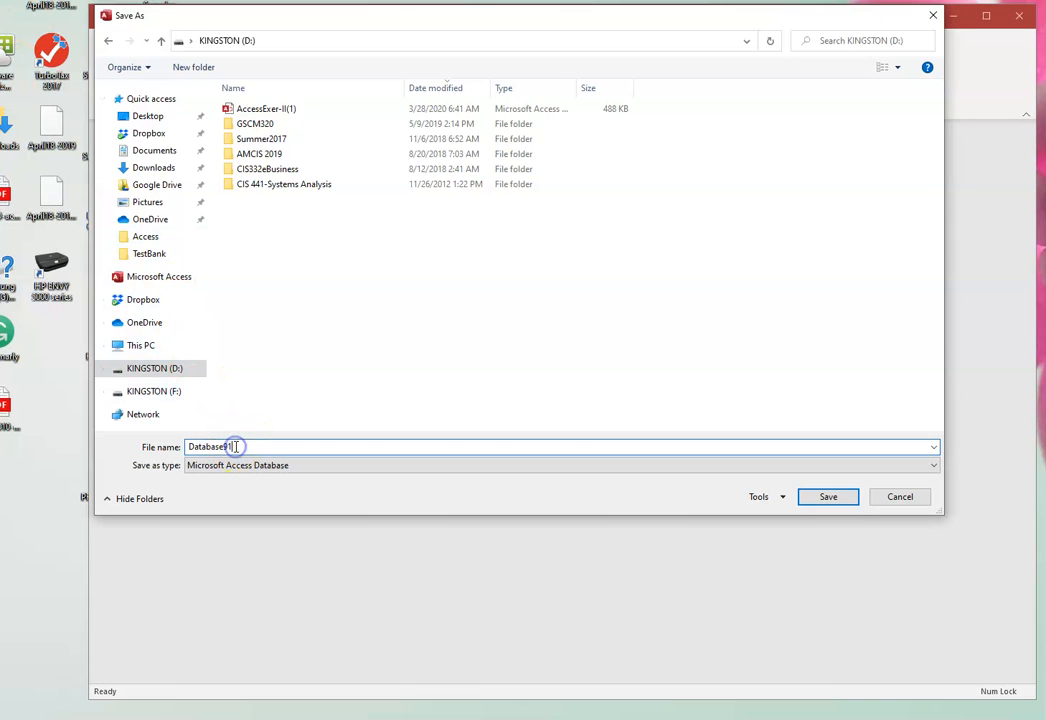
key(BackSpace)
key(BackSpace)
key(BackSpace)
key(BackSpace)
key(BackSpace)
key(BackSpace)
key(BackSpace)
key(BackSpace)
text(BasicDataba)
click(843, 496)
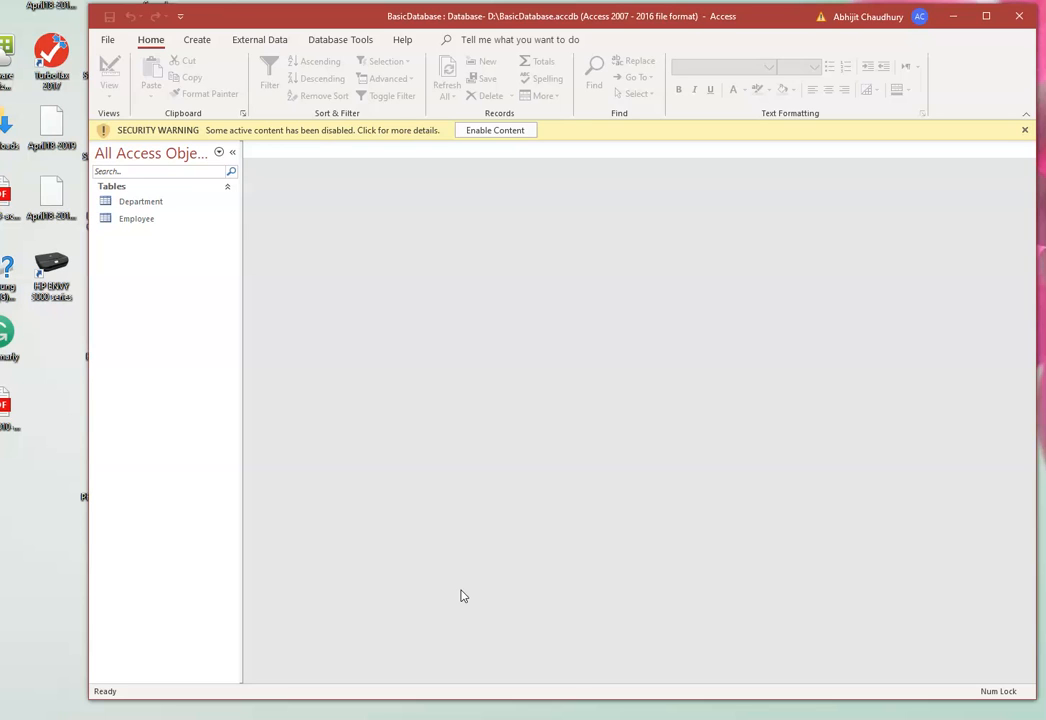
click(496, 131)
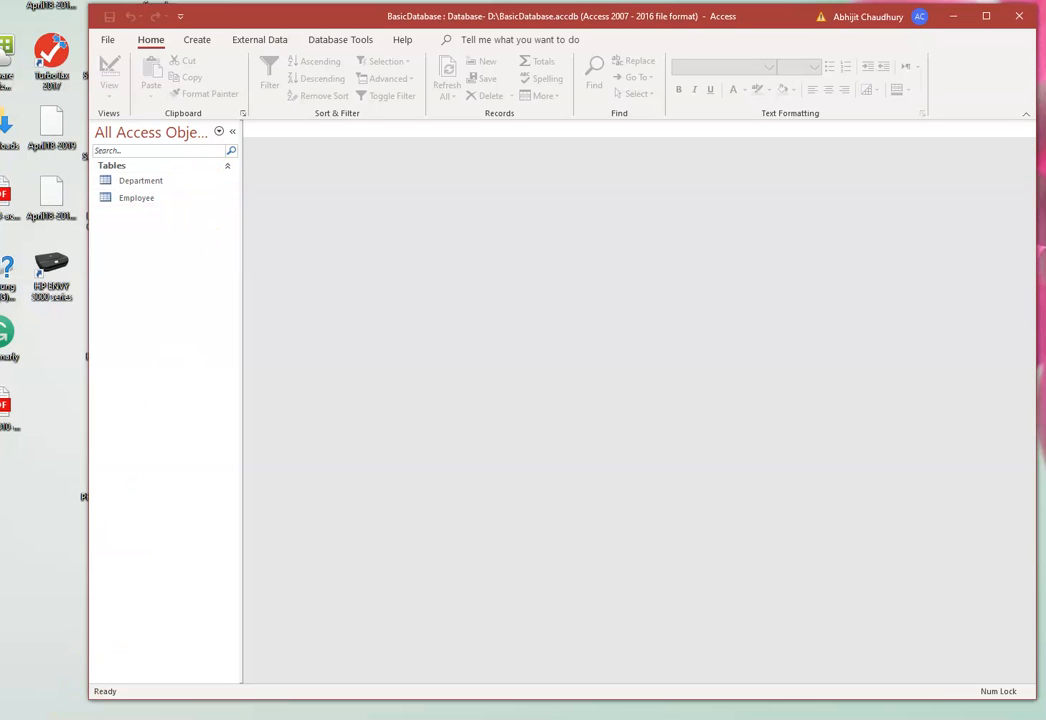
key(alt+F4)
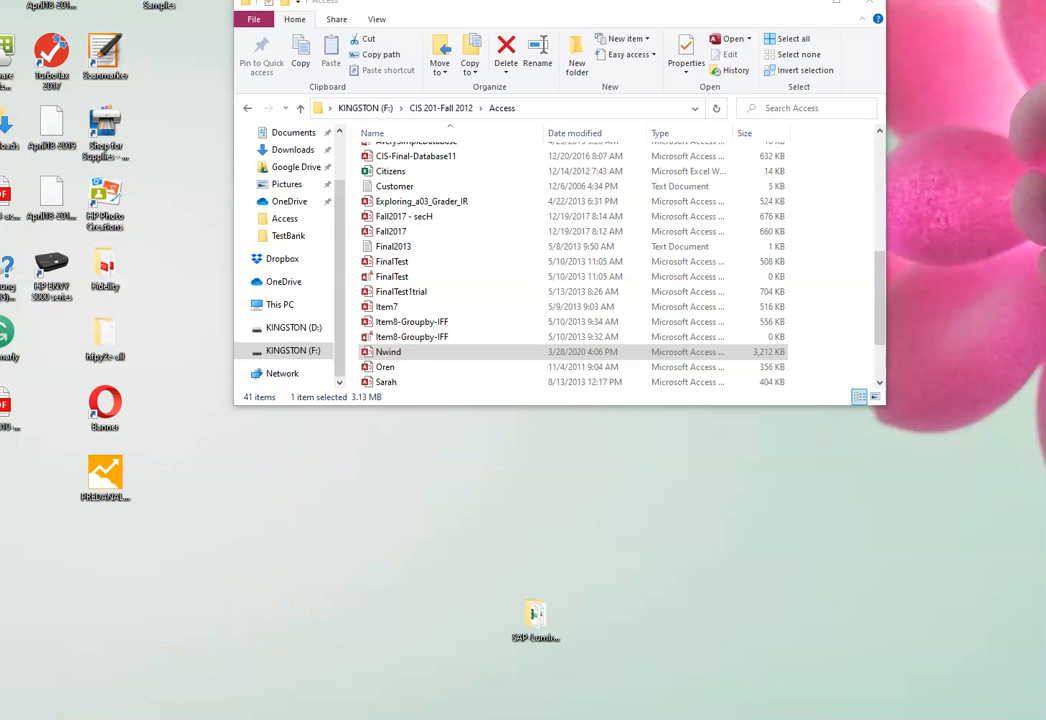
Bring File Explorer to the front and browse the KINGSTON (D:) drive.
mouse_move(214, 718)
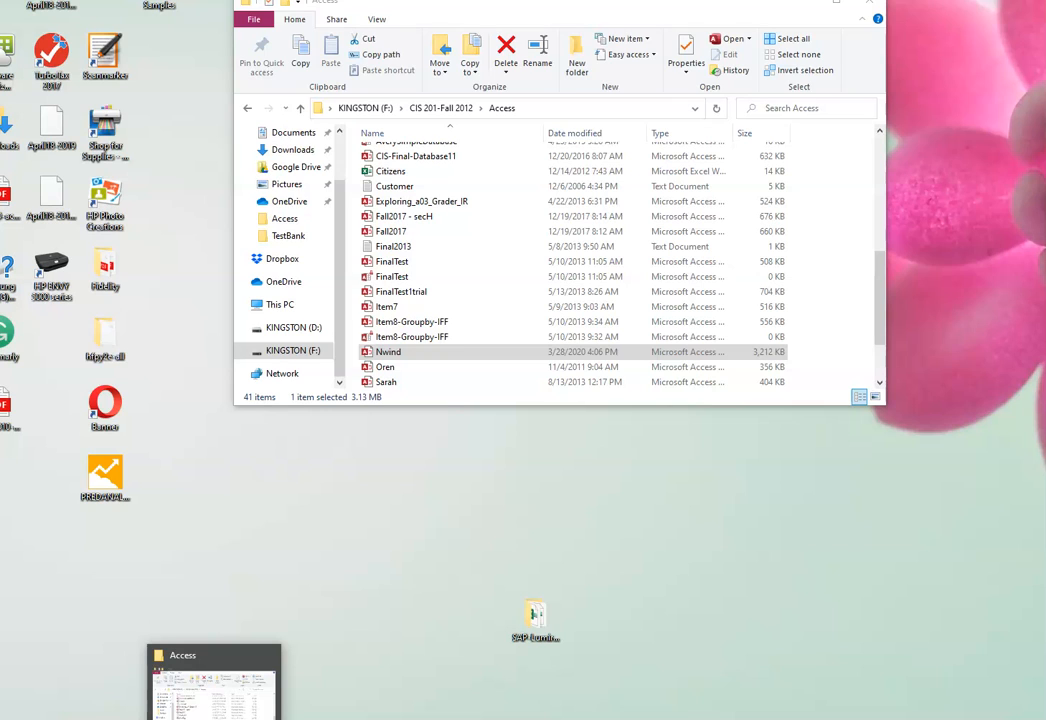
click(214, 685)
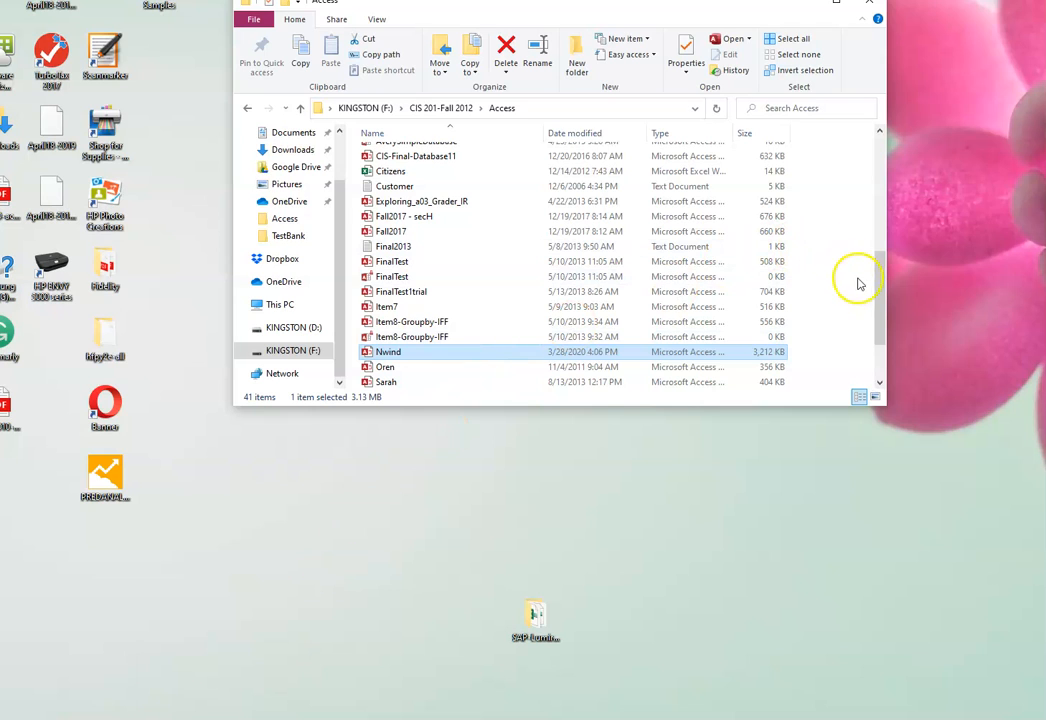
click(278, 327)
Open the Nwind database and list All Access Objects by Object Type, scrolling through them.
double_click(388, 154)
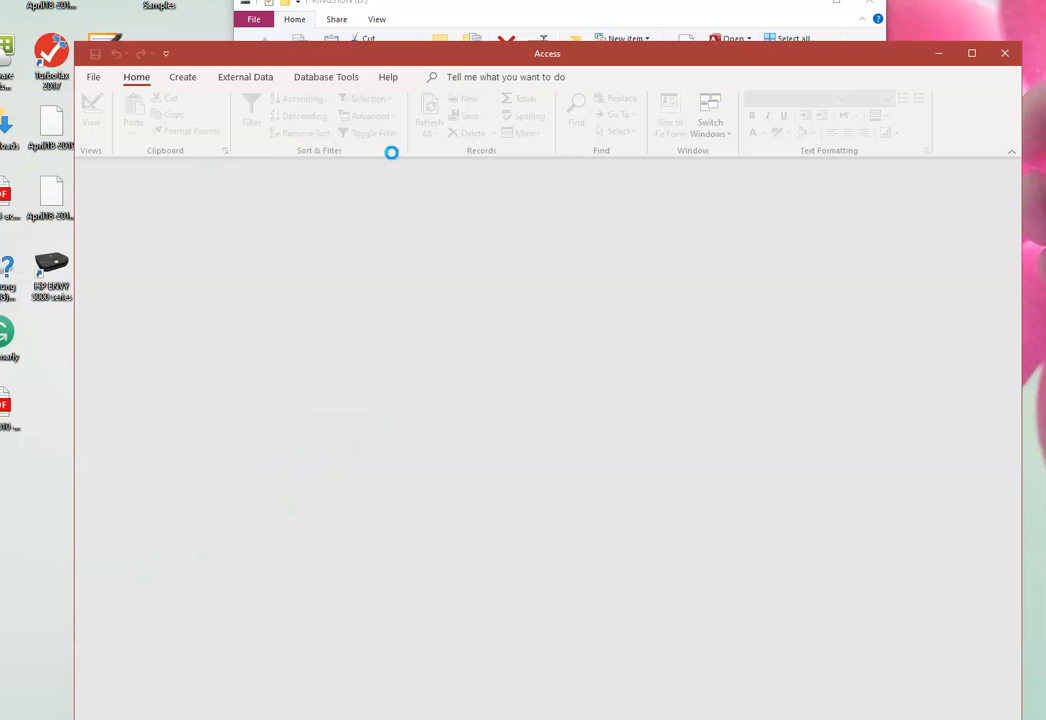
drag(545, 60, 542, 22)
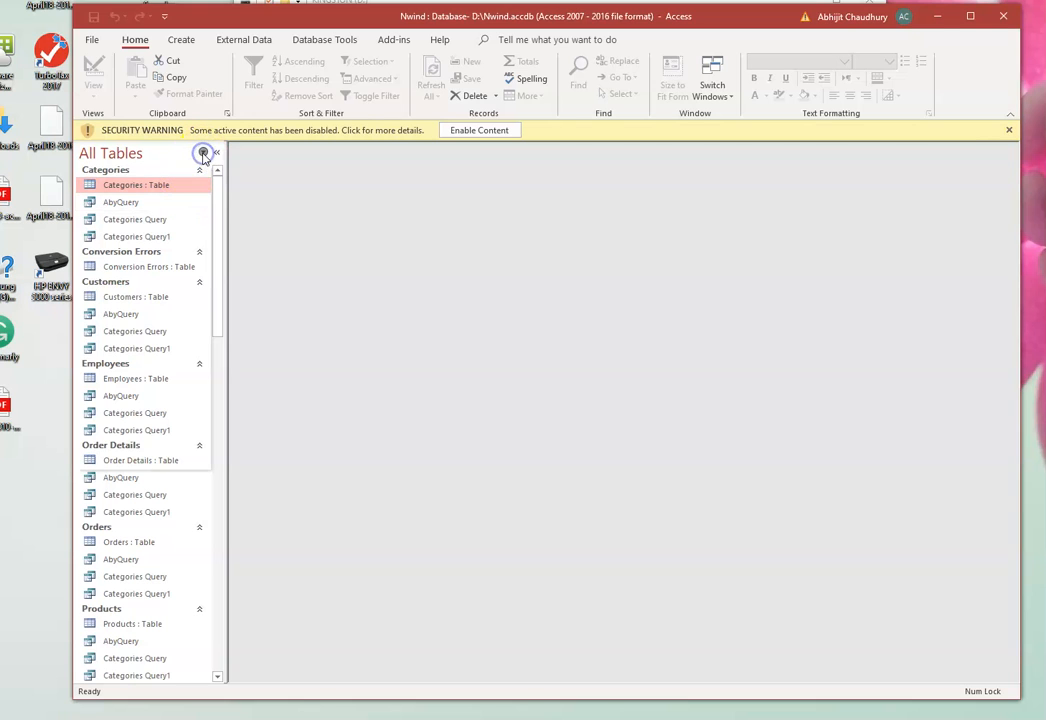
click(203, 155)
click(130, 208)
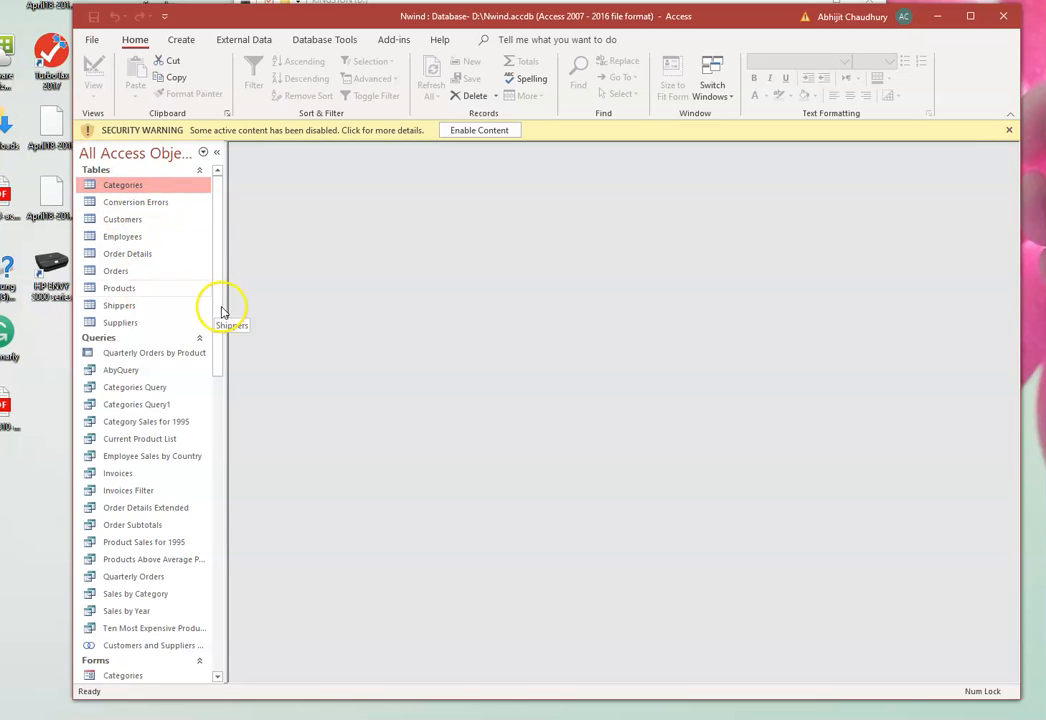
drag(218, 318, 216, 356)
drag(216, 259, 217, 367)
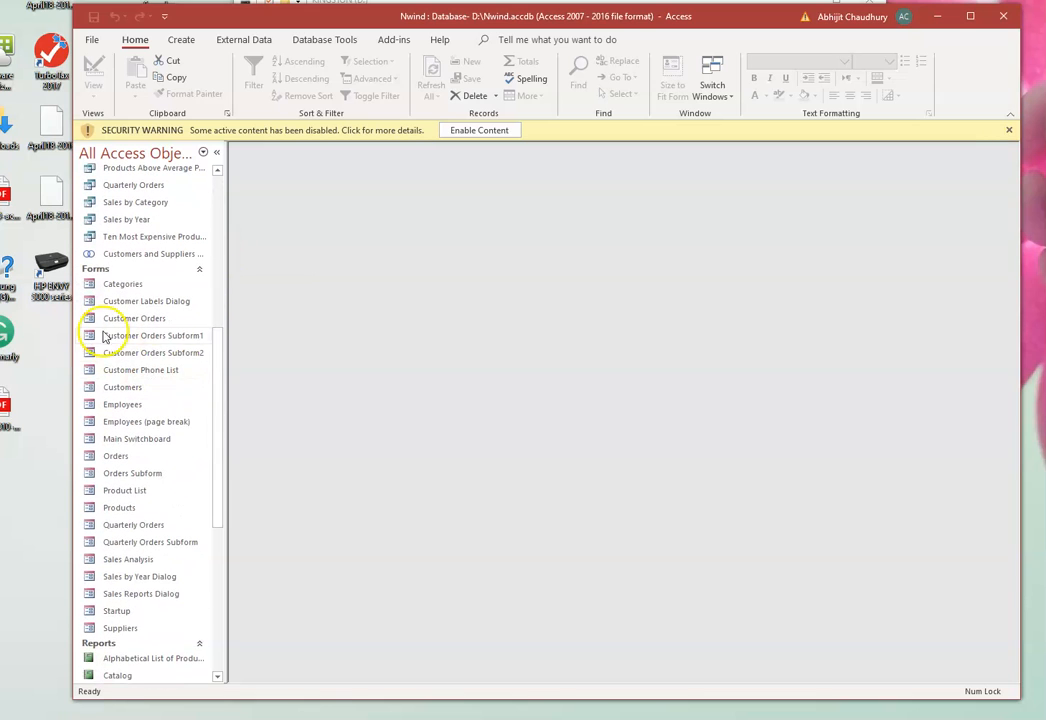
drag(217, 353, 221, 437)
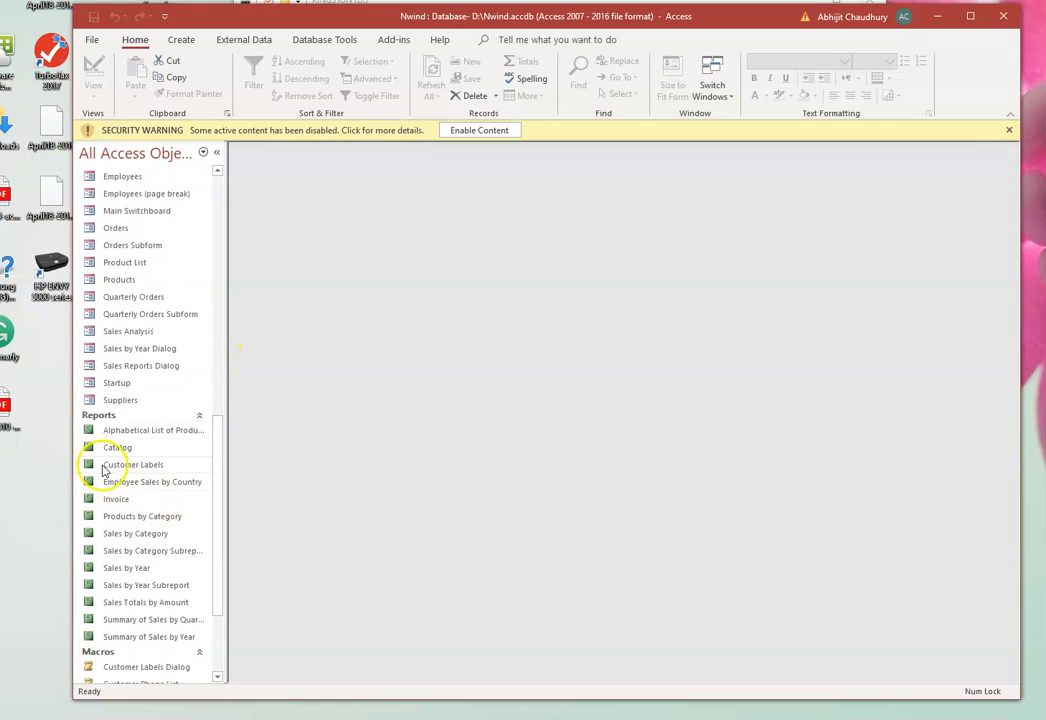